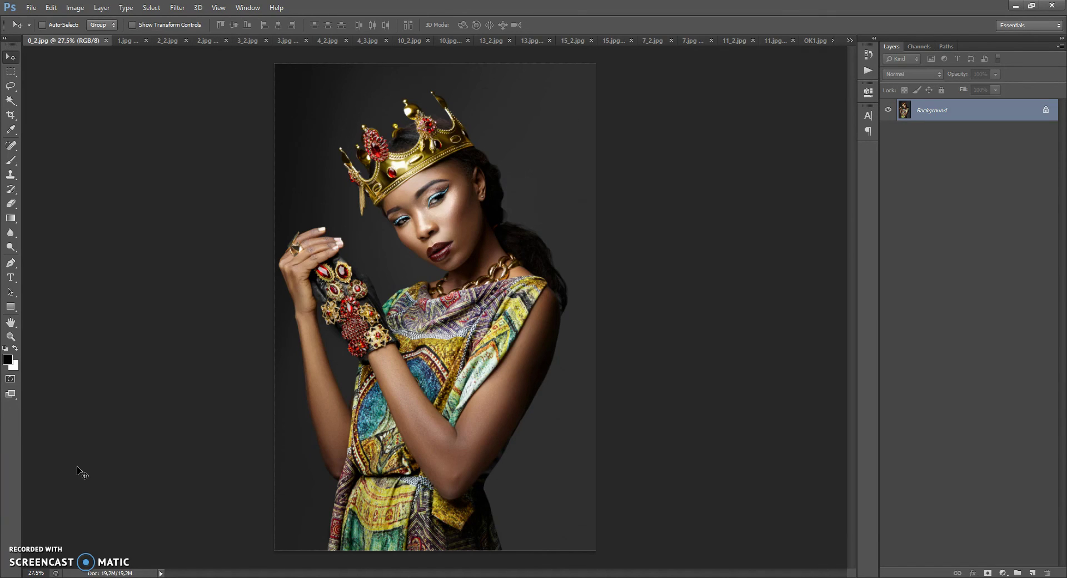
# Examine the before and after portrait examples 1.jpg, 2.jpg, 3.jpg and 4_3.jpg, looking closely at the watercolor detail.
pyautogui.click(128, 43)
pyautogui.scroll(5, 404, 200)
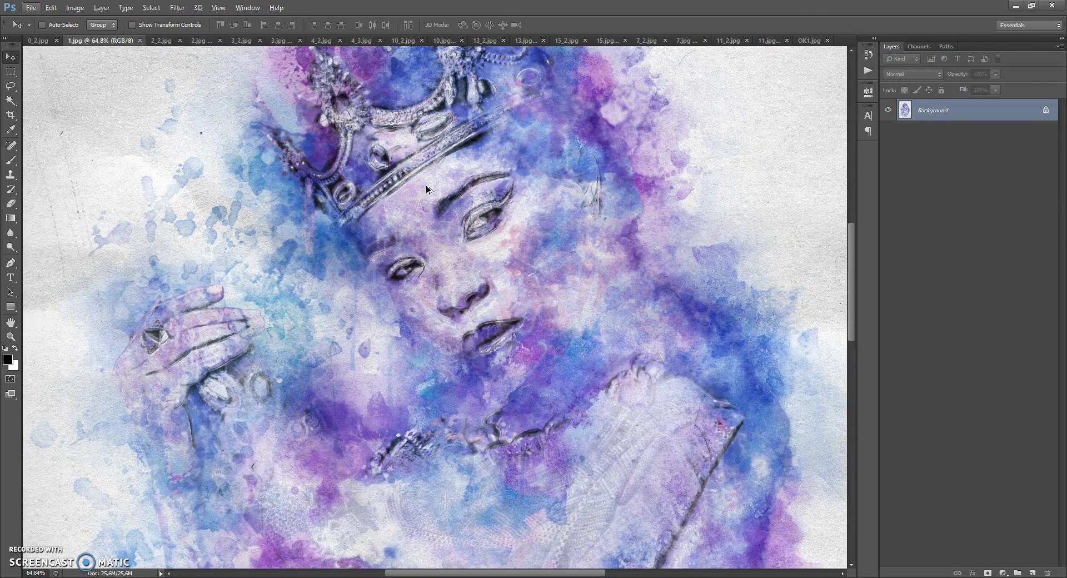
pyautogui.click(163, 41)
pyautogui.click(206, 40)
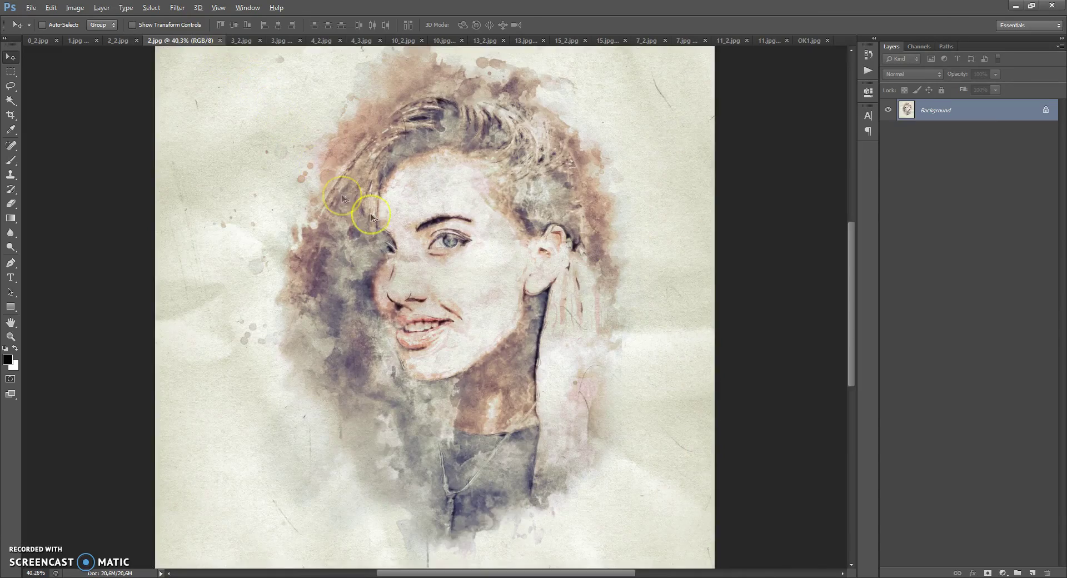
pyautogui.scroll(3, 381, 238)
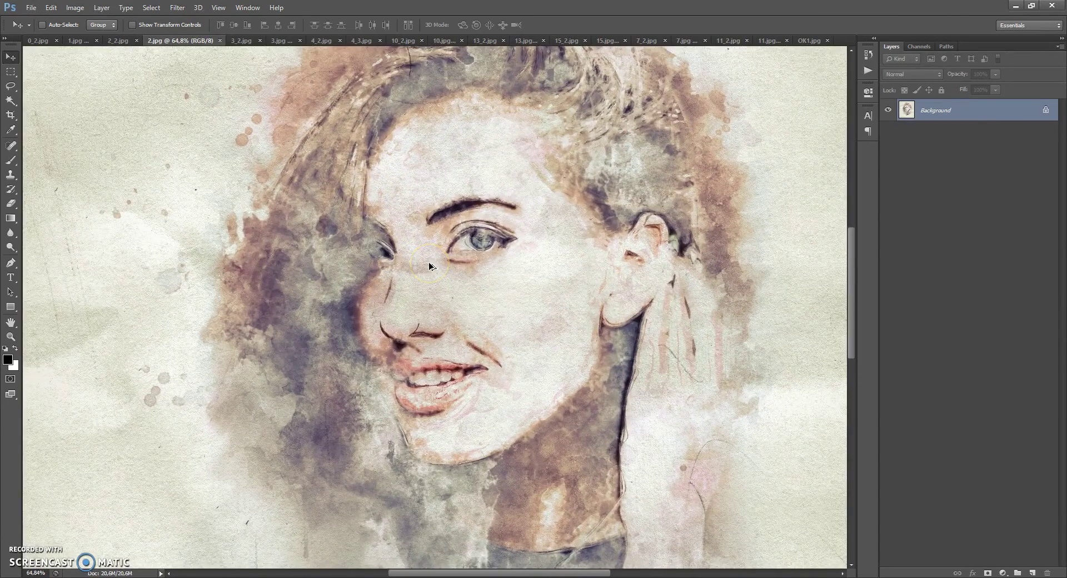
pyautogui.click(243, 41)
pyautogui.click(285, 42)
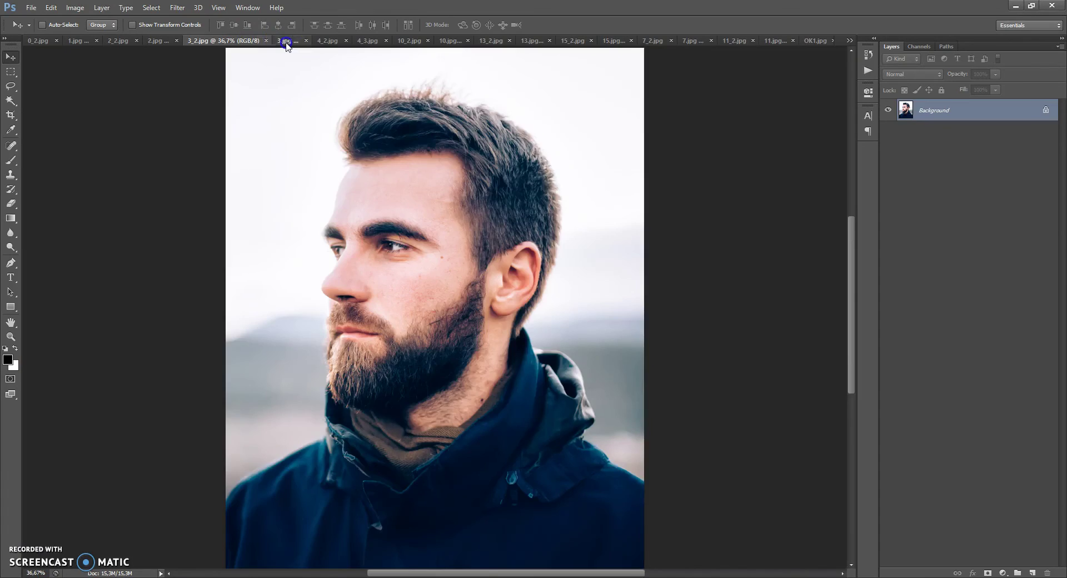
pyautogui.click(329, 41)
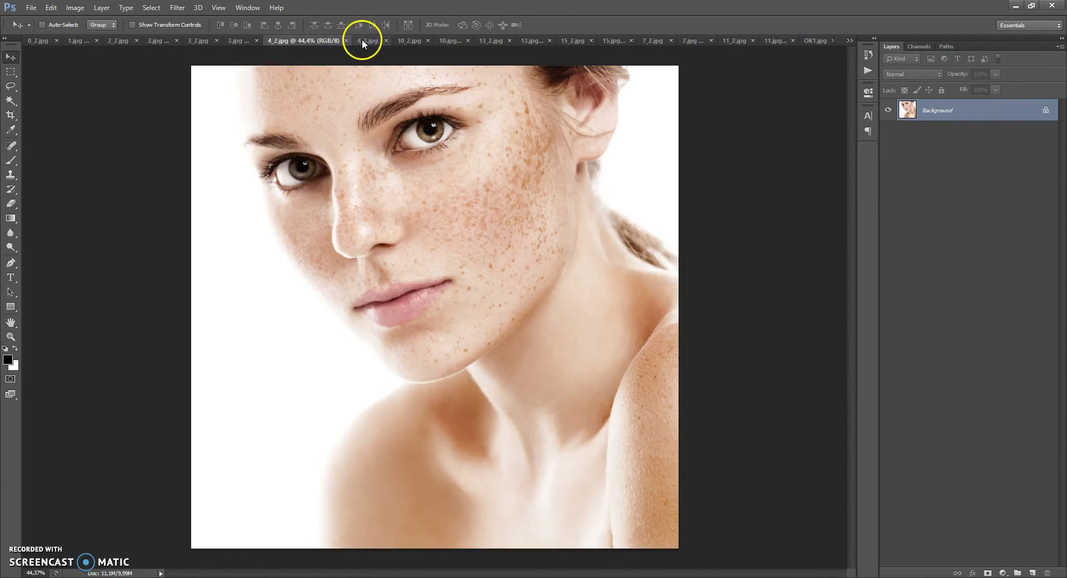
pyautogui.click(361, 40)
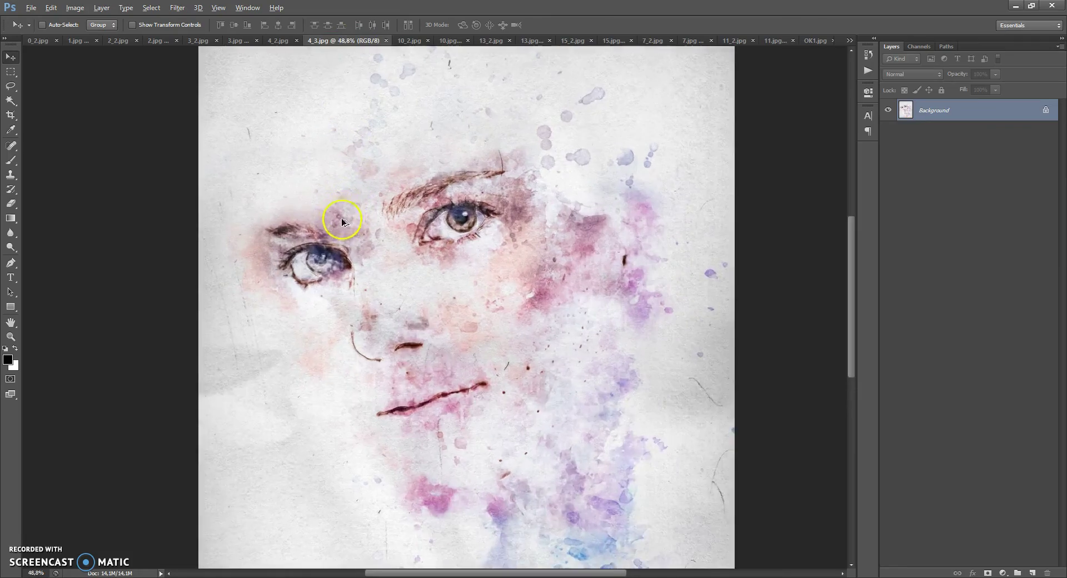
pyautogui.scroll(3, 341, 215)
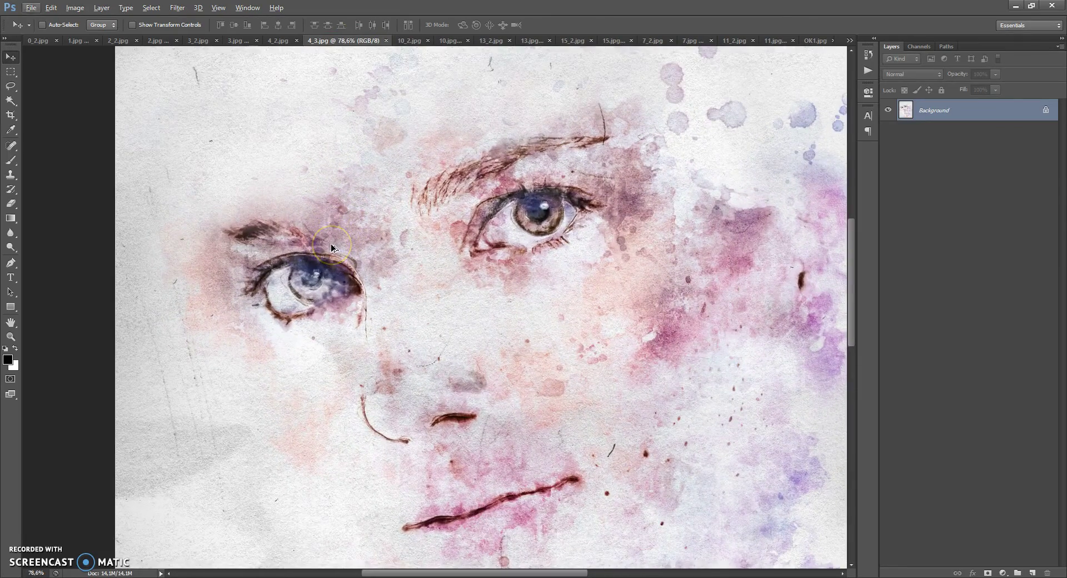
# Compare the horse, bird and fox photos with their watercolor versions 10.jpg, 13.jpg and 15.jpg, inspecting the painted texture.
pyautogui.click(406, 42)
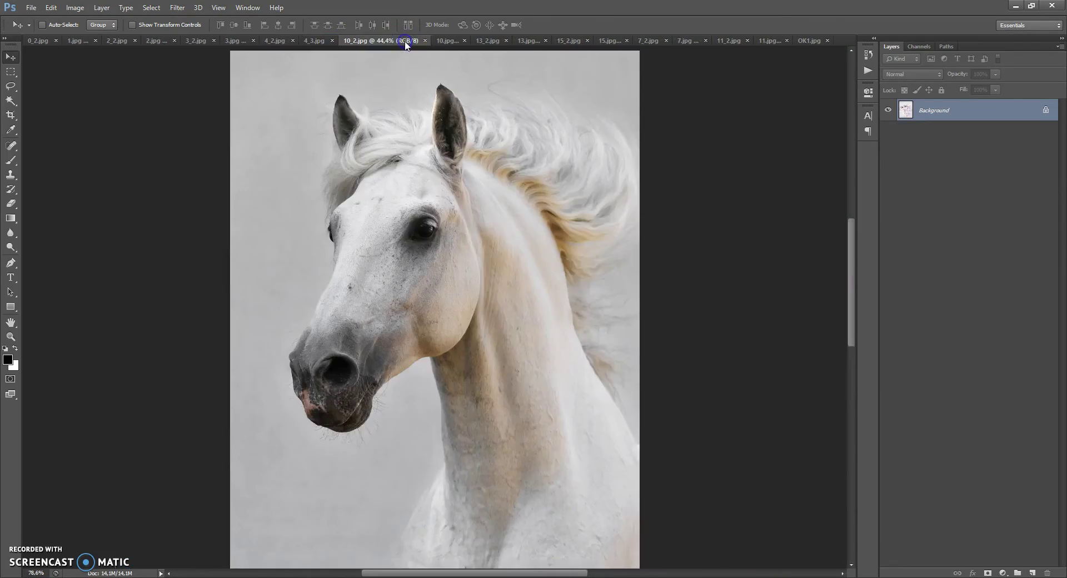
pyautogui.click(448, 41)
pyautogui.click(400, 157)
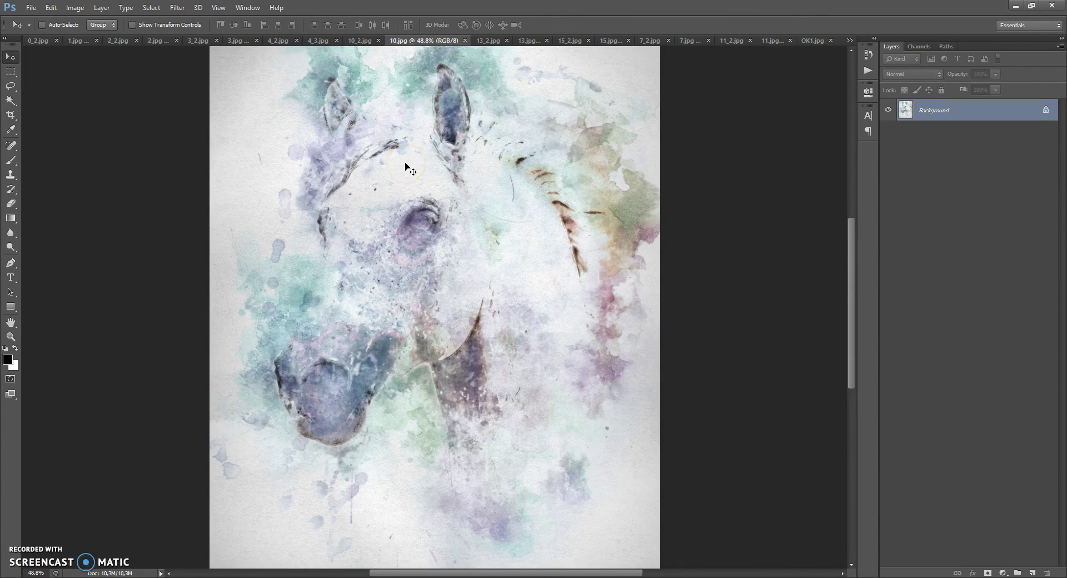
pyautogui.click(485, 41)
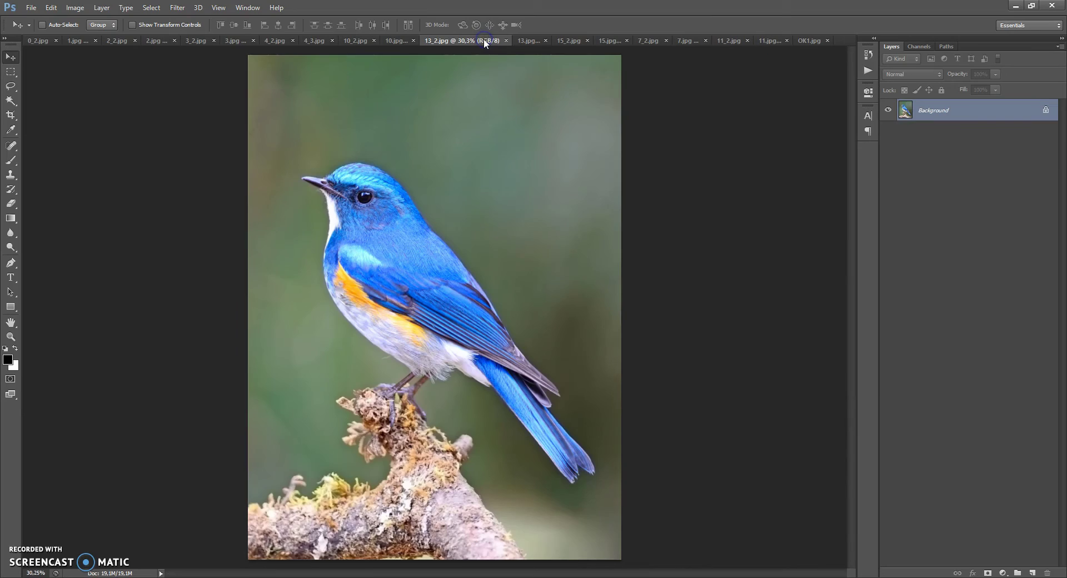
pyautogui.click(529, 41)
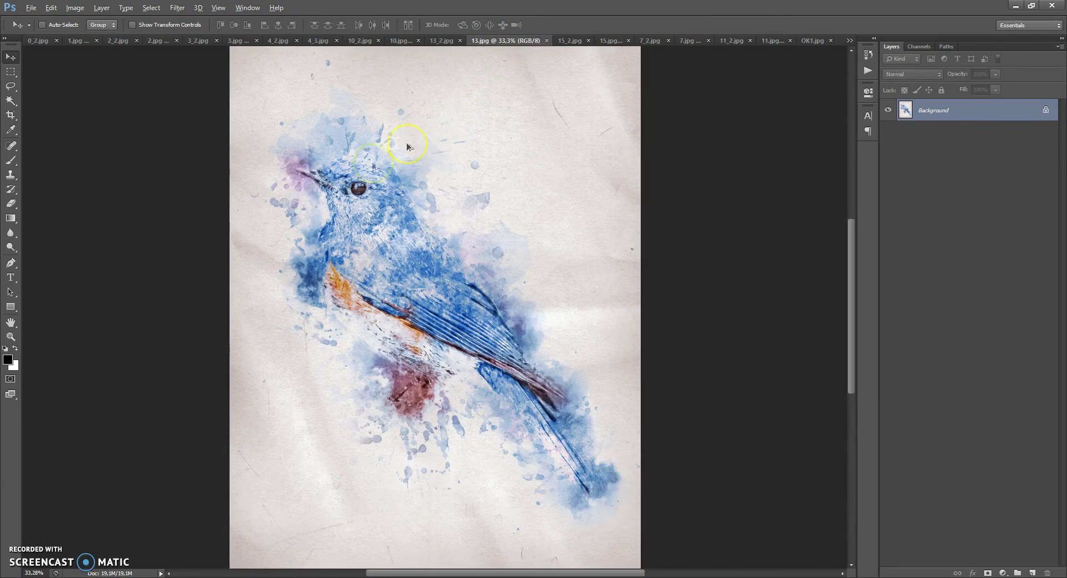
pyautogui.scroll(3, 356, 191)
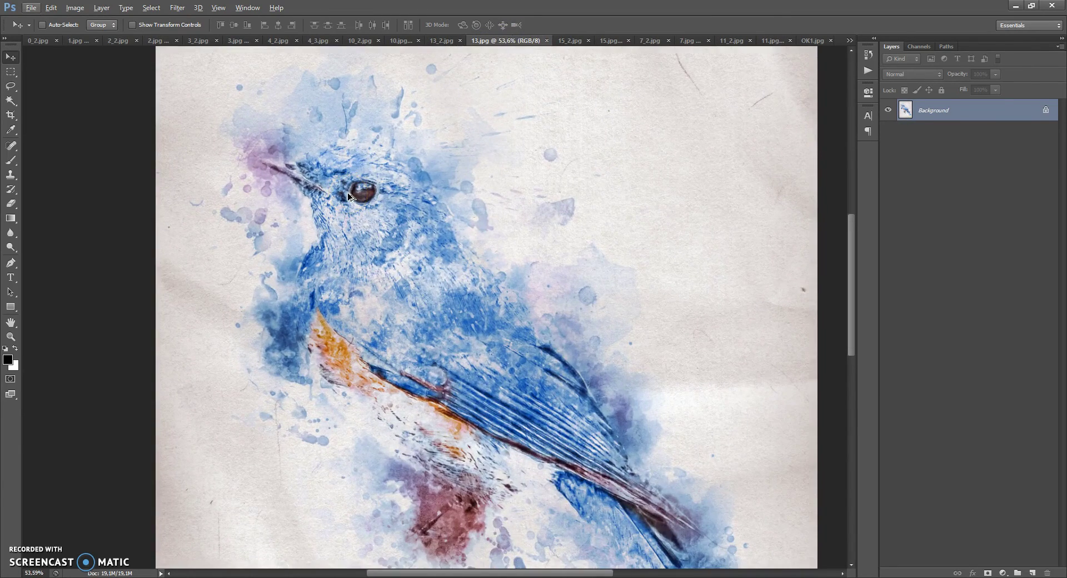
pyautogui.click(567, 41)
pyautogui.click(608, 40)
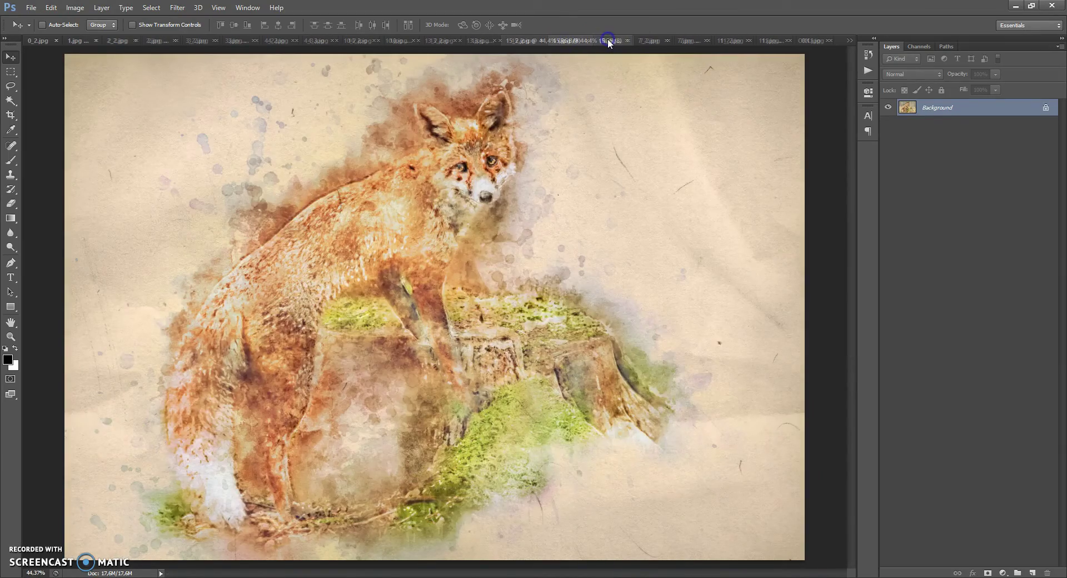
pyautogui.scroll(3, 470, 151)
pyautogui.scroll(3, 471, 144)
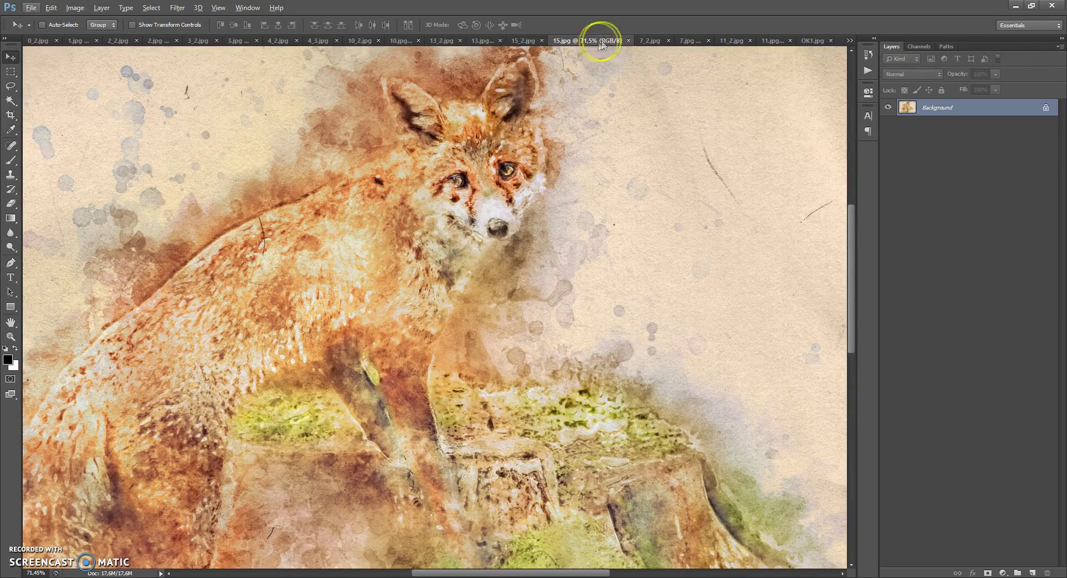
# Inspect the watercolor portraits of the long-haired woman in 7.jpg and the bearded man in 11.jpg alongside their source photos.
pyautogui.click(643, 40)
pyautogui.click(691, 40)
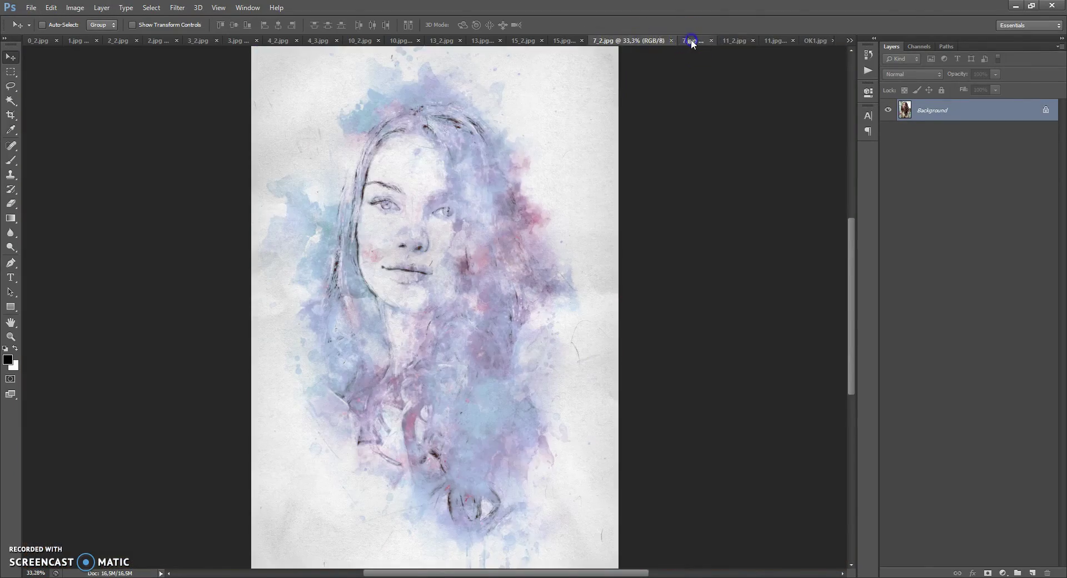
pyautogui.scroll(5, 433, 206)
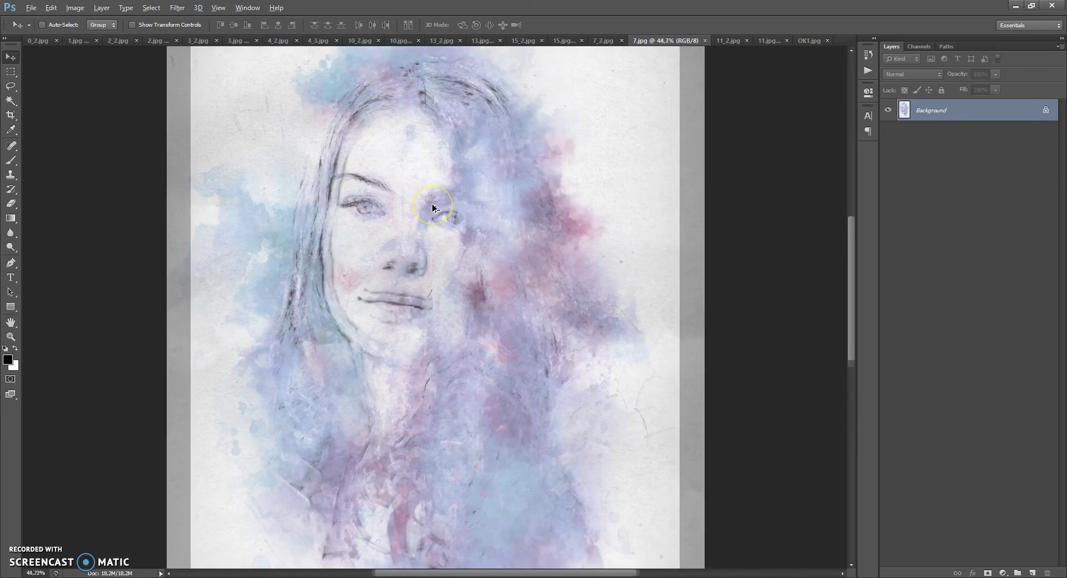
pyautogui.click(728, 40)
pyautogui.click(764, 40)
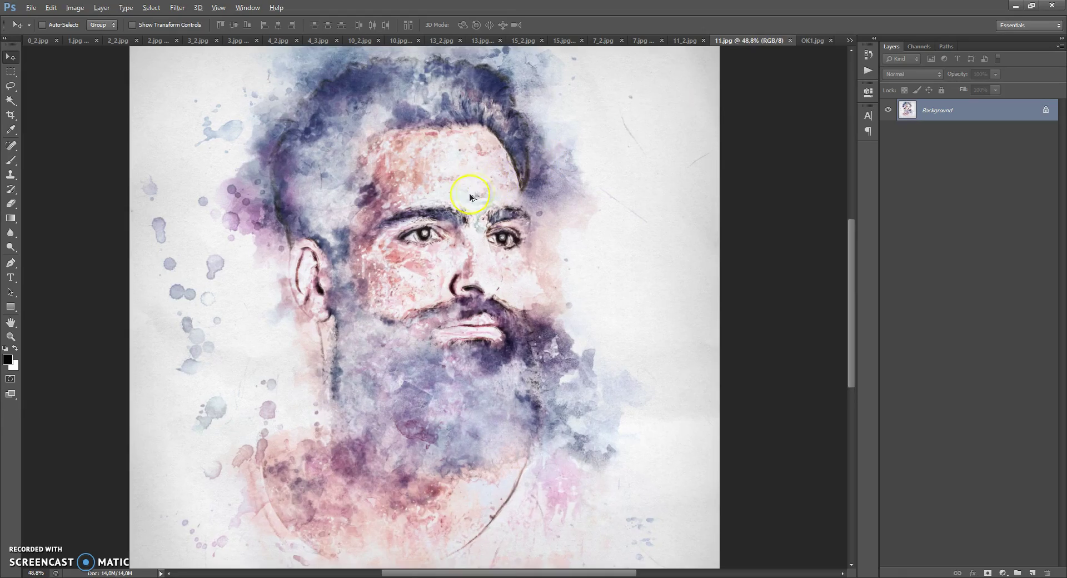
pyautogui.scroll(2, 466, 198)
pyautogui.scroll(1, 467, 200)
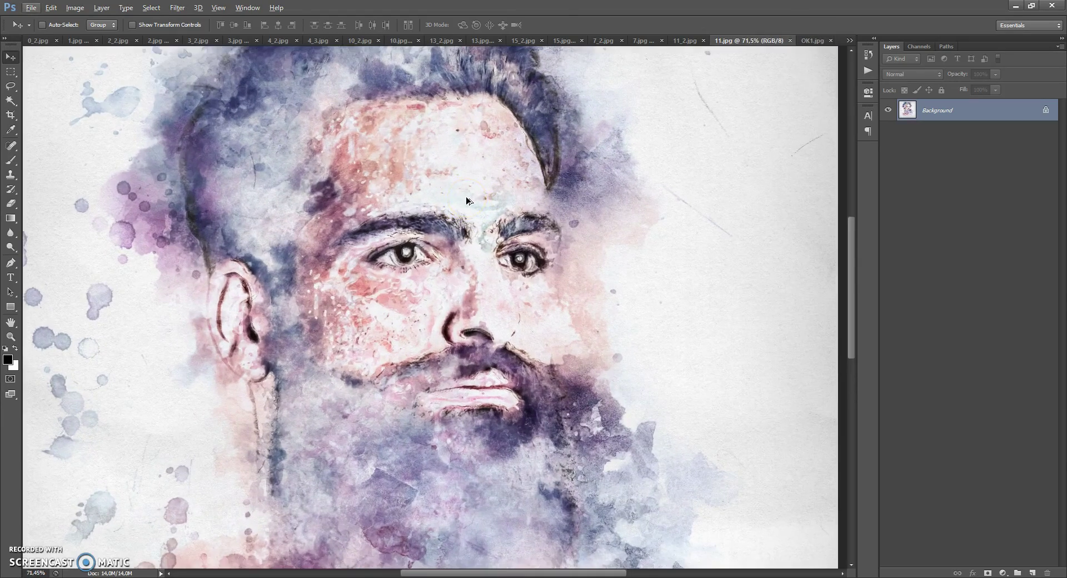
pyautogui.scroll(2, 465, 196)
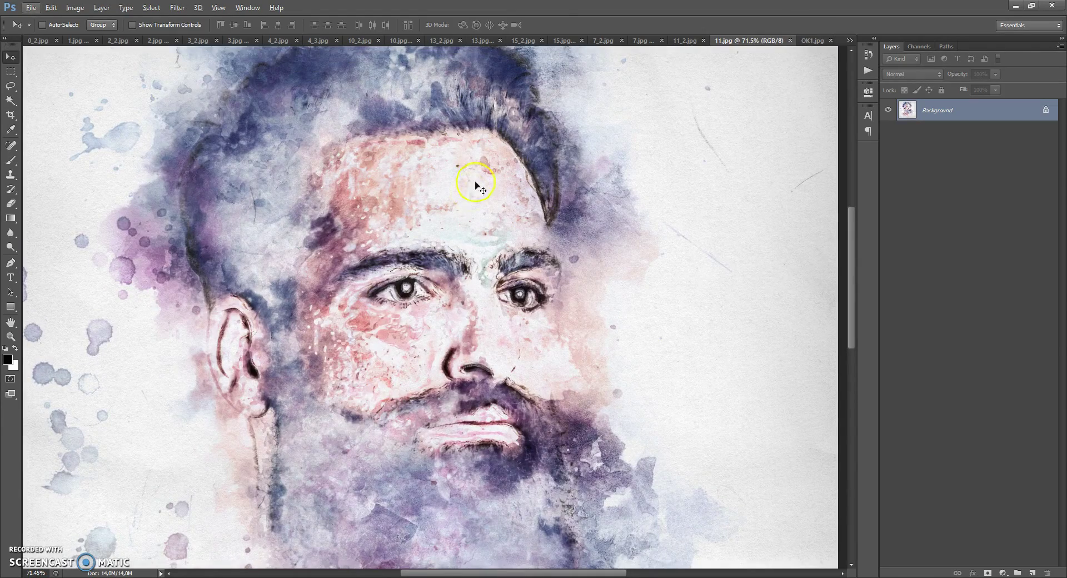
# Switch to the OK1.jpg portrait and check the UI language in the Interface preferences.
pyautogui.click(811, 41)
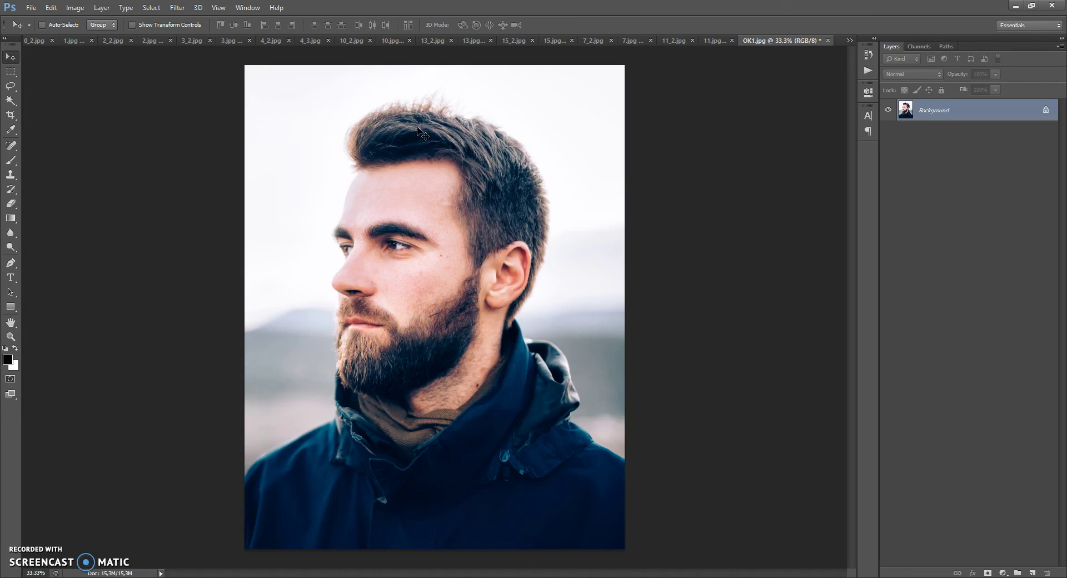
pyautogui.click(50, 7)
pyautogui.moveTo(95, 410)
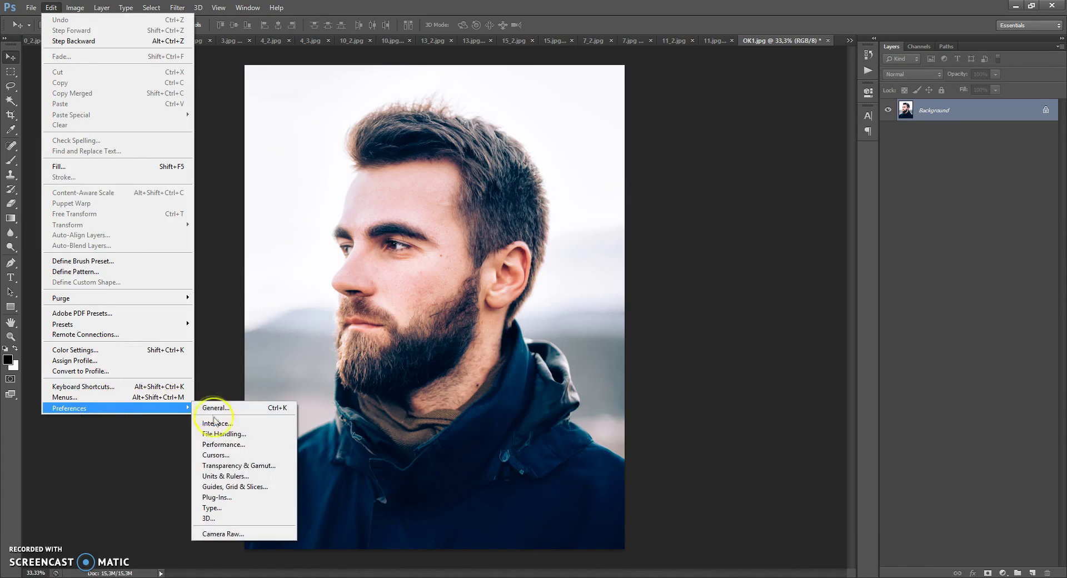
pyautogui.click(215, 424)
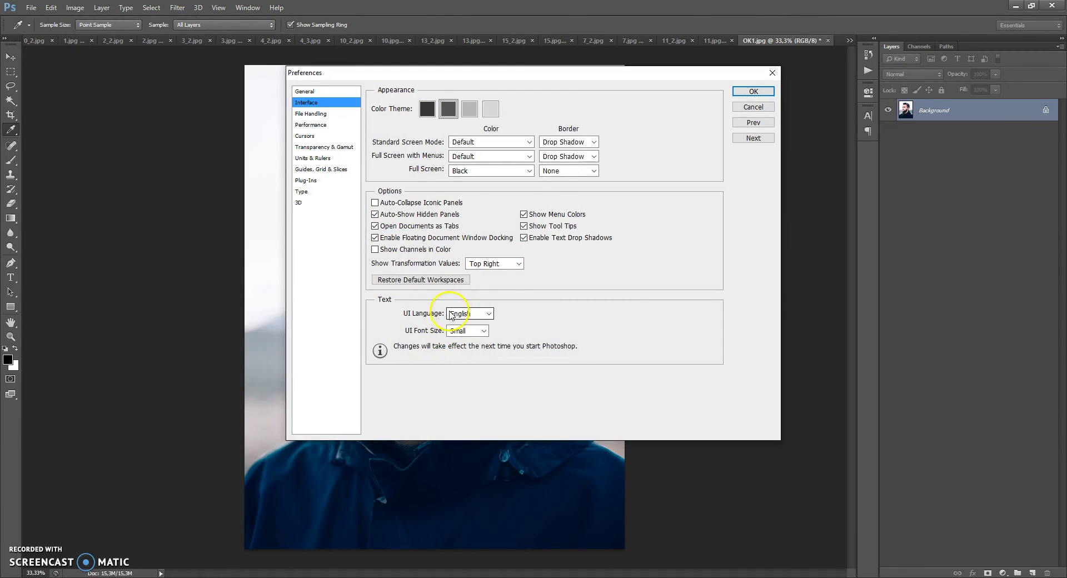
pyautogui.click(742, 91)
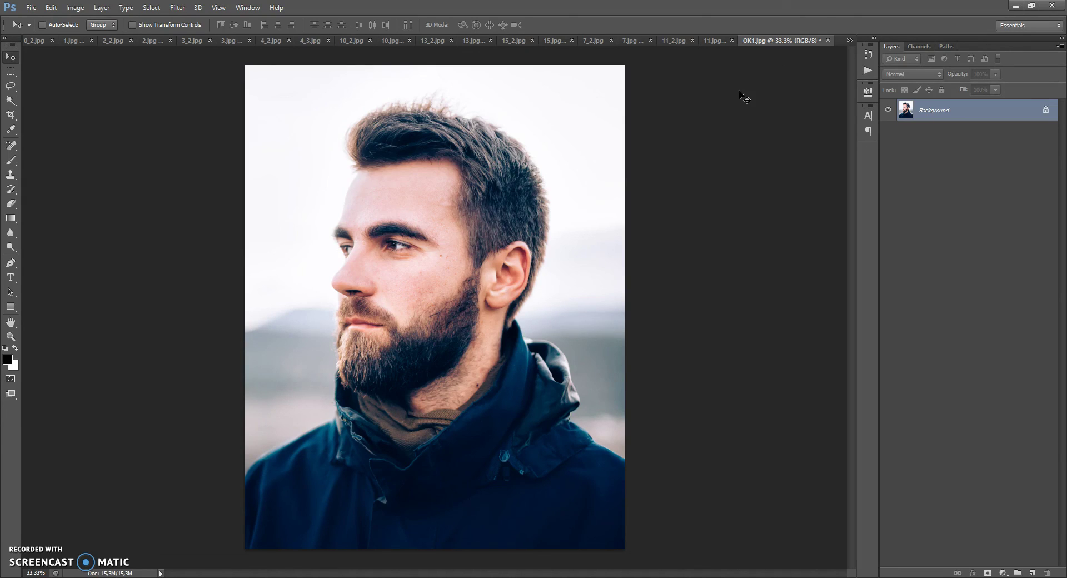
# Check the color mode and bit depth of OK1.jpg.
pyautogui.click(75, 8)
pyautogui.click(80, 21)
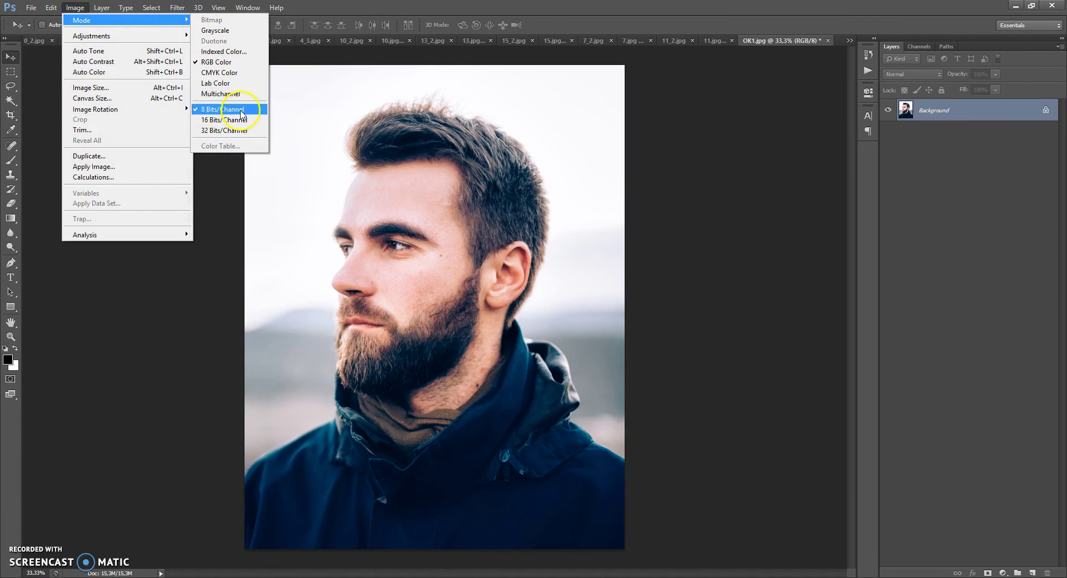
pyautogui.click(323, 10)
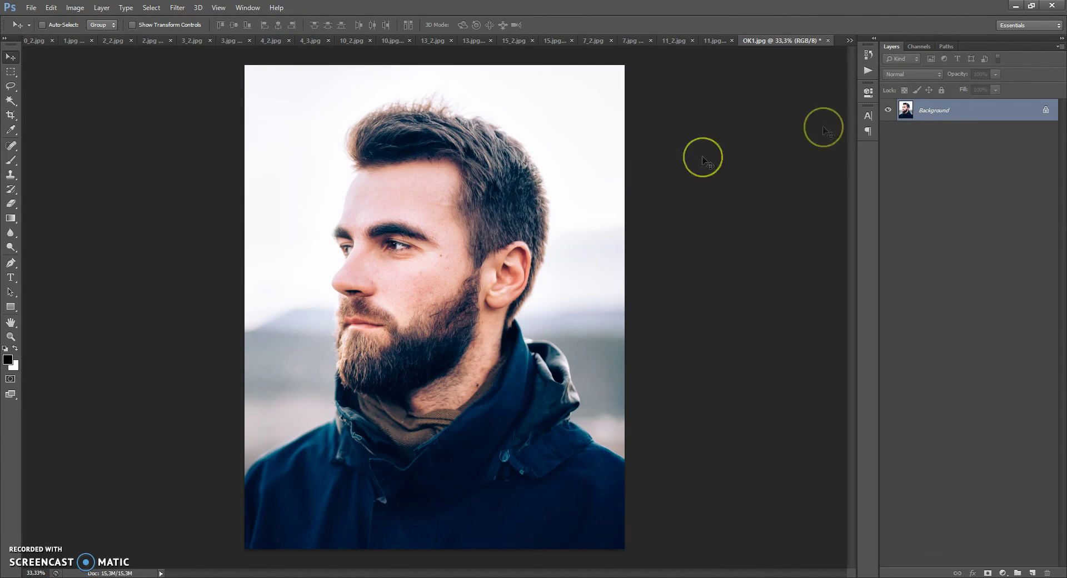
# Check the Layers panel options for default masks on fill layers and adding "copy" to copied layers and groups.
pyautogui.click(1060, 46)
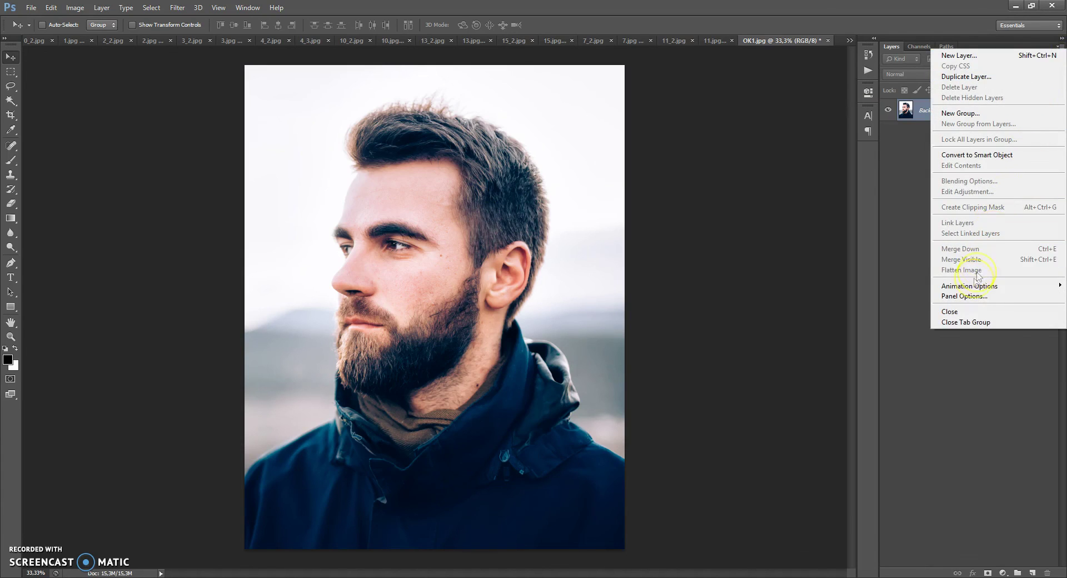
pyautogui.click(965, 296)
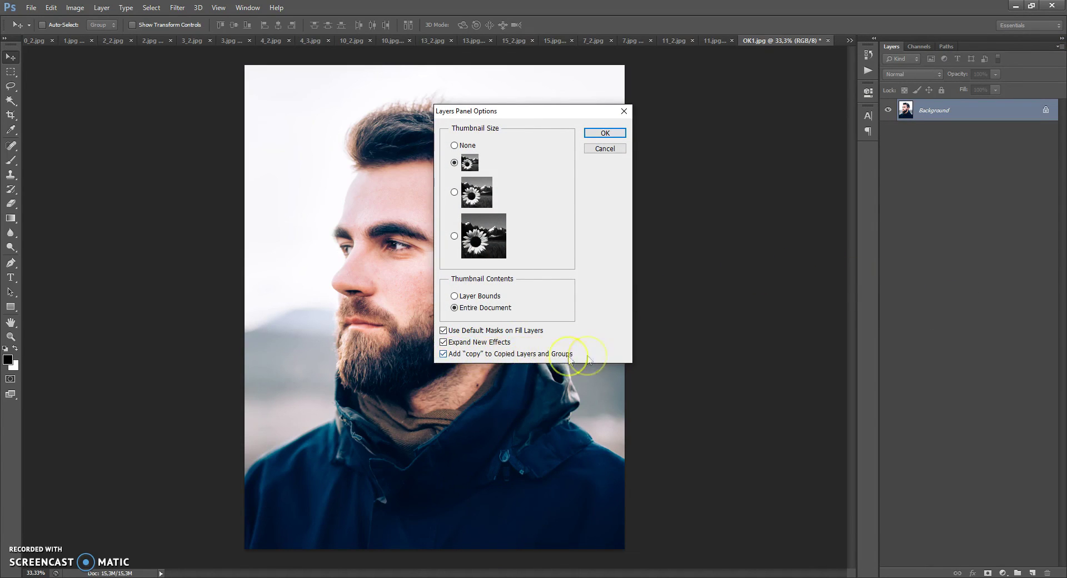
pyautogui.click(605, 133)
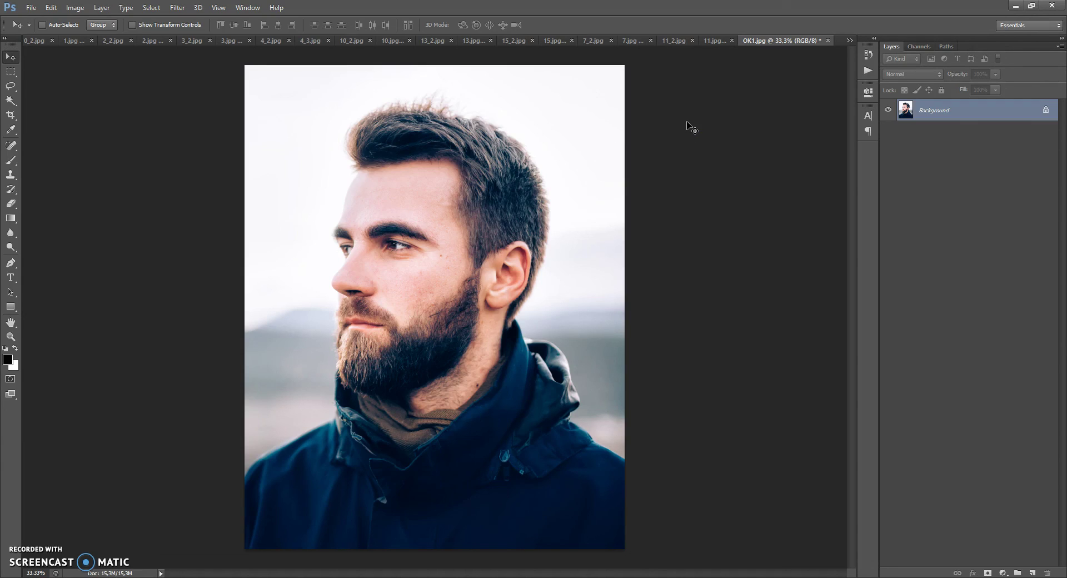
# Convert the locked Background of OK1.jpg into a regular layer and turn it back into a Background layer.
pyautogui.doubleClick(936, 110)
pyautogui.click(646, 191)
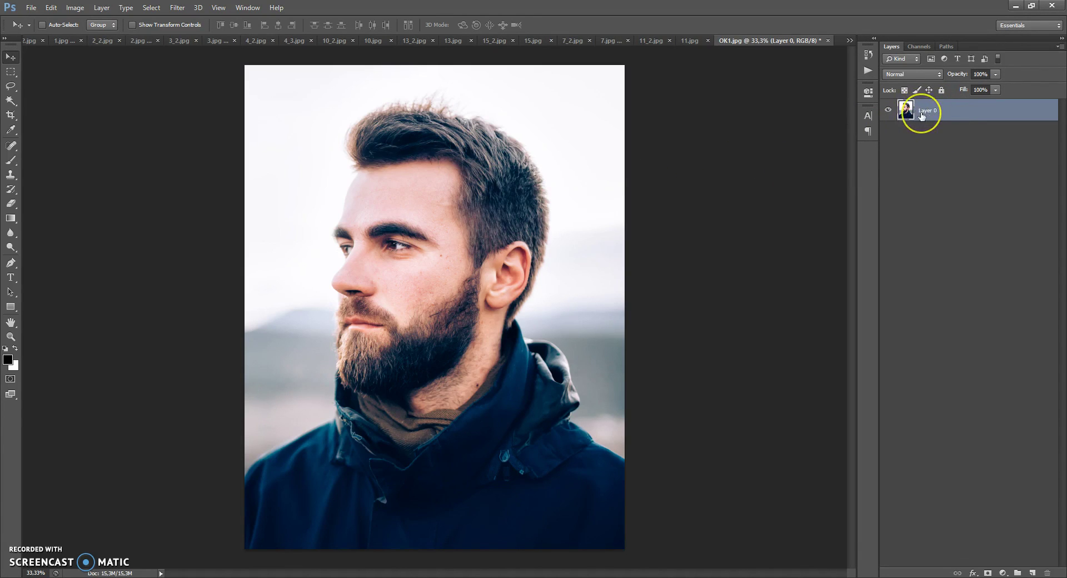
pyautogui.click(101, 9)
pyautogui.moveTo(111, 20)
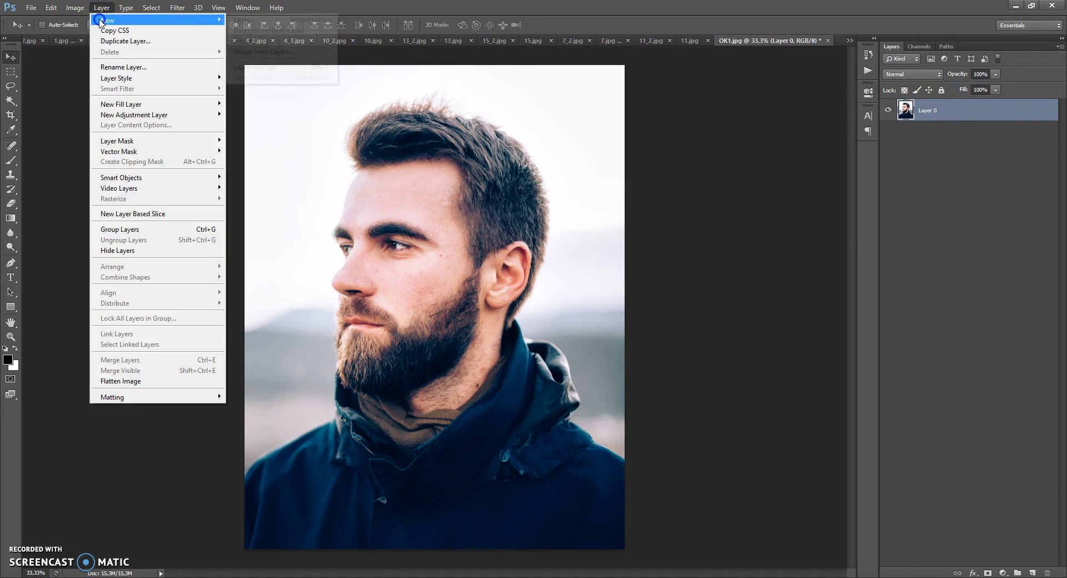
pyautogui.click(257, 32)
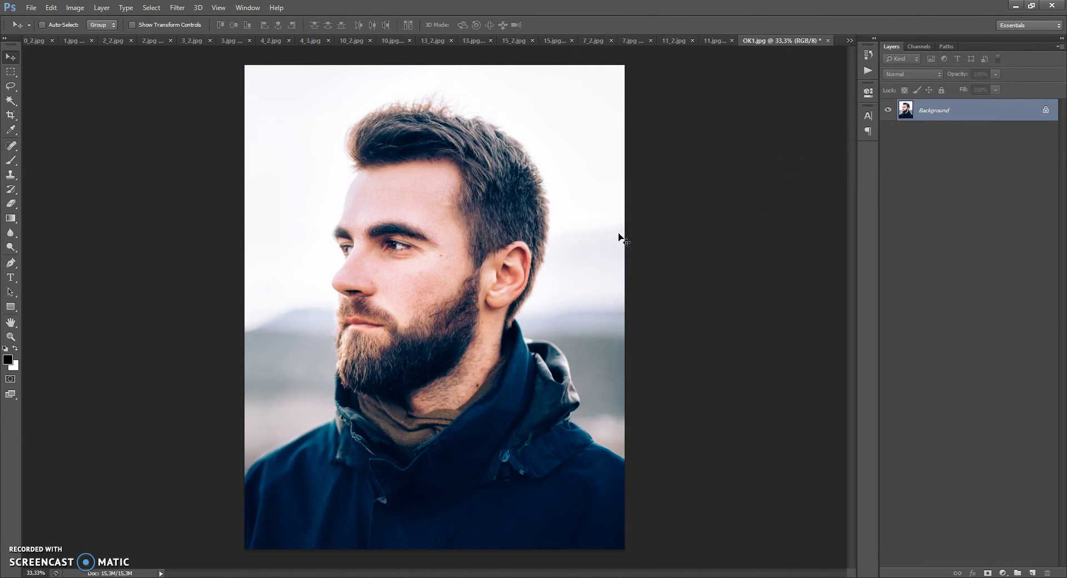
# Load the Watercolor Brushes file from the OK folder into the brush presets with the Preset Manager.
pyautogui.click(51, 7)
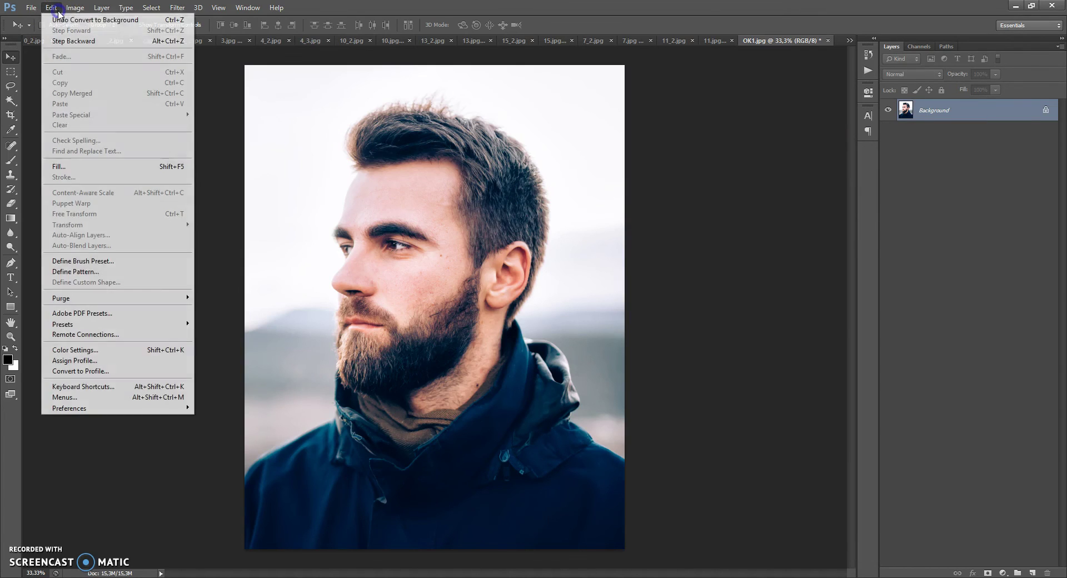
pyautogui.moveTo(167, 324)
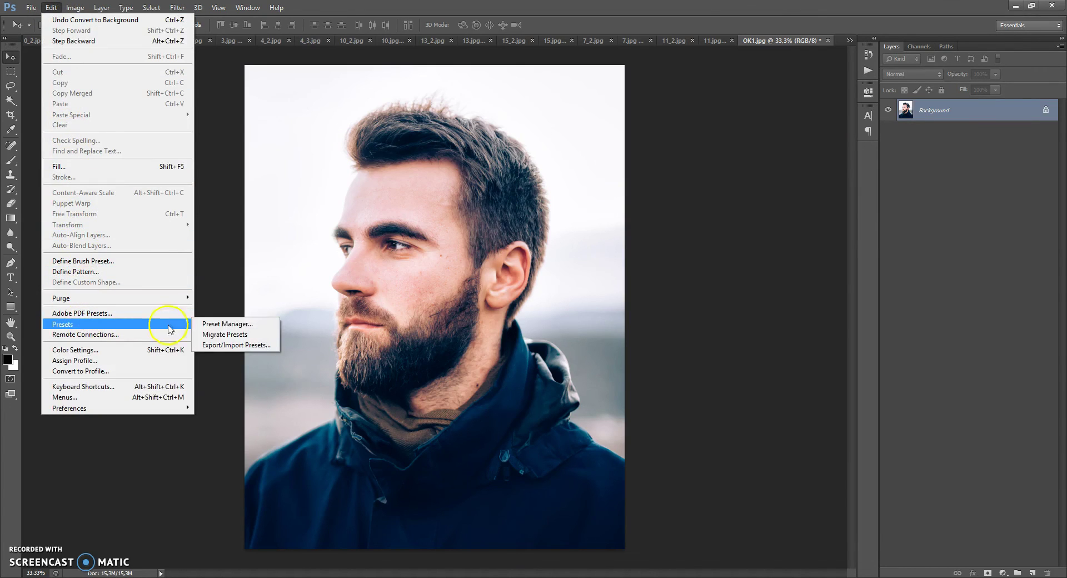
pyautogui.click(219, 324)
pyautogui.click(448, 139)
pyautogui.click(450, 141)
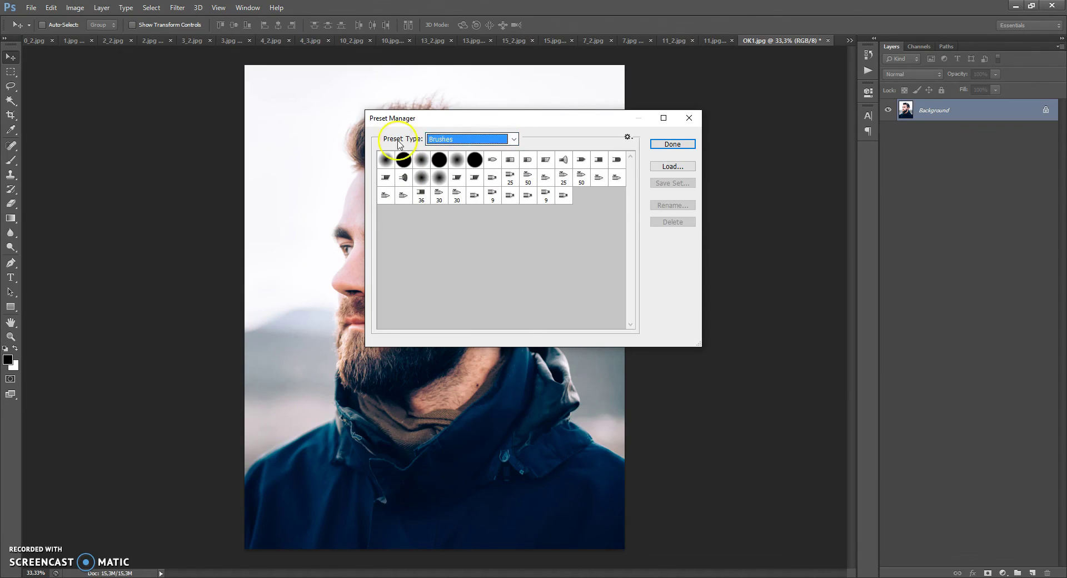
pyautogui.click(679, 166)
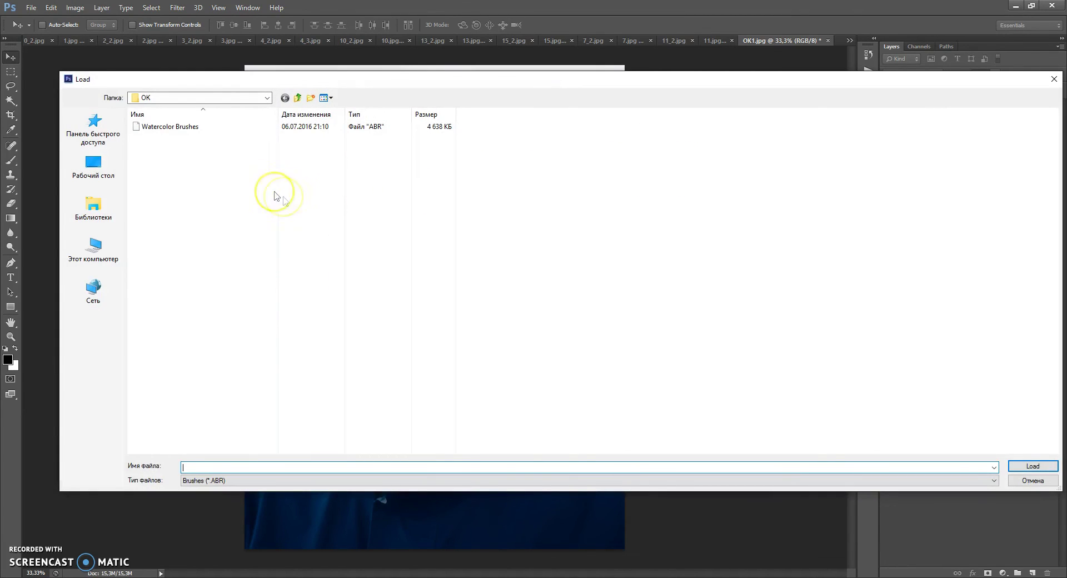
pyautogui.click(167, 126)
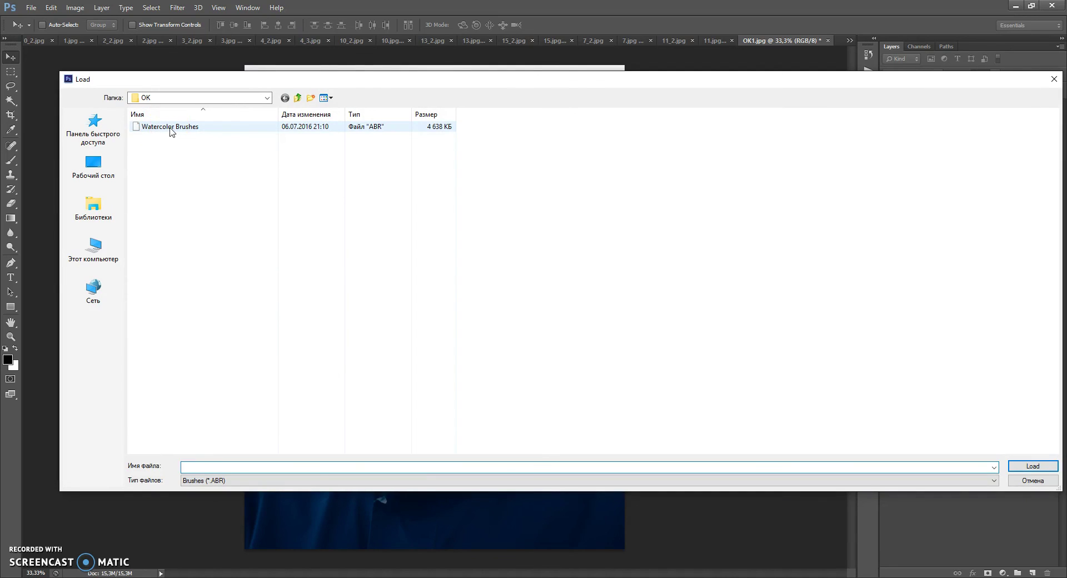
pyautogui.doubleClick(169, 127)
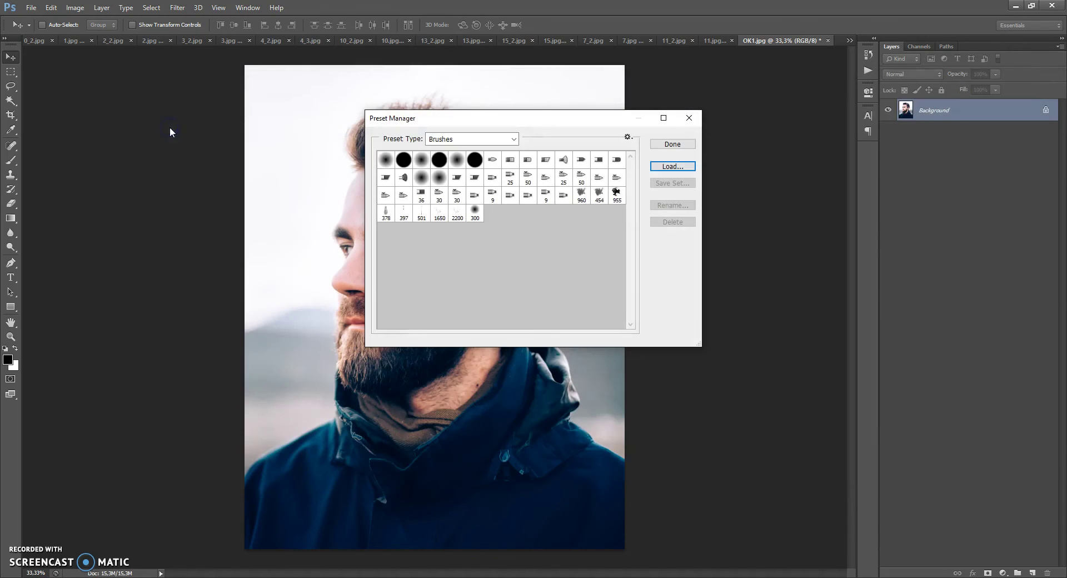
pyautogui.click(670, 146)
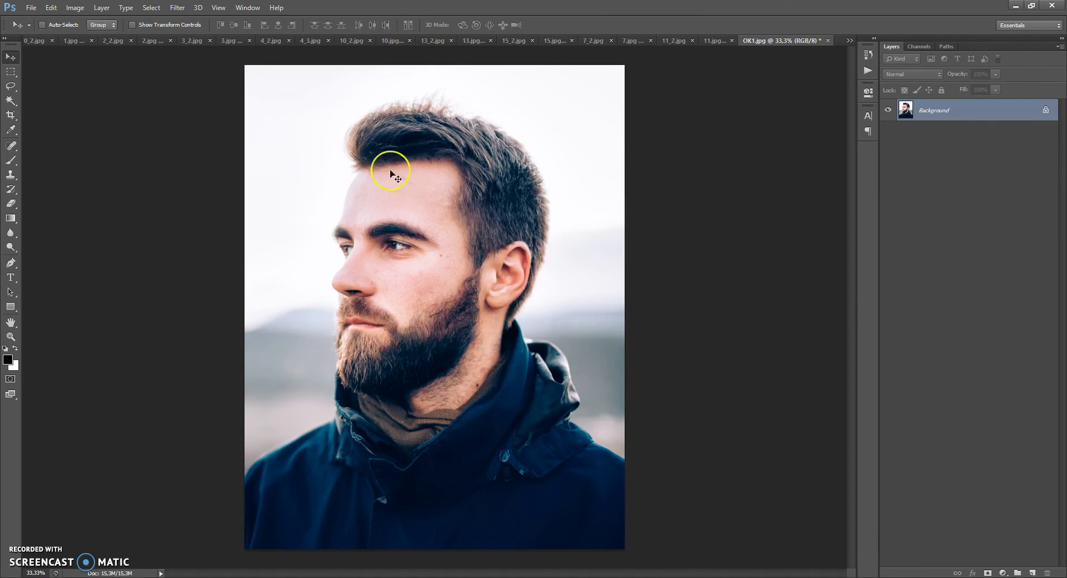
# Load the Watercolor Patterns file from the OK folder into the pattern presets with the Preset Manager.
pyautogui.click(50, 8)
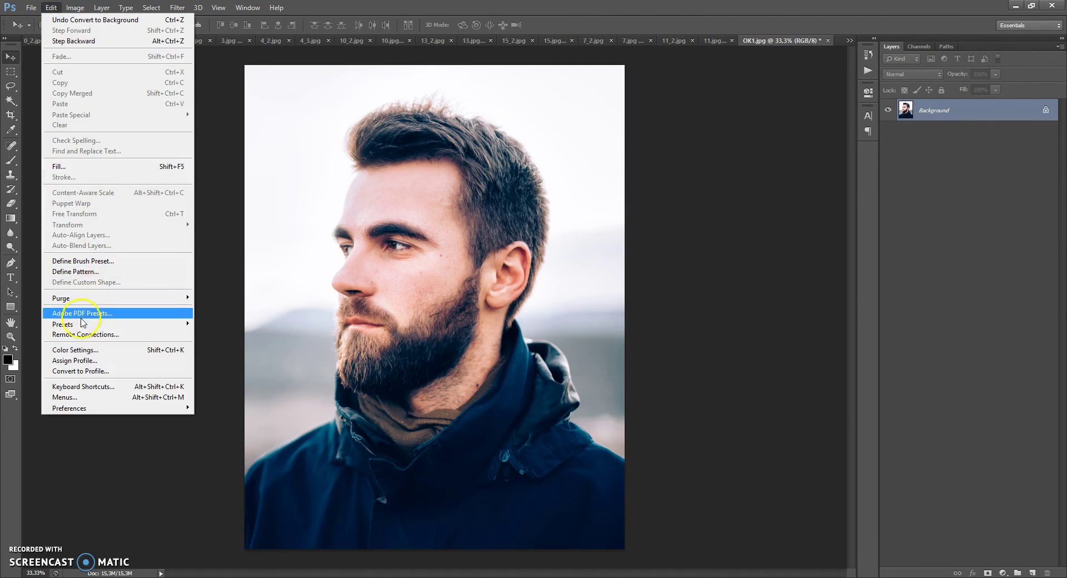
pyautogui.moveTo(86, 324)
pyautogui.click(242, 325)
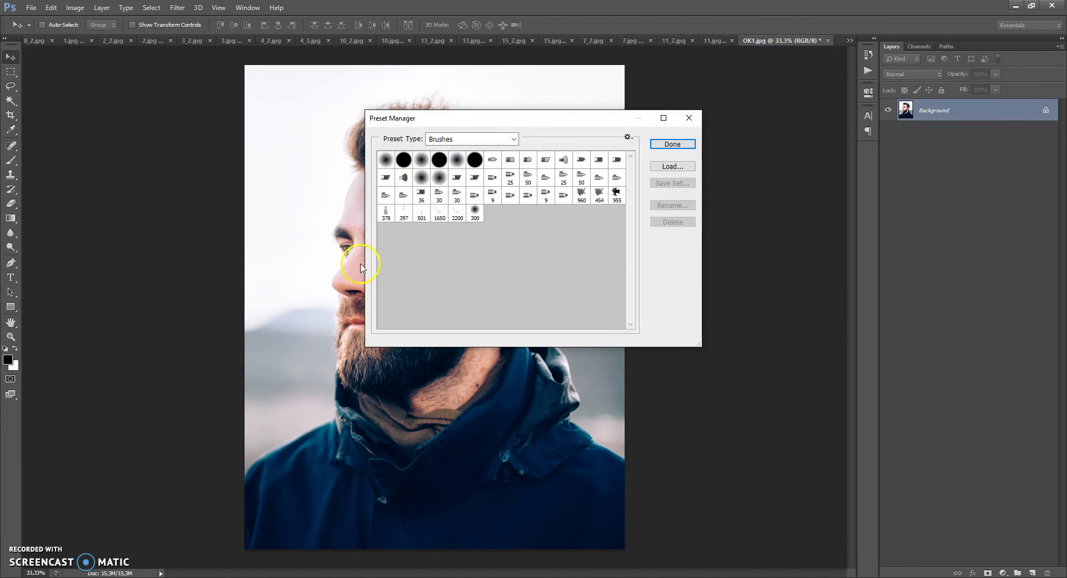
pyautogui.click(446, 140)
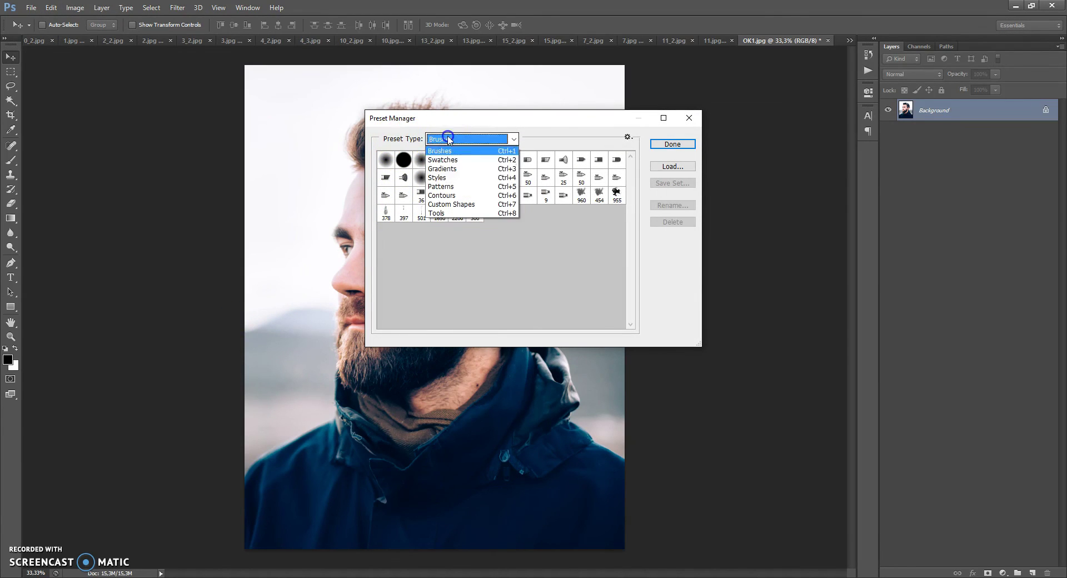
pyautogui.click(443, 186)
pyautogui.click(673, 166)
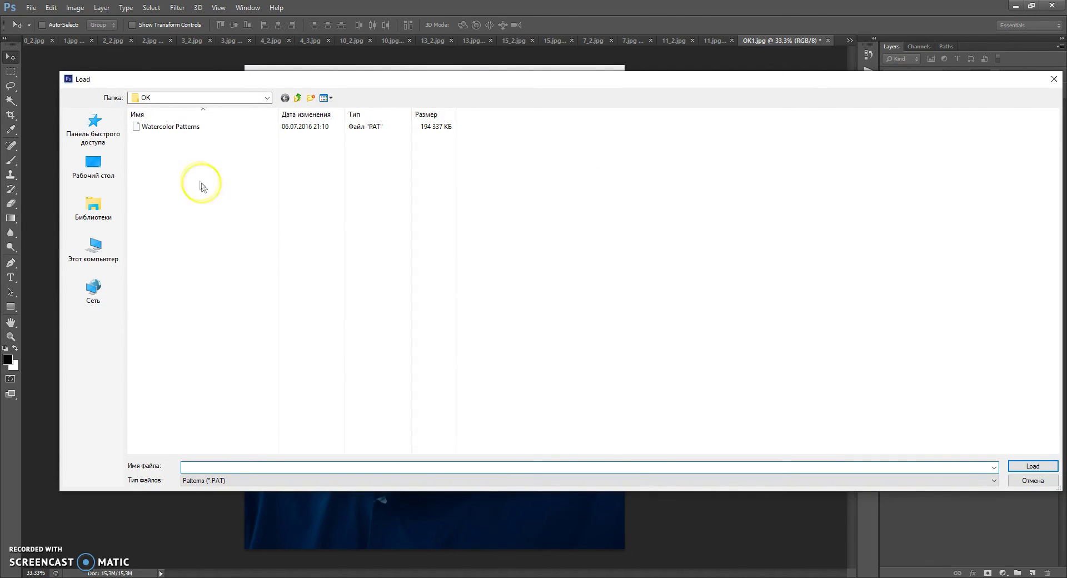
pyautogui.doubleClick(163, 127)
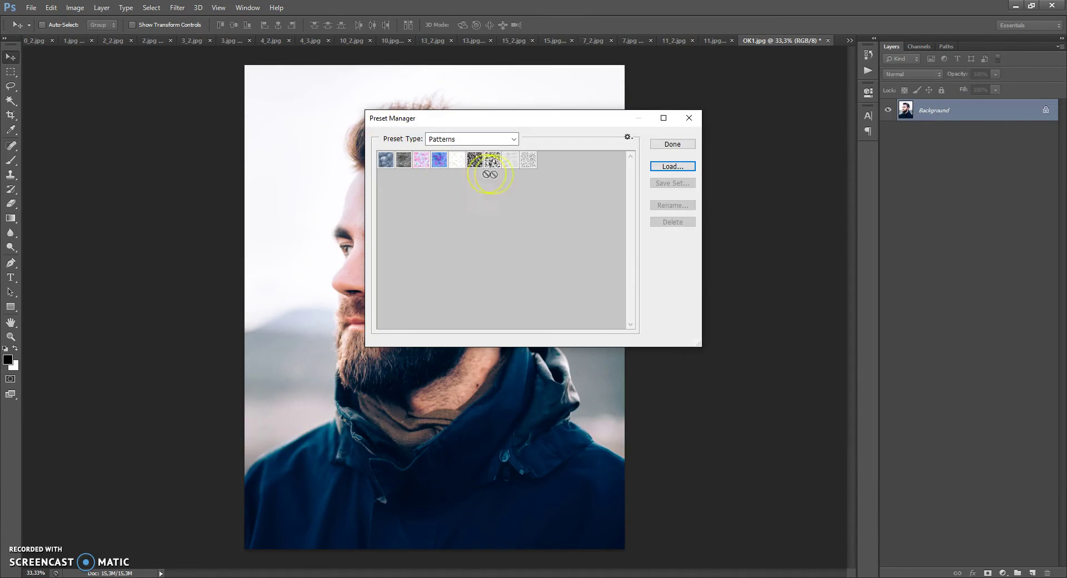
pyautogui.click(670, 145)
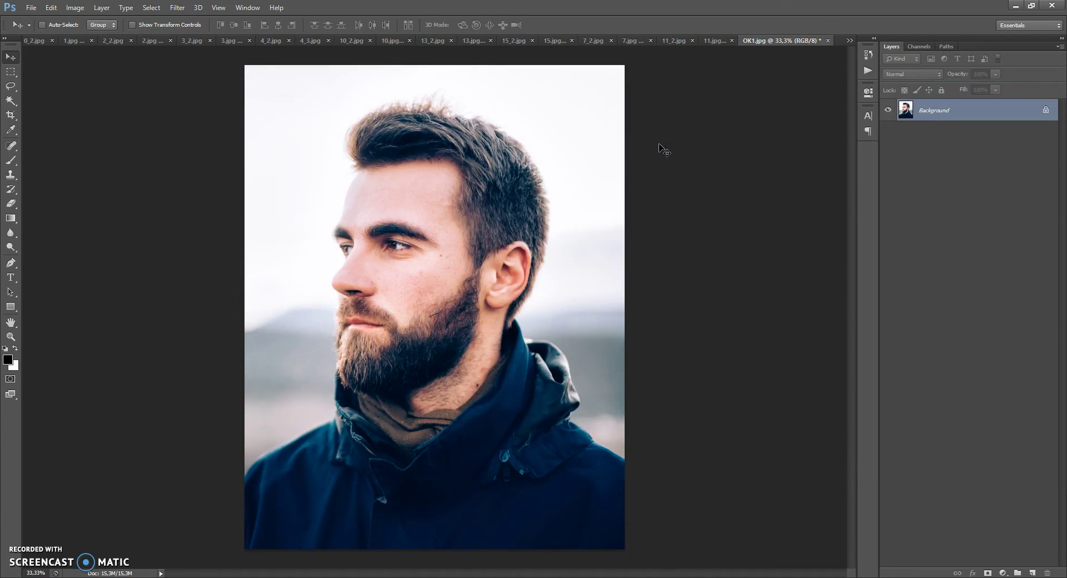
# Load the Watercolor Photoshop Action file from the OK folder into the Actions panel.
pyautogui.click(248, 7)
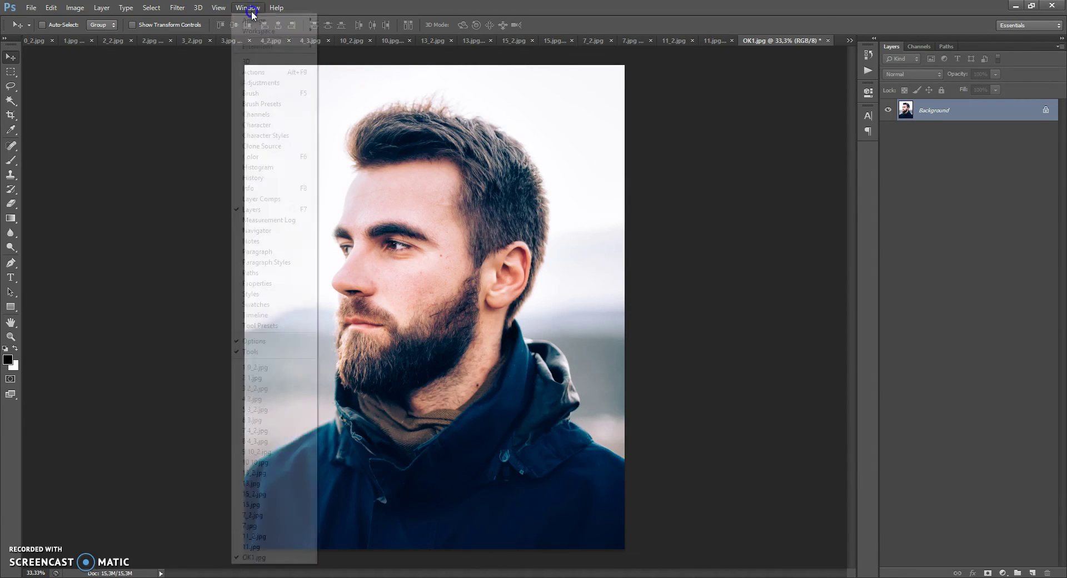
pyautogui.click(272, 73)
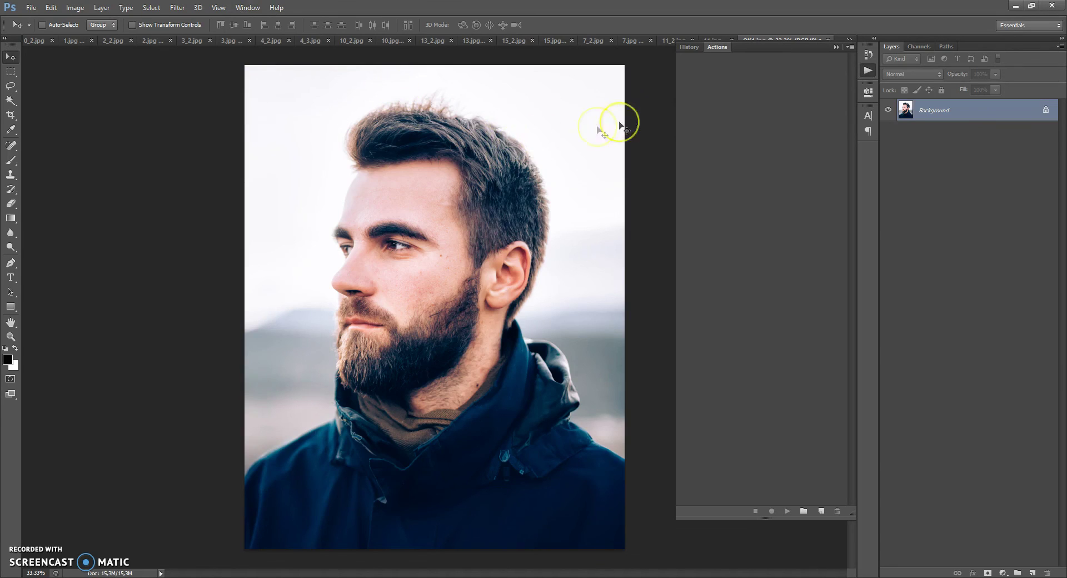
pyautogui.click(850, 46)
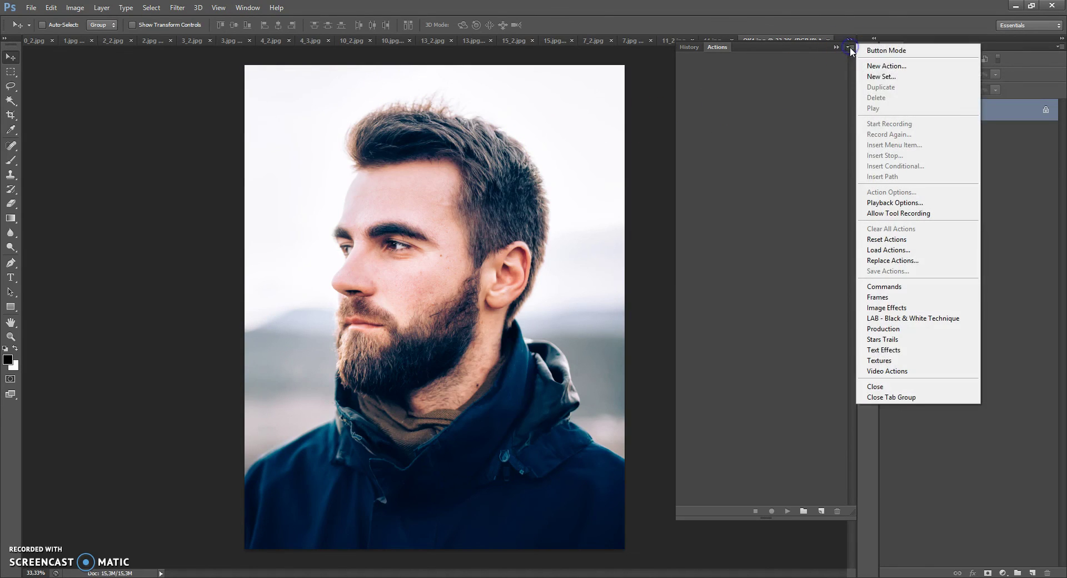
pyautogui.click(889, 252)
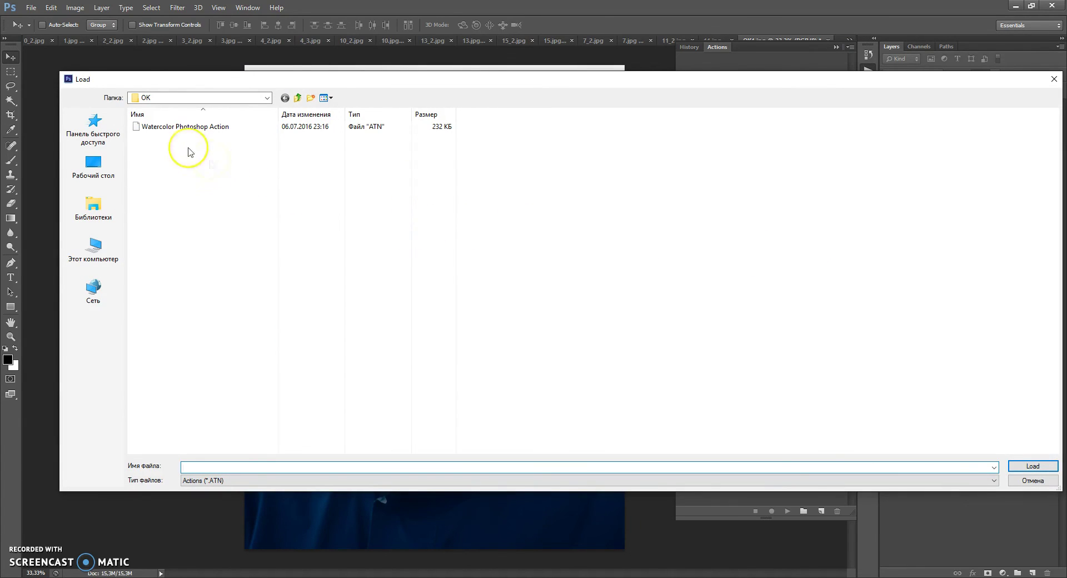
pyautogui.doubleClick(165, 128)
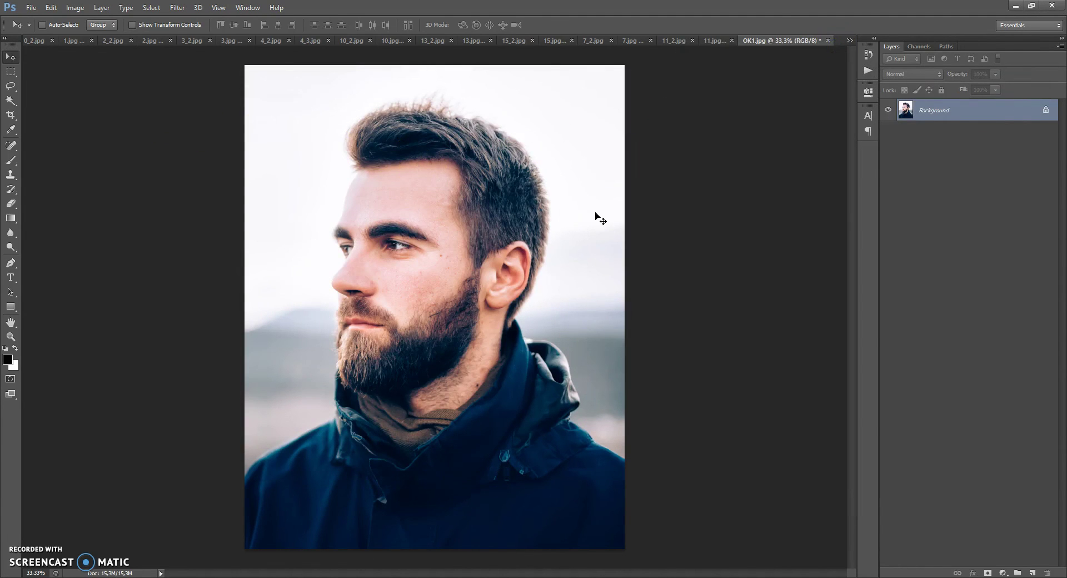
pyautogui.click(629, 216)
# Check the pixel width and height of OK1.jpg in the Image Size settings.
pyautogui.click(69, 8)
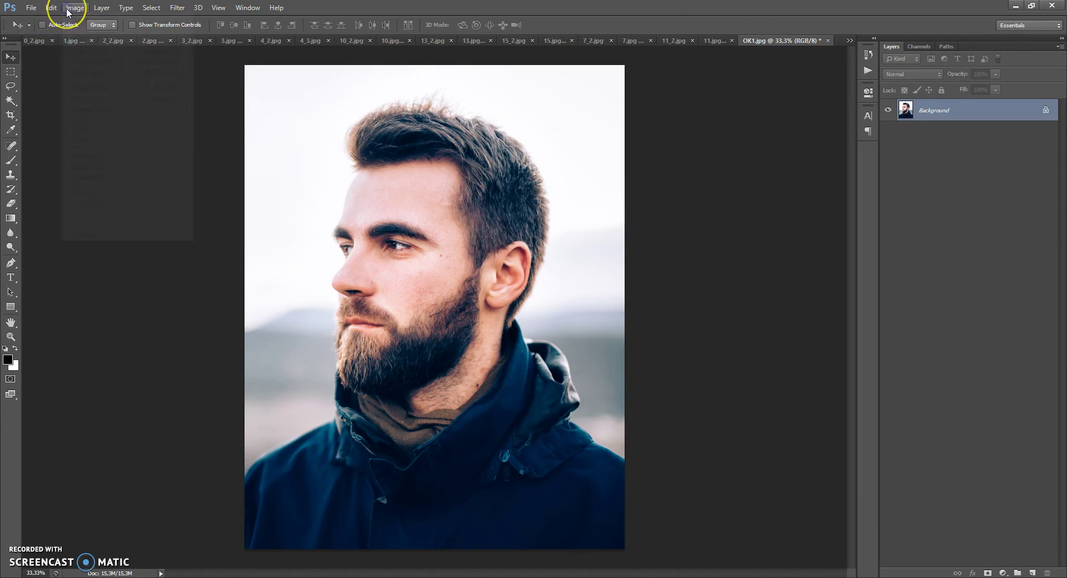
pyautogui.click(96, 86)
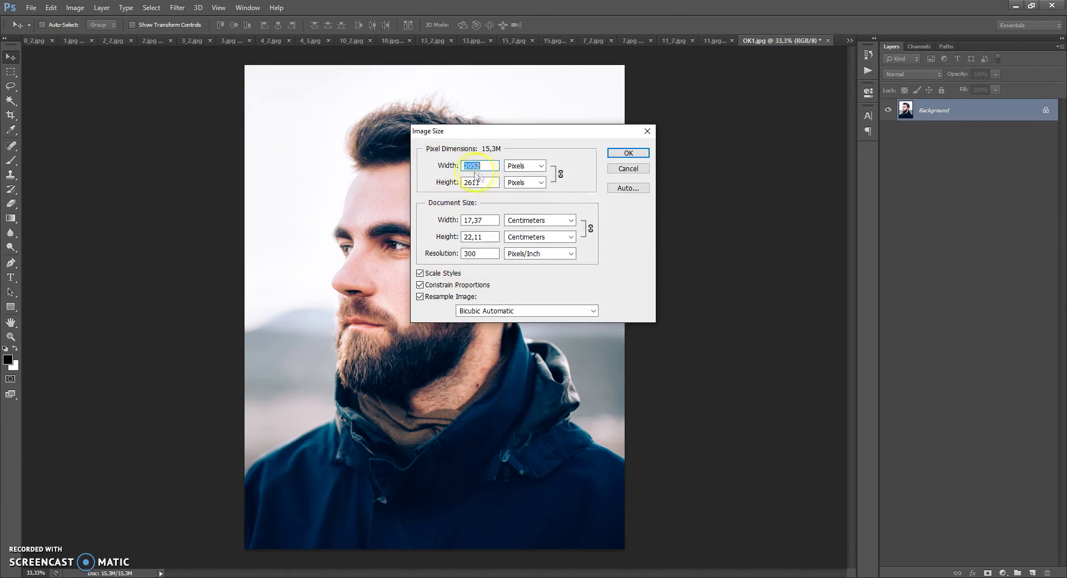
pyautogui.moveTo(482, 183); pyautogui.dragTo(447, 185)
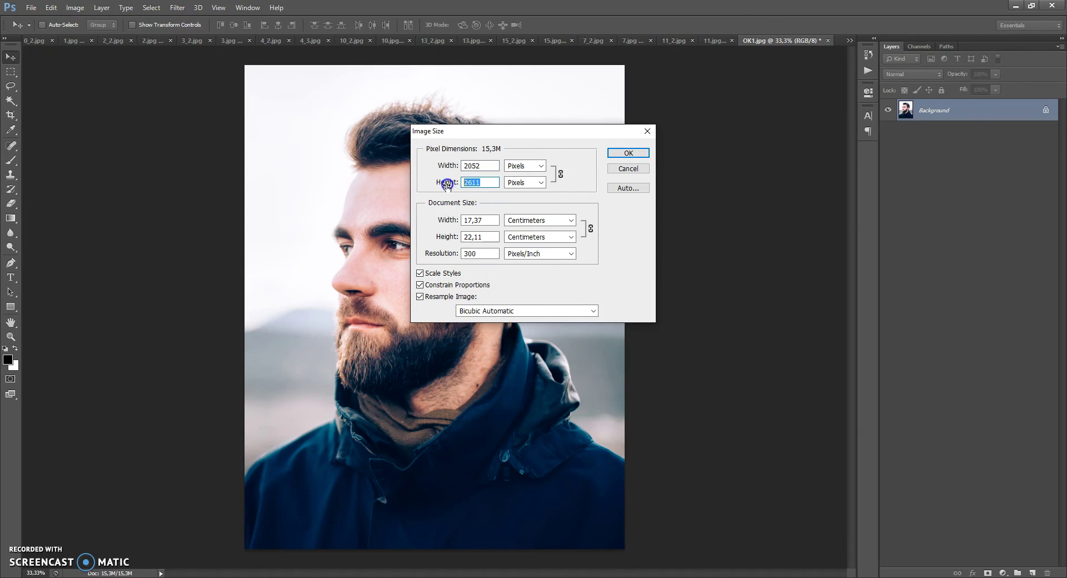
pyautogui.click(628, 153)
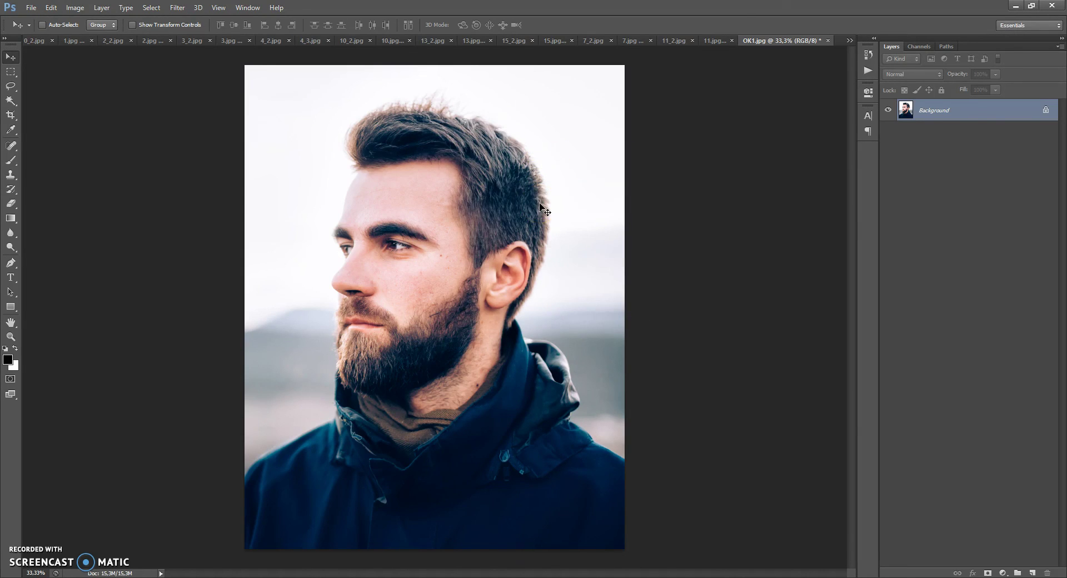
# Create a new layer above the Background and name it area.
pyautogui.click(1032, 573)
pyautogui.doubleClick(931, 114)
pyautogui.write('area')
pyautogui.press('Return')
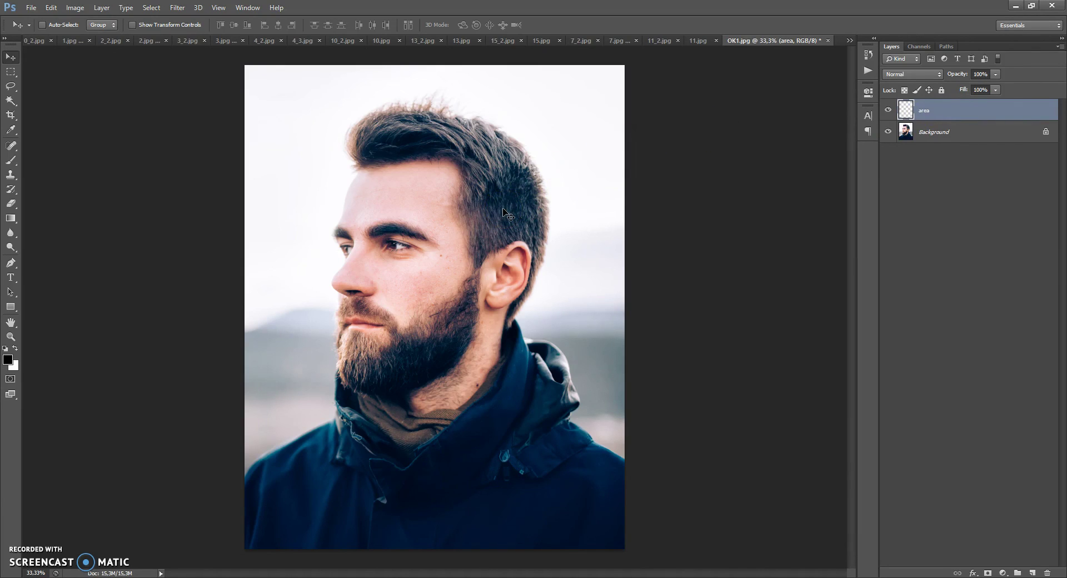
# Paint red over the man's front hair and forehead on the area layer with a soft 189 px brush at 0% hardness.
pyautogui.moveTo(10, 160); pyautogui.dragTo(41, 162)
pyautogui.moveTo(10, 100)
pyautogui.mouseDown()
pyautogui.moveTo(55, 110)
pyautogui.moveTo(11, 87)
pyautogui.moveTo(55, 89)
pyautogui.moveTo(13, 92)
pyautogui.mouseUp()
pyautogui.click(11, 87)
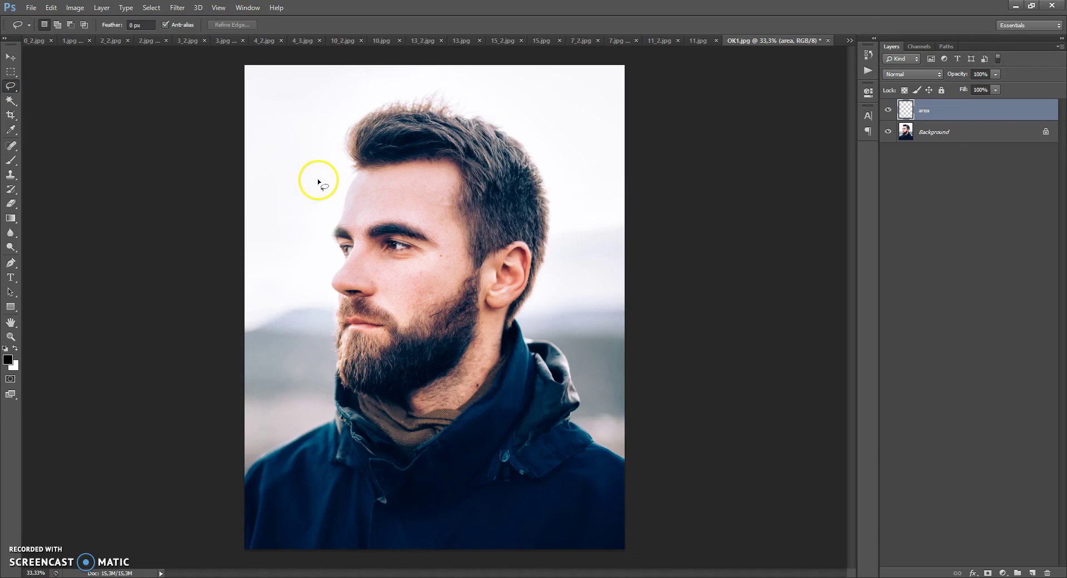
pyautogui.moveTo(11, 160); pyautogui.dragTo(43, 161)
pyautogui.rightClick(361, 211)
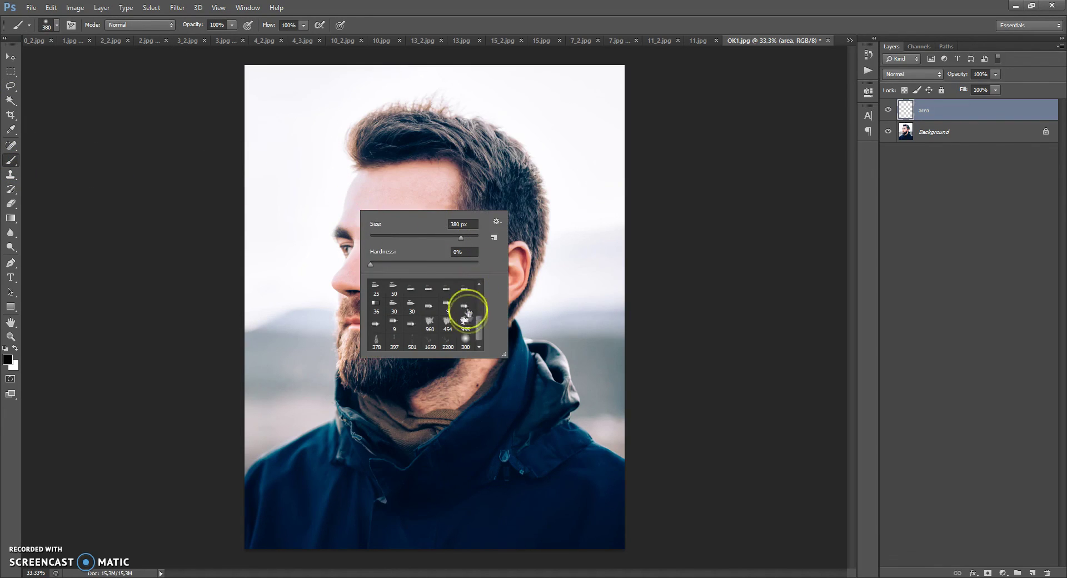
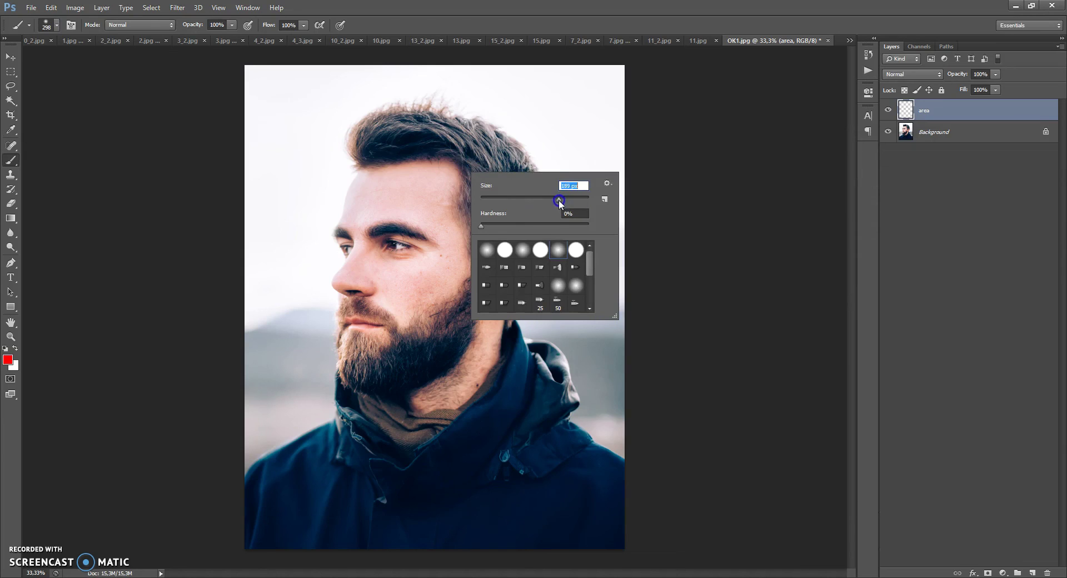
pyautogui.moveTo(437, 130)
pyautogui.mouseDown()
pyautogui.moveTo(406, 135)
pyautogui.moveTo(393, 121)
pyautogui.moveTo(383, 149)
pyautogui.moveTo(367, 131)
pyautogui.moveTo(360, 209)
pyautogui.mouseUp()
# Reduce the brush to 123 px and outline the face, beard, neck and back of the head in red.
pyautogui.rightClick(360, 209)
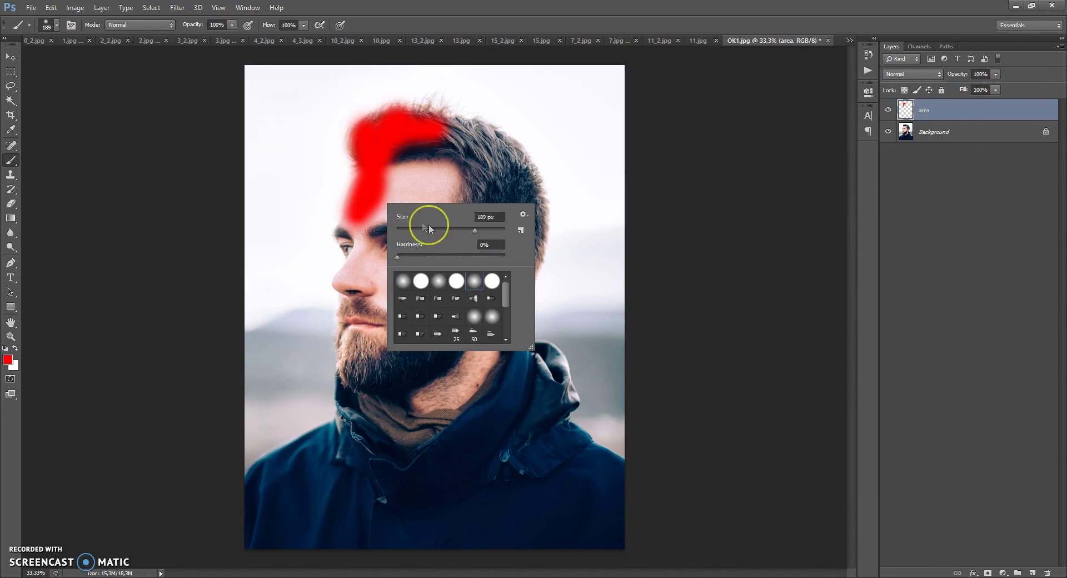
pyautogui.moveTo(476, 230); pyautogui.dragTo(457, 230)
pyautogui.moveTo(362, 210); pyautogui.dragTo(347, 252)
pyautogui.hotkey('ctrl', 'z')
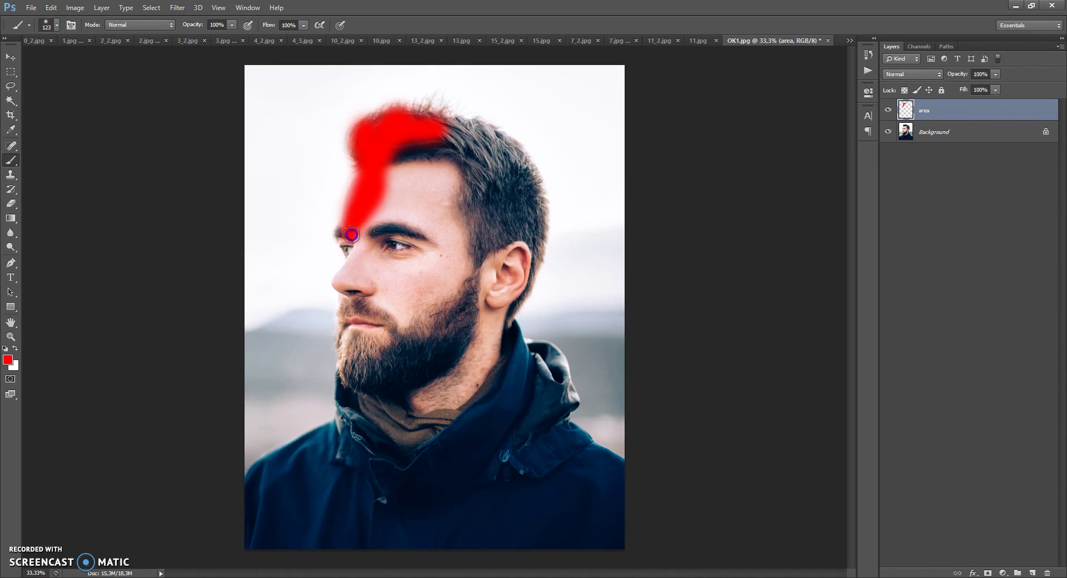
pyautogui.moveTo(351, 238); pyautogui.dragTo(345, 278)
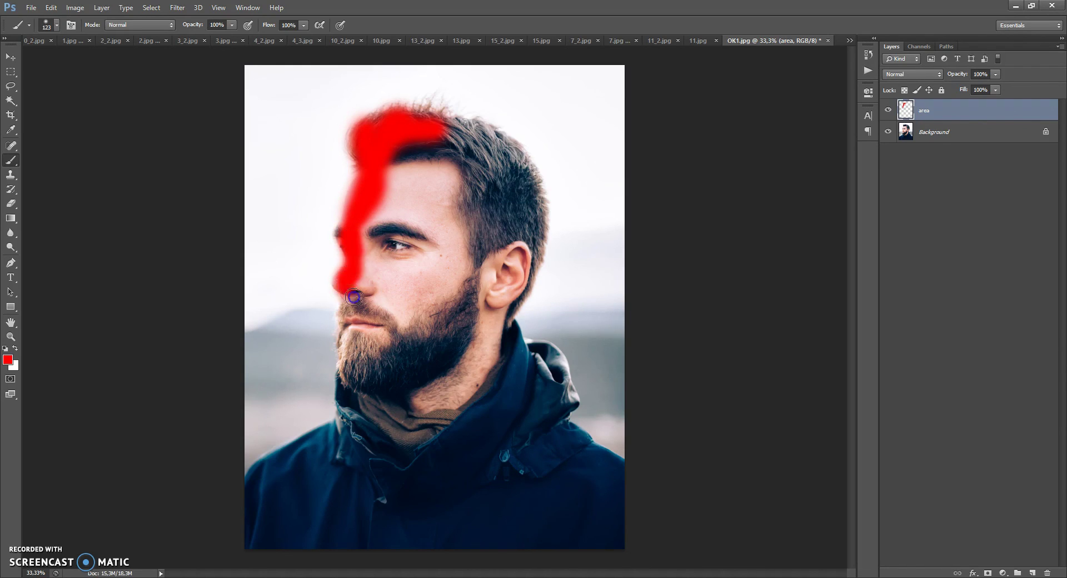
pyautogui.moveTo(347, 338)
pyautogui.mouseDown()
pyautogui.moveTo(355, 389)
pyautogui.moveTo(414, 420)
pyautogui.moveTo(456, 416)
pyautogui.moveTo(498, 356)
pyautogui.moveTo(504, 309)
pyautogui.moveTo(525, 287)
pyautogui.mouseUp()
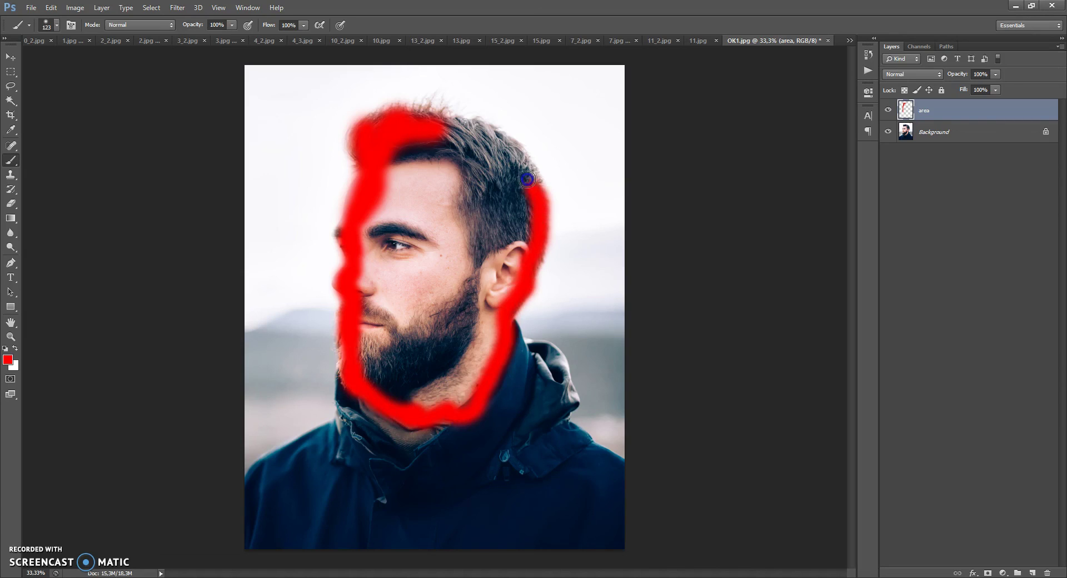
pyautogui.moveTo(509, 151); pyautogui.dragTo(477, 129)
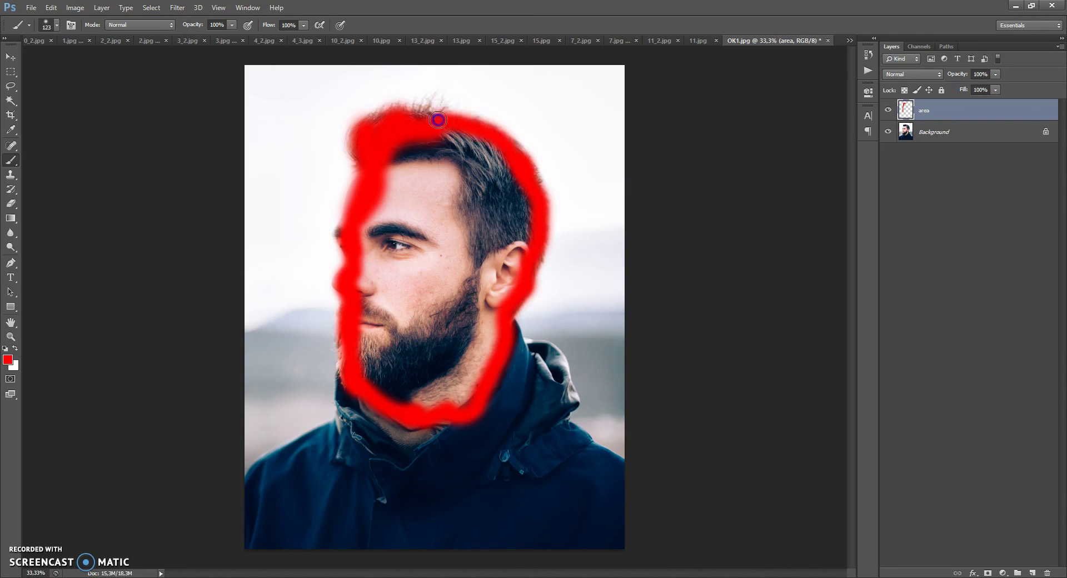
# Fill the inside of the head outline with red, enlarging the brush to 160 px and then 391 px.
pyautogui.rightClick(461, 151)
pyautogui.moveTo(524, 167)
pyautogui.mouseDown()
pyautogui.moveTo(497, 162)
pyautogui.moveTo(522, 221)
pyautogui.moveTo(504, 158)
pyautogui.moveTo(510, 266)
pyautogui.moveTo(525, 232)
pyautogui.moveTo(478, 309)
pyautogui.moveTo(502, 192)
pyautogui.moveTo(445, 148)
pyautogui.mouseUp()
pyautogui.click(465, 143)
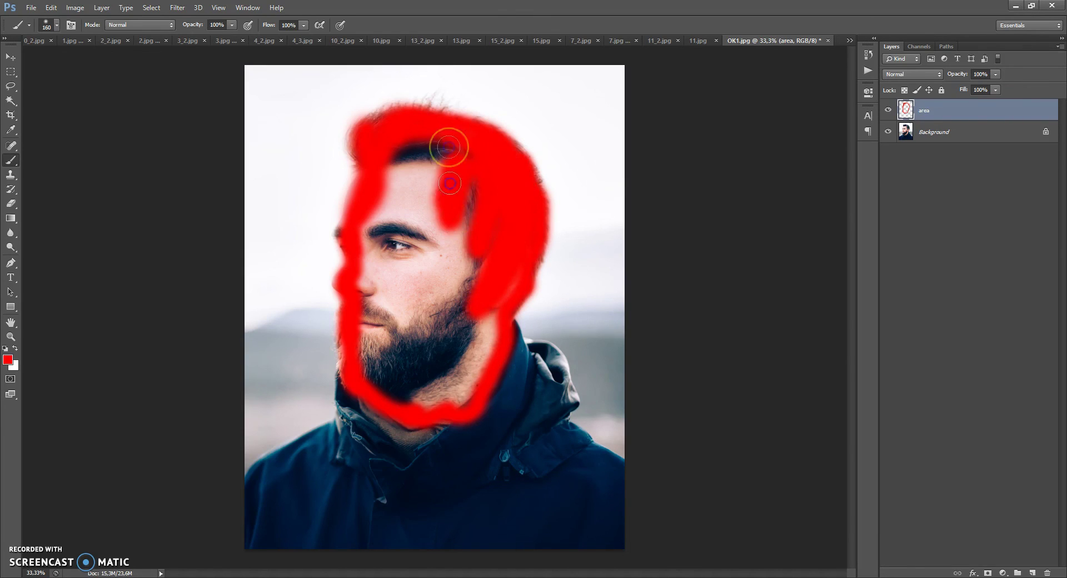
pyautogui.rightClick(461, 186)
pyautogui.moveTo(505, 202); pyautogui.dragTo(542, 203)
pyautogui.click(431, 155)
pyautogui.moveTo(431, 155)
pyautogui.mouseDown()
pyautogui.moveTo(410, 183)
pyautogui.moveTo(406, 148)
pyautogui.moveTo(388, 281)
pyautogui.moveTo(398, 255)
pyautogui.moveTo(397, 333)
pyautogui.moveTo(381, 307)
pyautogui.moveTo(401, 372)
pyautogui.moveTo(381, 344)
pyautogui.moveTo(437, 390)
pyautogui.moveTo(473, 344)
pyautogui.moveTo(497, 242)
pyautogui.moveTo(482, 186)
pyautogui.moveTo(436, 272)
pyautogui.mouseUp()
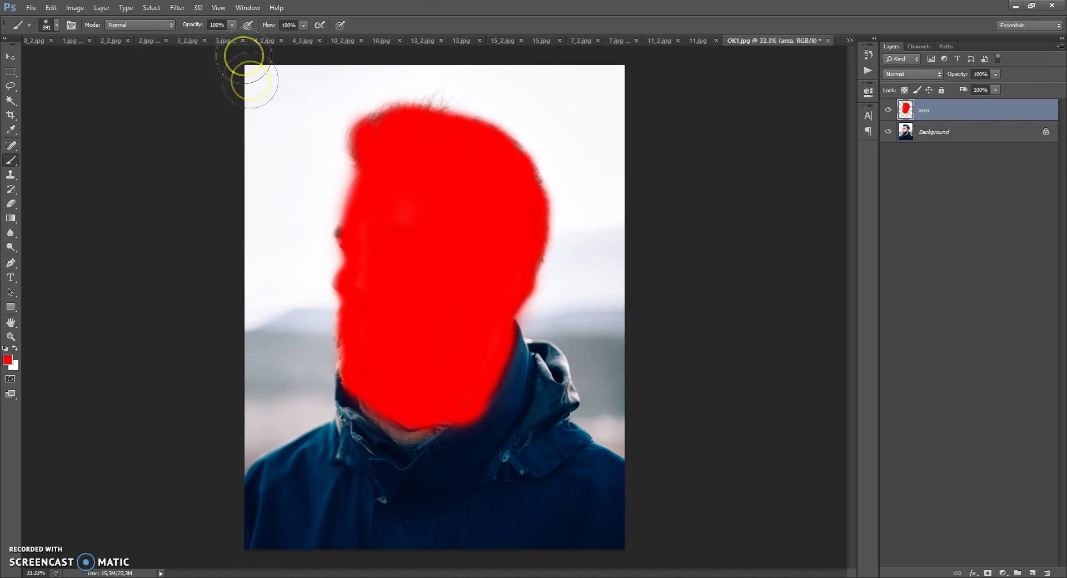
# Lower the brush opacity to 69% and paint red over the neck and upper collar on the area layer.
pyautogui.click(232, 25)
pyautogui.moveTo(216, 40); pyautogui.dragTo(214, 40)
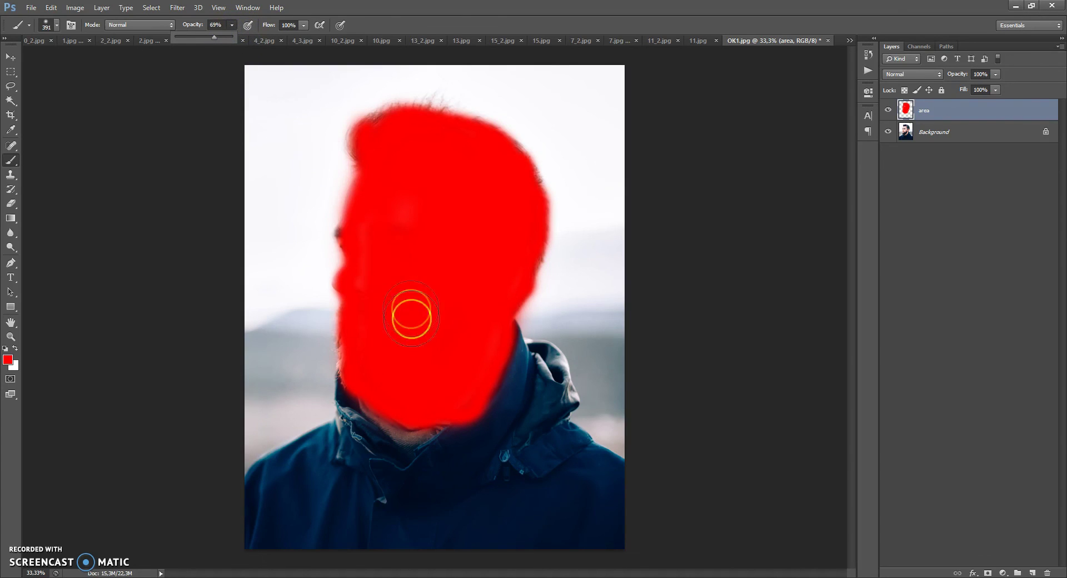
pyautogui.moveTo(374, 384)
pyautogui.mouseDown()
pyautogui.moveTo(381, 425)
pyautogui.moveTo(432, 422)
pyautogui.moveTo(447, 445)
pyautogui.moveTo(491, 354)
pyautogui.moveTo(504, 368)
pyautogui.moveTo(503, 390)
pyautogui.moveTo(469, 393)
pyautogui.moveTo(458, 437)
pyautogui.mouseUp()
pyautogui.hotkey('ctrl', 'z')
pyautogui.moveTo(369, 417)
pyautogui.mouseDown()
pyautogui.moveTo(405, 440)
pyautogui.moveTo(400, 447)
pyautogui.mouseUp()
# Reduce the brush to 174 px and 27% opacity and paint faint red over the jacket collar below the beard.
pyautogui.rightClick(419, 389)
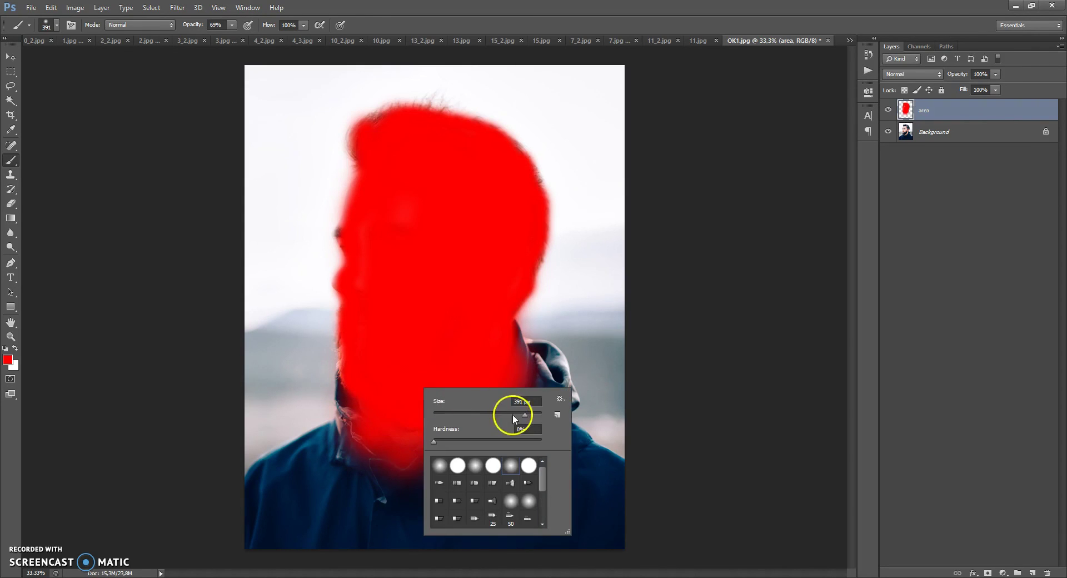
pyautogui.click(231, 25)
pyautogui.moveTo(214, 42); pyautogui.dragTo(210, 42)
pyautogui.click(388, 436)
pyautogui.click(503, 401)
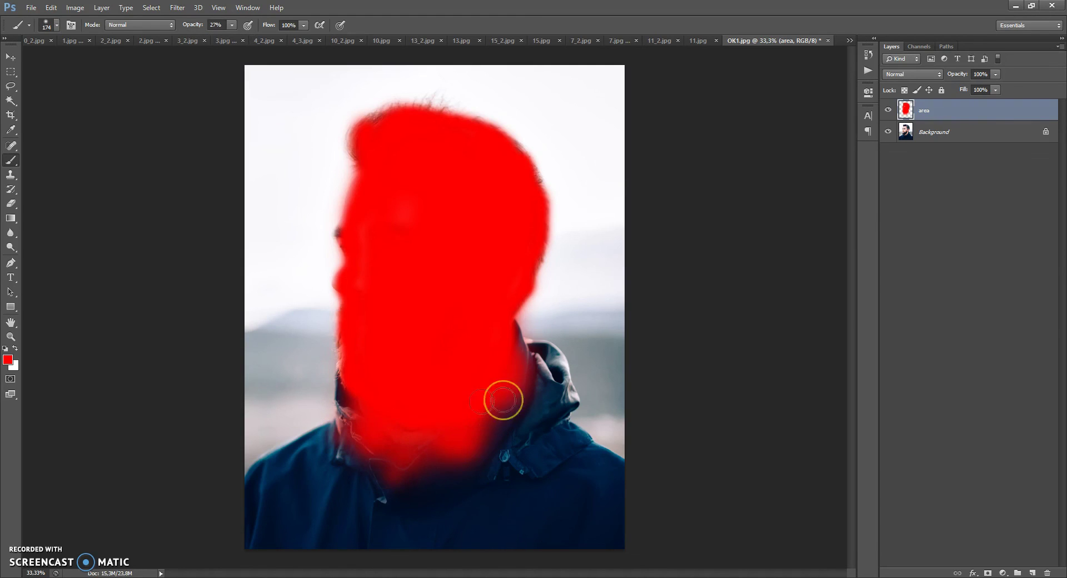
# Restore the brush opacity to 100%, reduce its size to 52 px and refine the red edge along the forehead and facial profile.
pyautogui.rightClick(402, 239)
pyautogui.moveTo(464, 265); pyautogui.dragTo(453, 259)
pyautogui.click(231, 26)
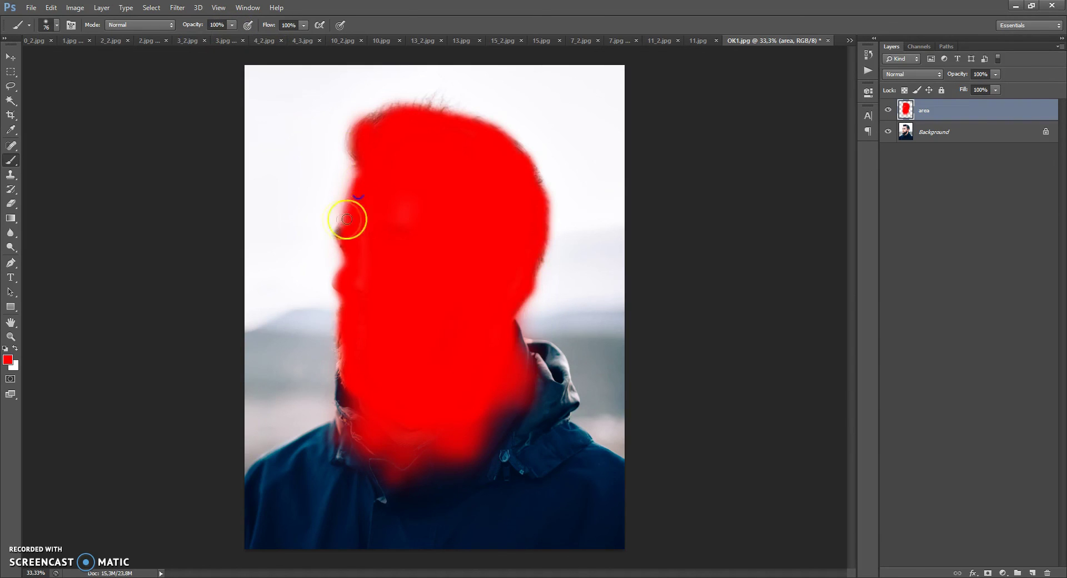
pyautogui.scroll(6, 333, 217)
pyautogui.rightClick(425, 136)
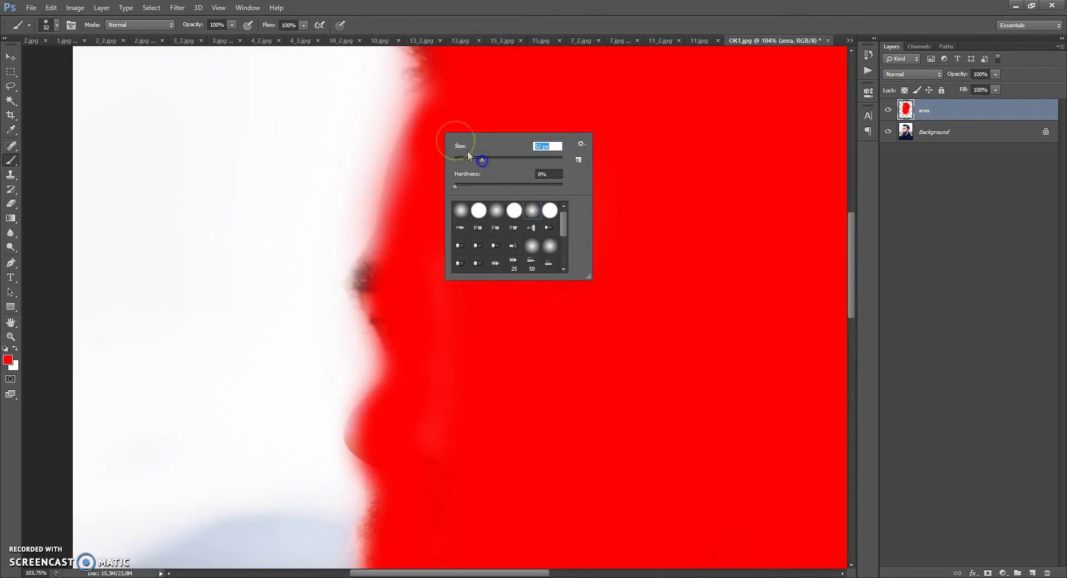
pyautogui.press('Return')
pyautogui.moveTo(429, 119)
pyautogui.mouseDown()
pyautogui.moveTo(396, 184)
pyautogui.moveTo(372, 293)
pyautogui.mouseUp()
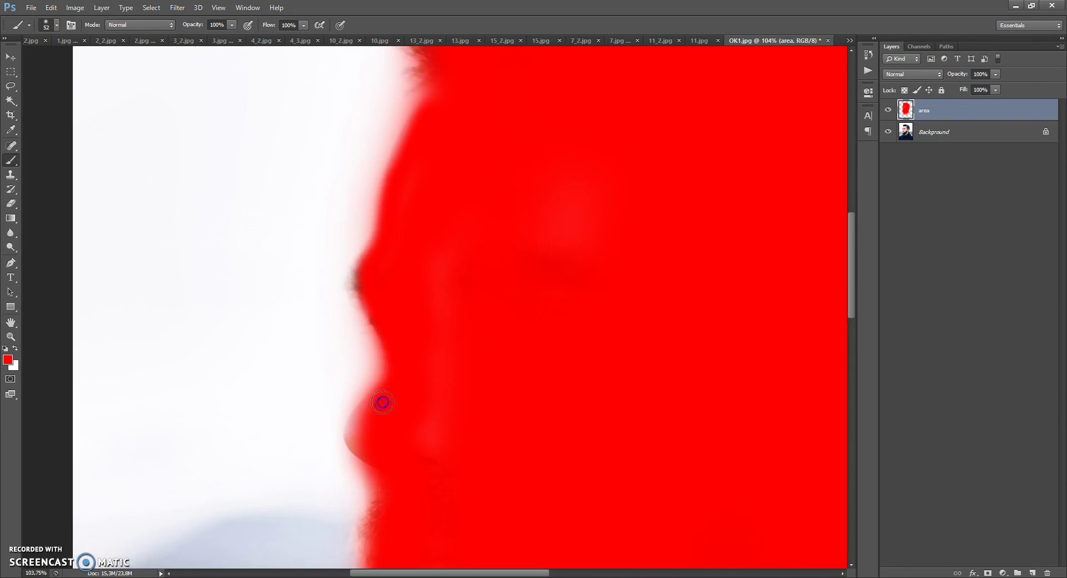
pyautogui.moveTo(382, 402); pyautogui.dragTo(358, 436)
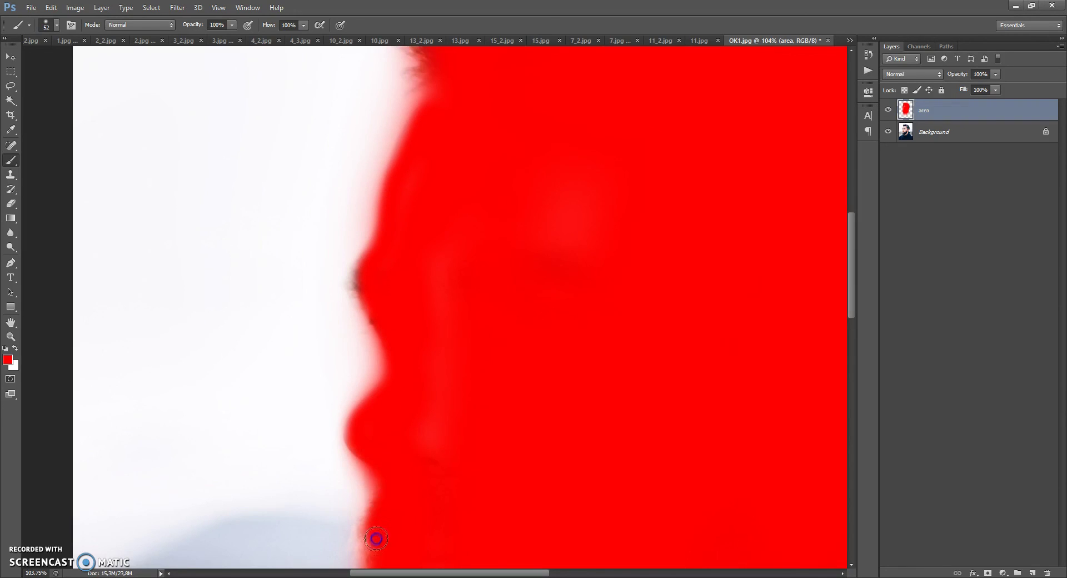
# Enlarge the brush to 99 px and cover the faint spots around the eye and forehead with red.
pyautogui.scroll(-5, 451, 383)
pyautogui.rightClick(466, 255)
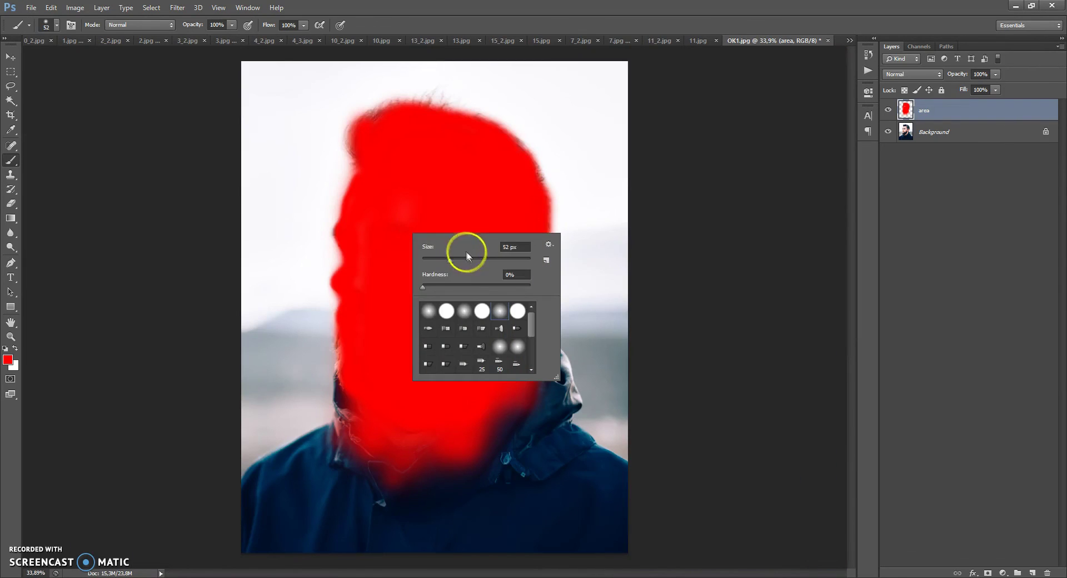
pyautogui.press('Return')
pyautogui.moveTo(409, 196); pyautogui.dragTo(425, 166)
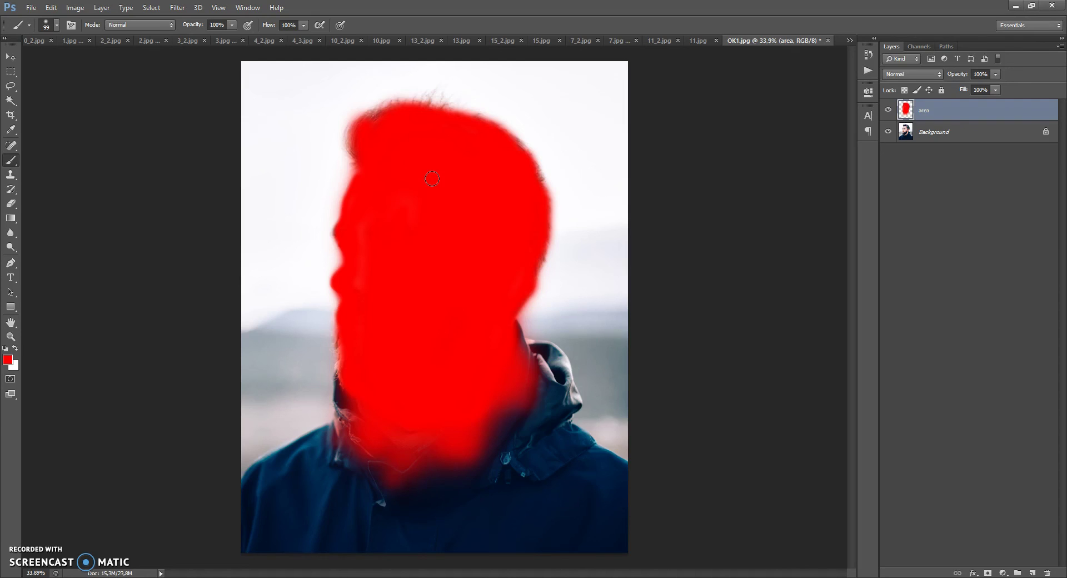
# Show the loaded actions, expand the Watercolor Photoshop Action set and select the action inside it.
pyautogui.click(248, 7)
pyautogui.click(304, 65)
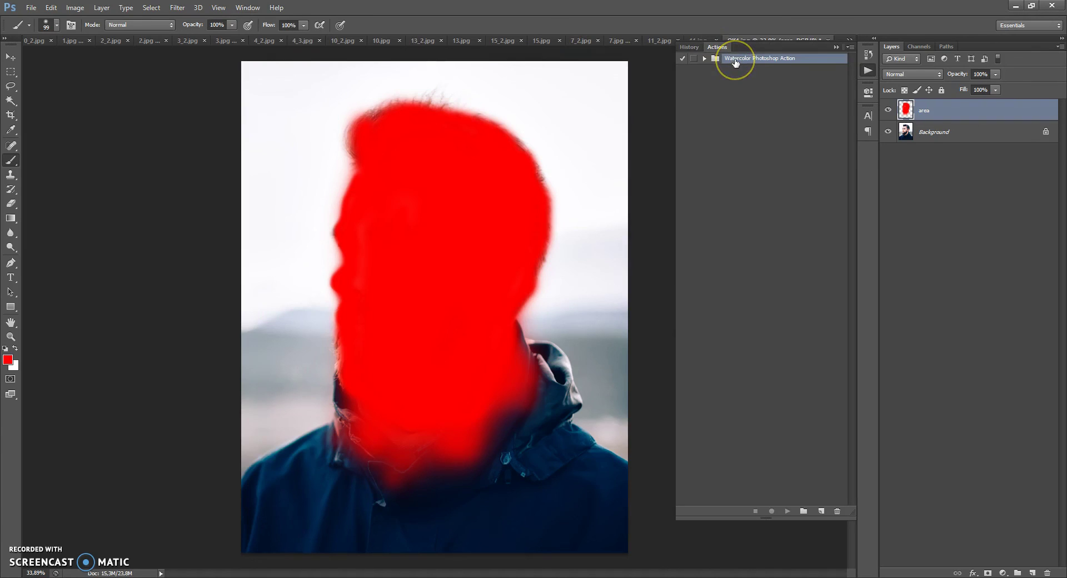
pyautogui.click(704, 58)
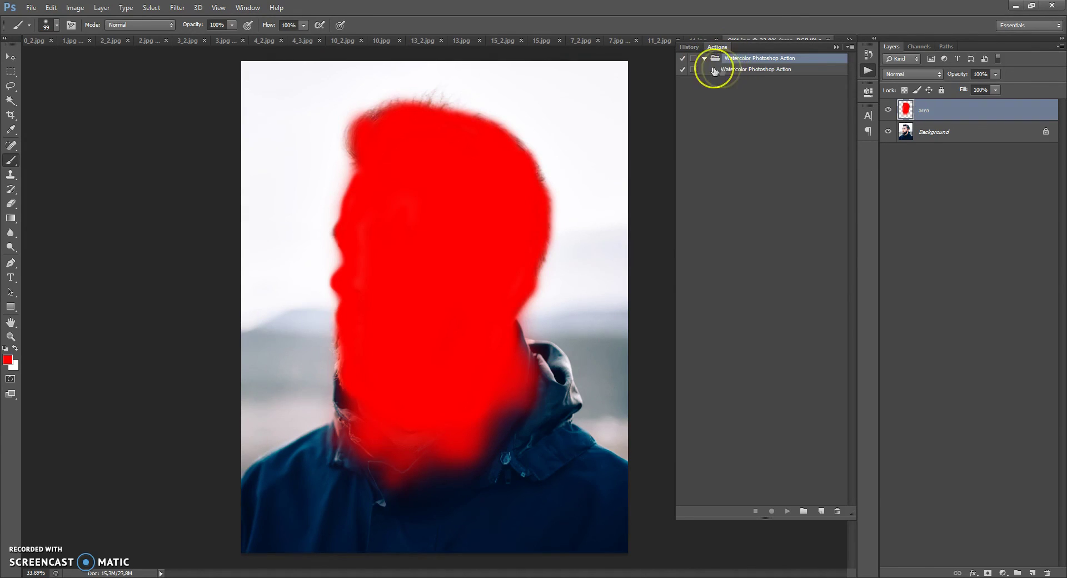
pyautogui.click(714, 70)
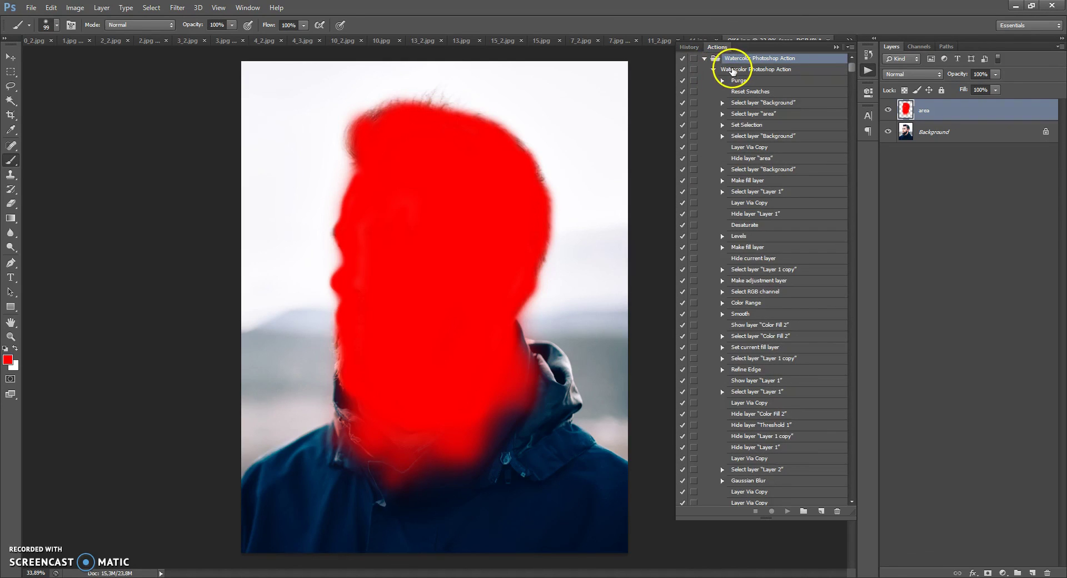
pyautogui.click(732, 69)
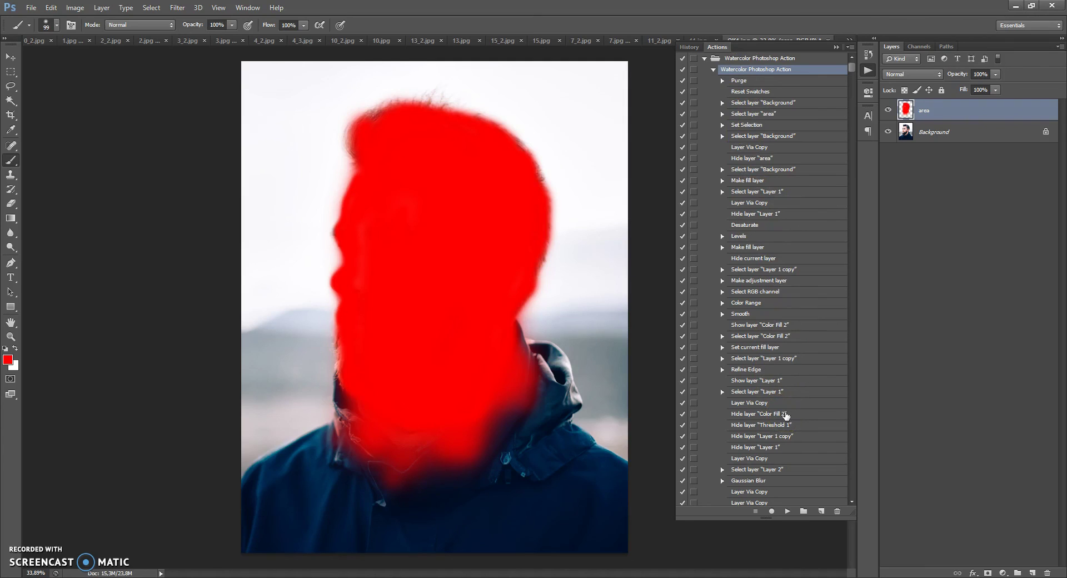
# Check that the brush uses Normal mode with 100% opacity and flow, and run the Watercolor Photoshop Action.
pyautogui.click(232, 26)
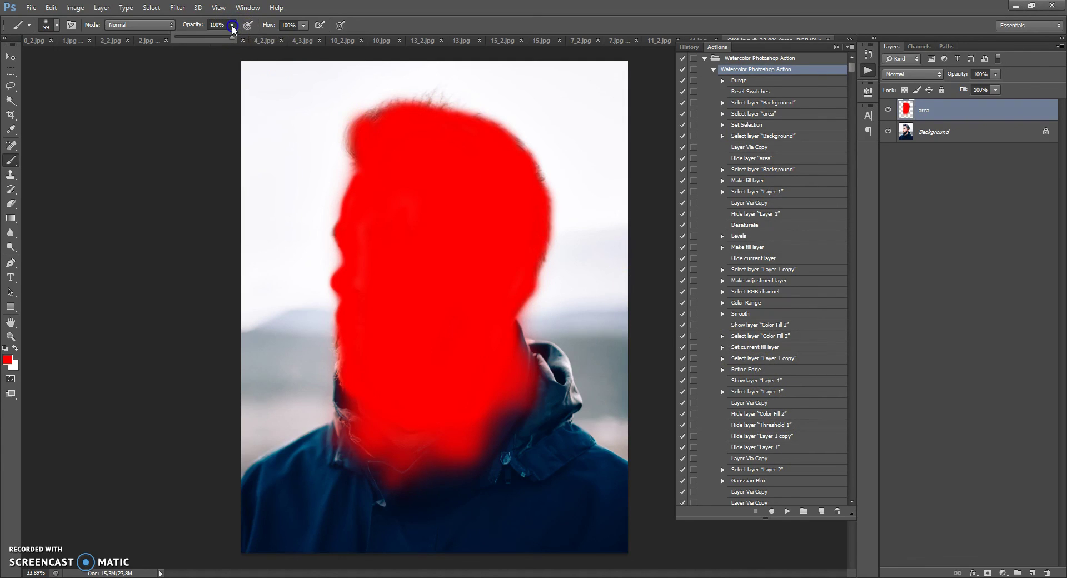
pyautogui.click(303, 26)
pyautogui.click(12, 160)
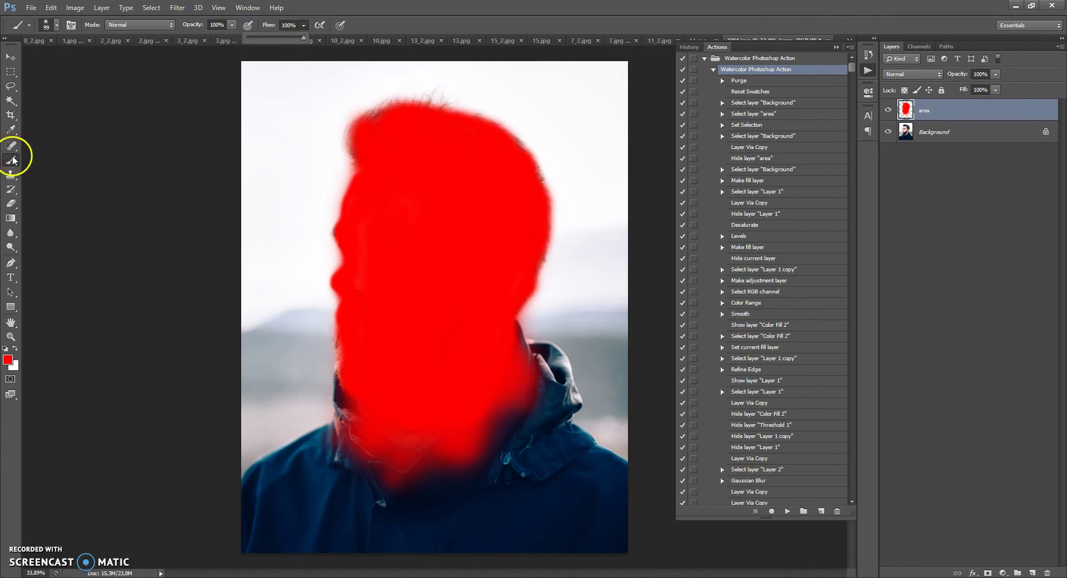
pyautogui.click(45, 160)
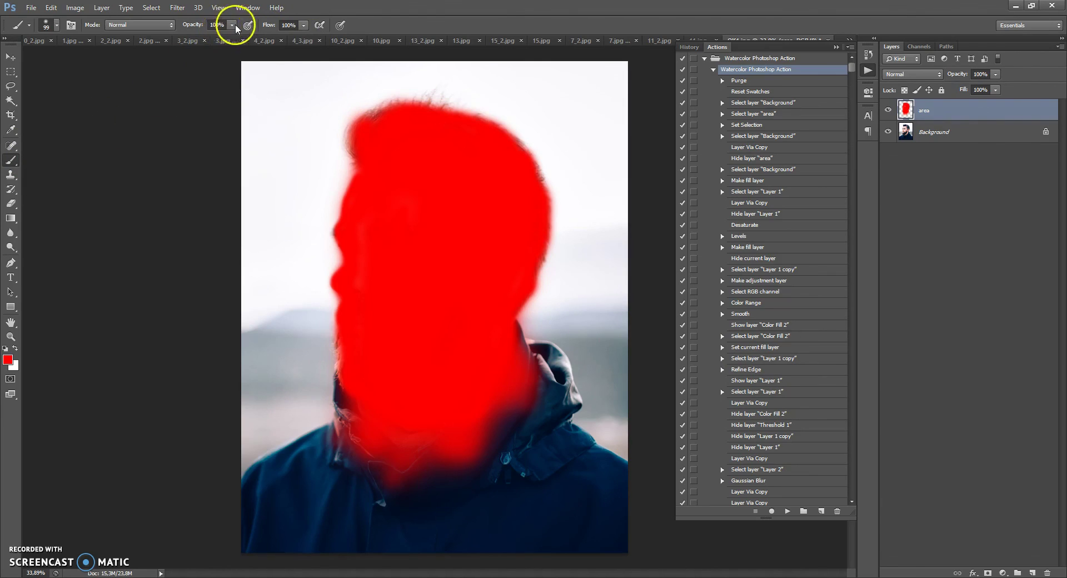
pyautogui.click(159, 27)
pyautogui.click(155, 38)
pyautogui.click(786, 512)
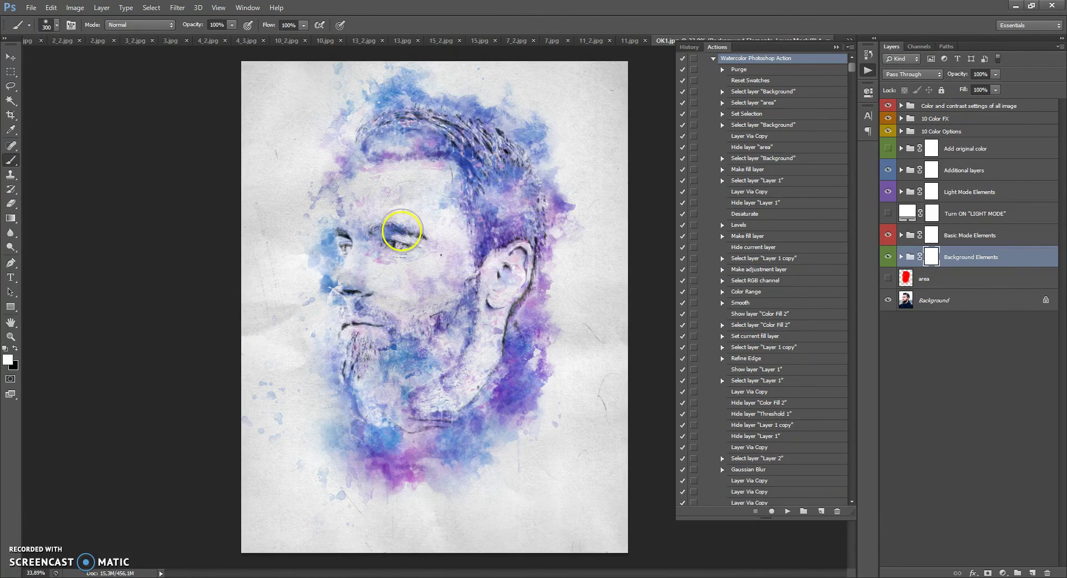
# Hide the actions list and review the generated layer groups from Background Elements up to Color and contrast settings of all image.
pyautogui.click(836, 47)
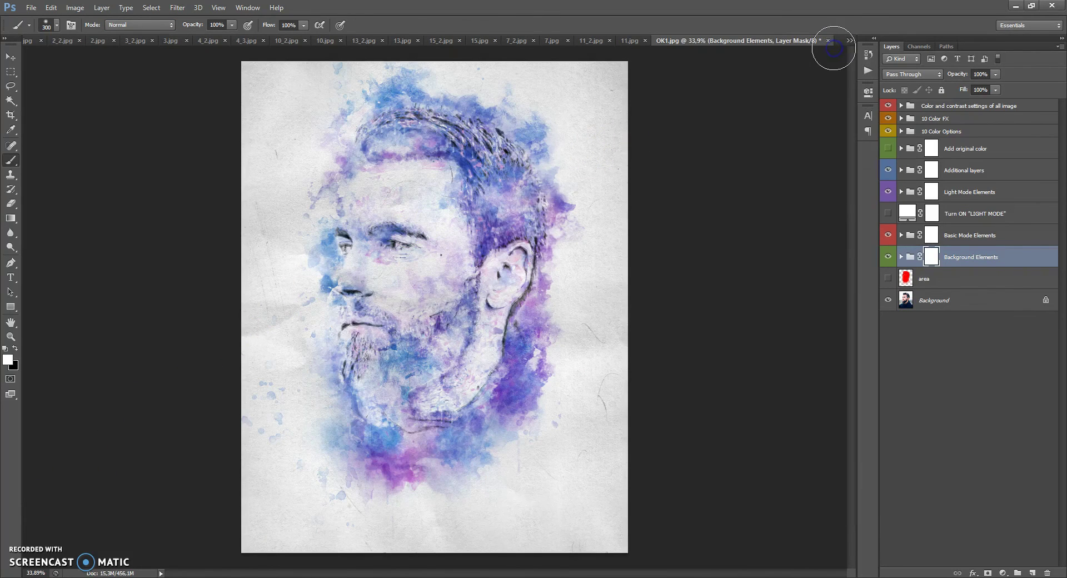
pyautogui.moveTo(834, 48)
pyautogui.mouseDown()
pyautogui.moveTo(582, 256)
pyautogui.moveTo(476, 208)
pyautogui.moveTo(489, 211)
pyautogui.mouseUp()
pyautogui.click(900, 255)
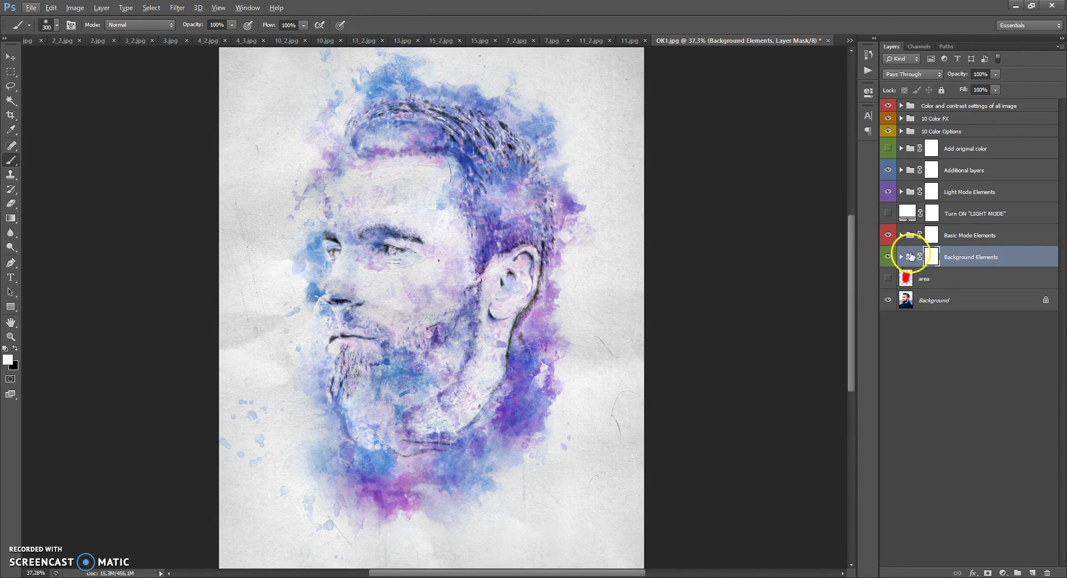
pyautogui.click(911, 257)
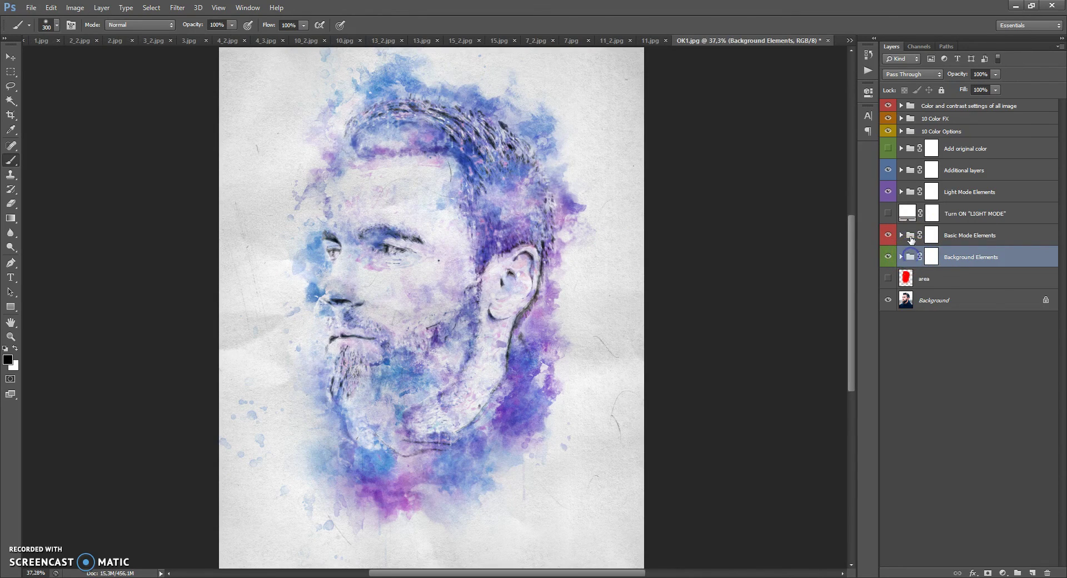
pyautogui.click(910, 237)
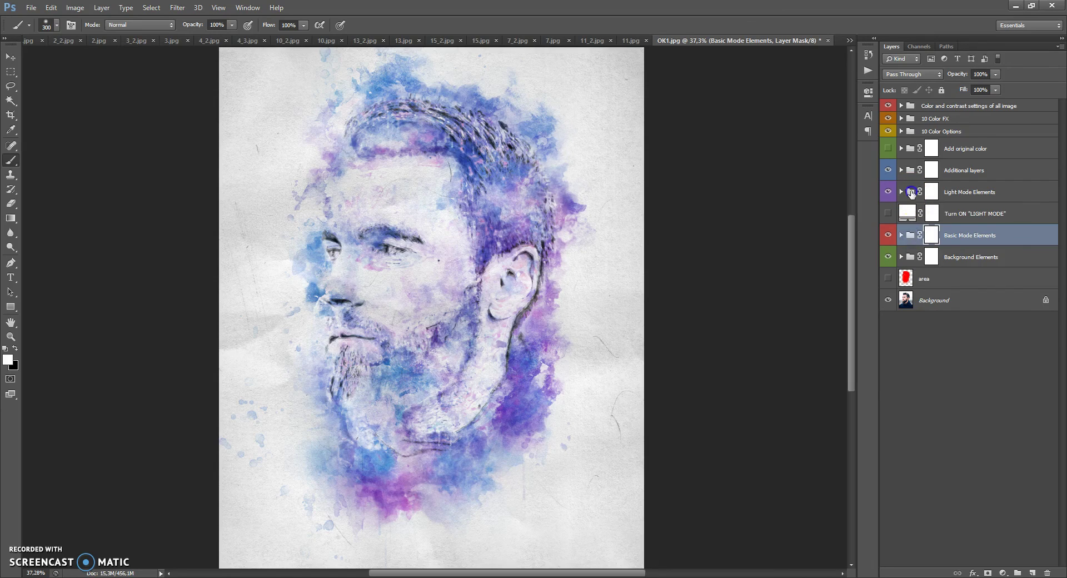
pyautogui.click(912, 194)
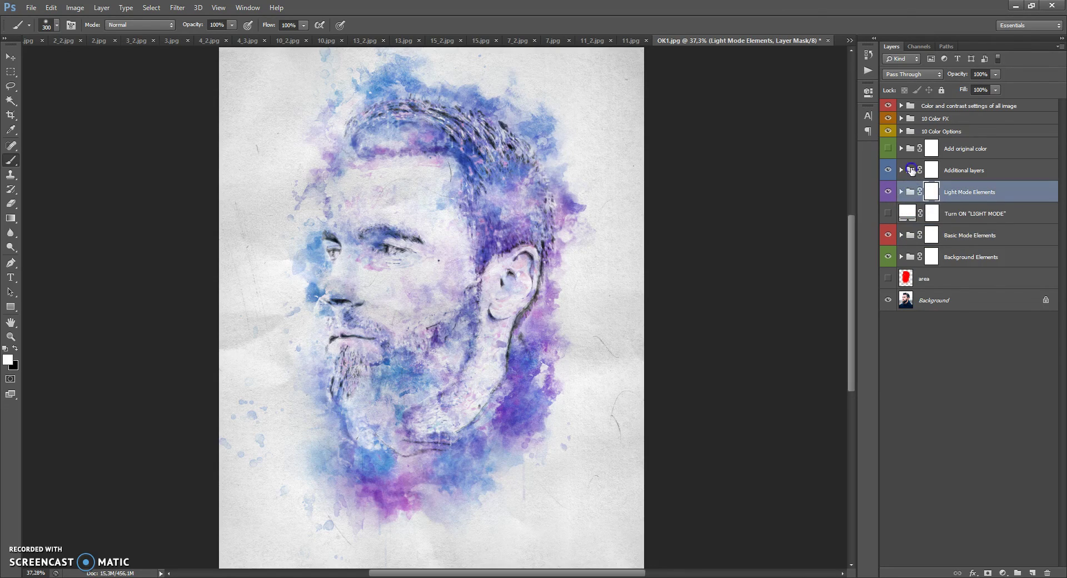
pyautogui.click(911, 171)
pyautogui.click(911, 149)
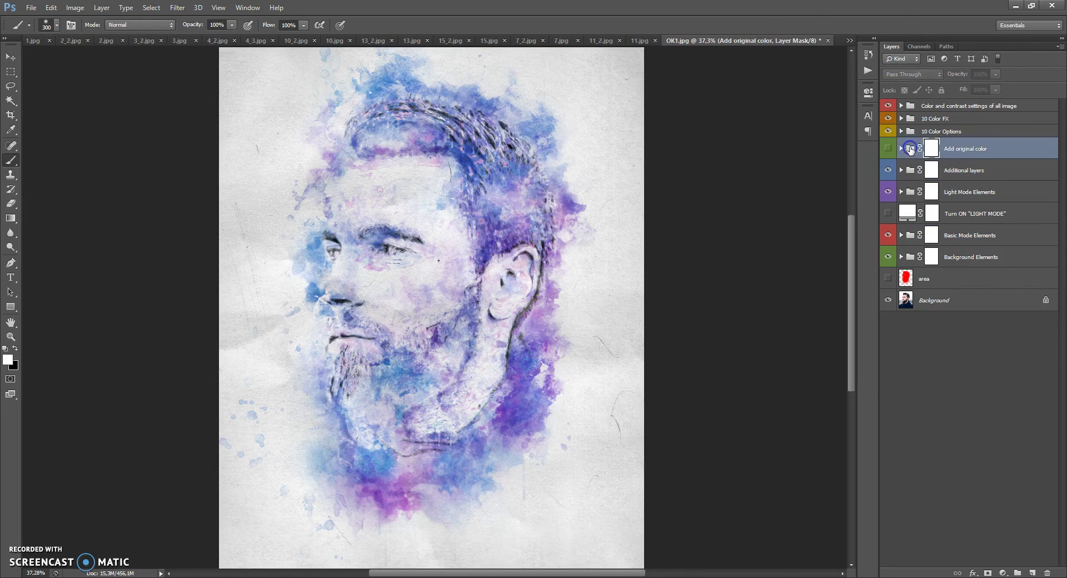
pyautogui.click(912, 132)
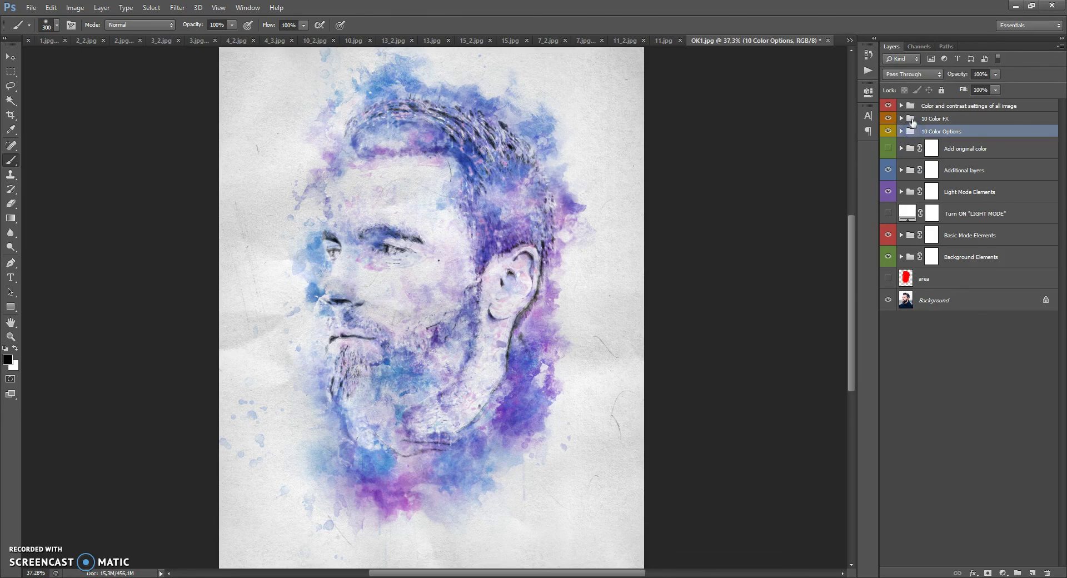
pyautogui.click(912, 119)
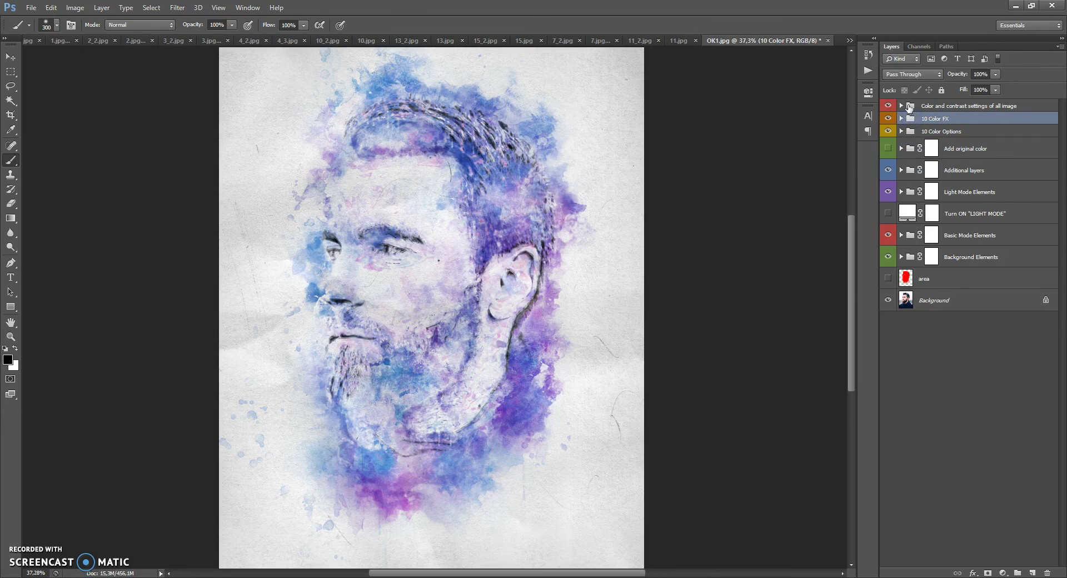
pyautogui.click(909, 107)
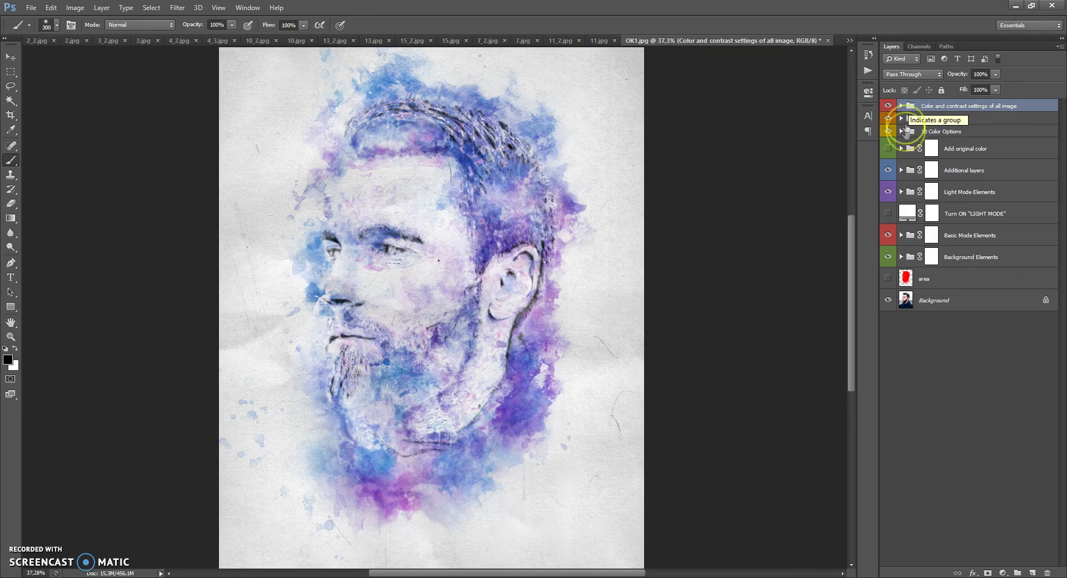
# Expand the Background Elements group to show its sublayers.
pyautogui.click(909, 257)
pyautogui.press('x')
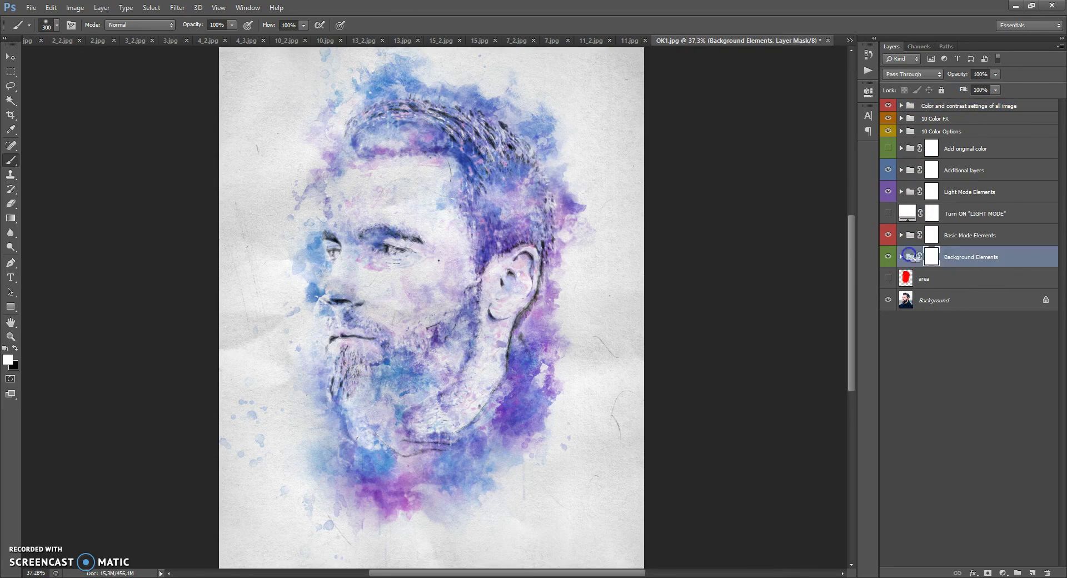
pyautogui.click(902, 257)
pyautogui.click(910, 259)
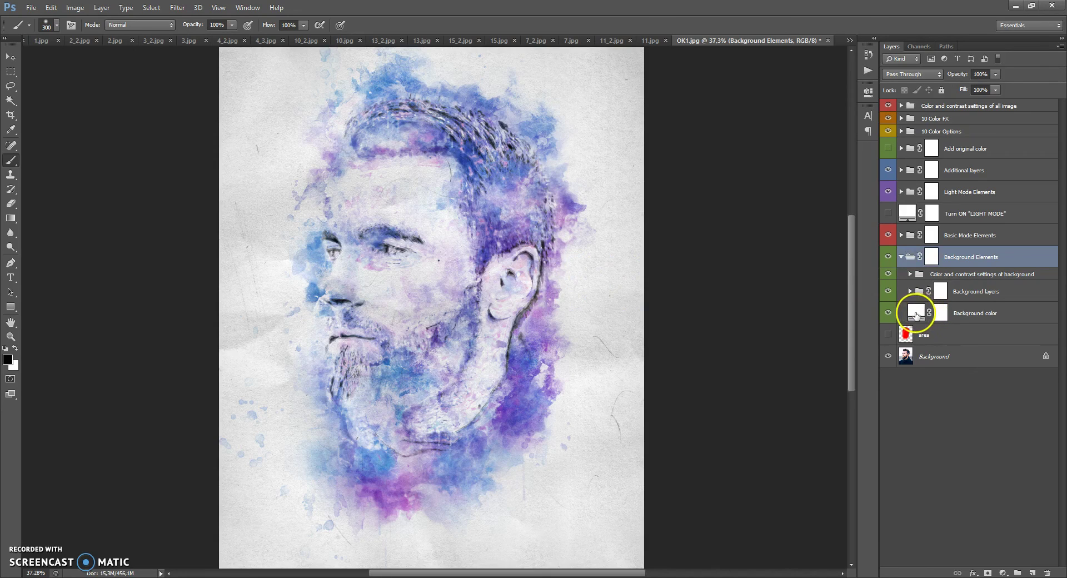
# Try a pink fill (ff60e3) on the Background color layer and cancel the colour change.
pyautogui.doubleClick(916, 313)
pyautogui.moveTo(659, 197); pyautogui.dragTo(745, 152)
pyautogui.moveTo(801, 189)
pyautogui.mouseDown()
pyautogui.moveTo(800, 294)
pyautogui.moveTo(806, 187)
pyautogui.mouseUp()
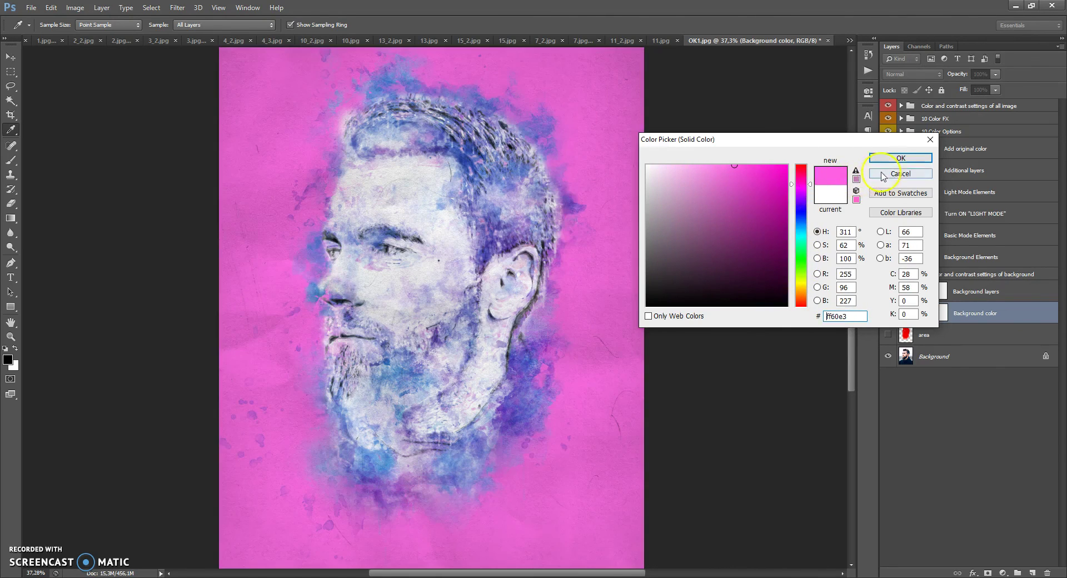
pyautogui.click(880, 174)
# Expand the Background layers group, toggle its visibility off and on, and examine the layers it contains.
pyautogui.click(911, 292)
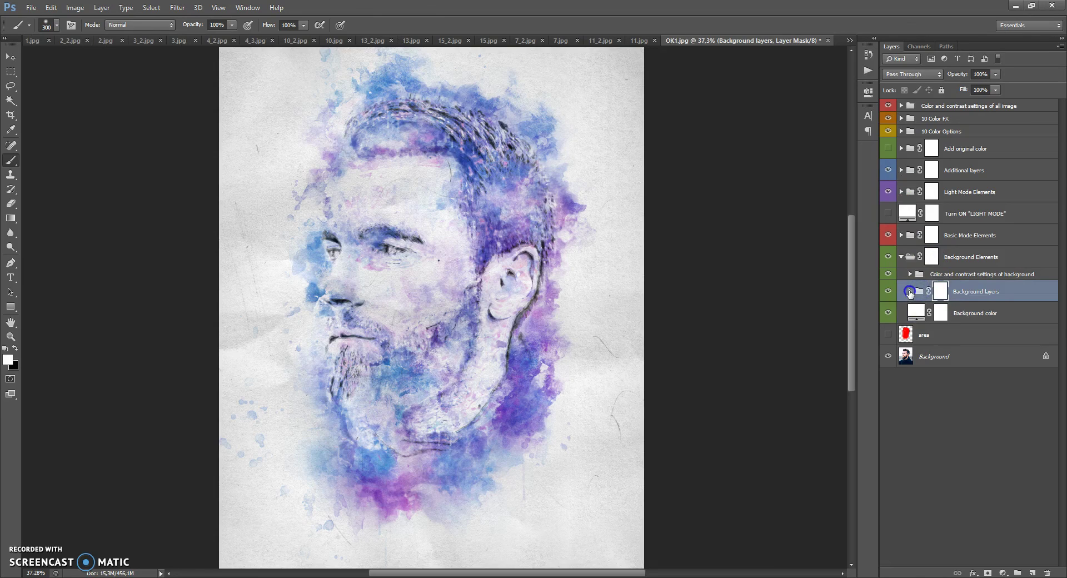
pyautogui.click(910, 291)
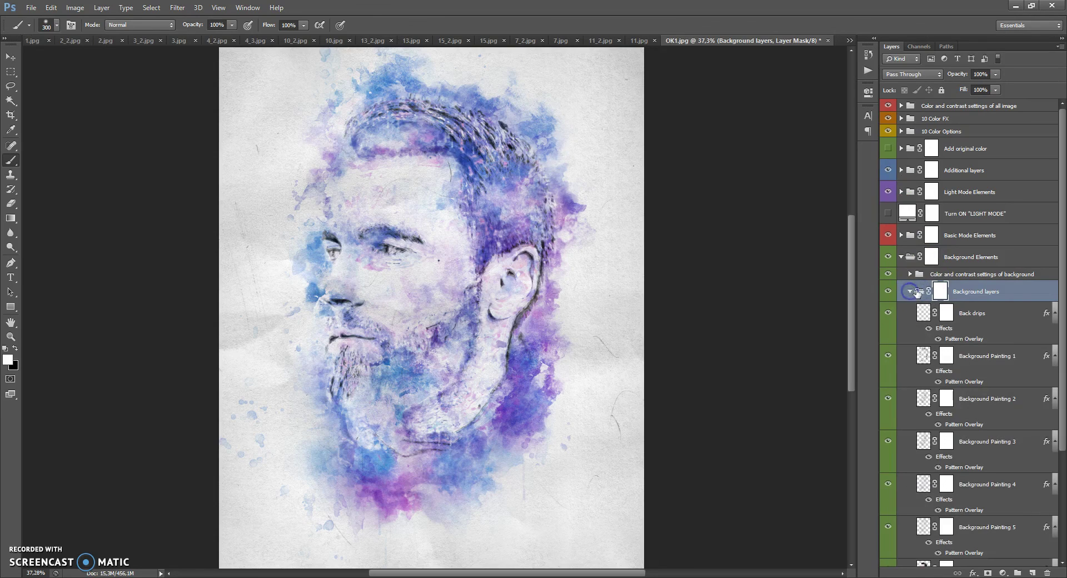
pyautogui.click(889, 293)
pyautogui.click(889, 292)
pyautogui.scroll(-1, 912, 300)
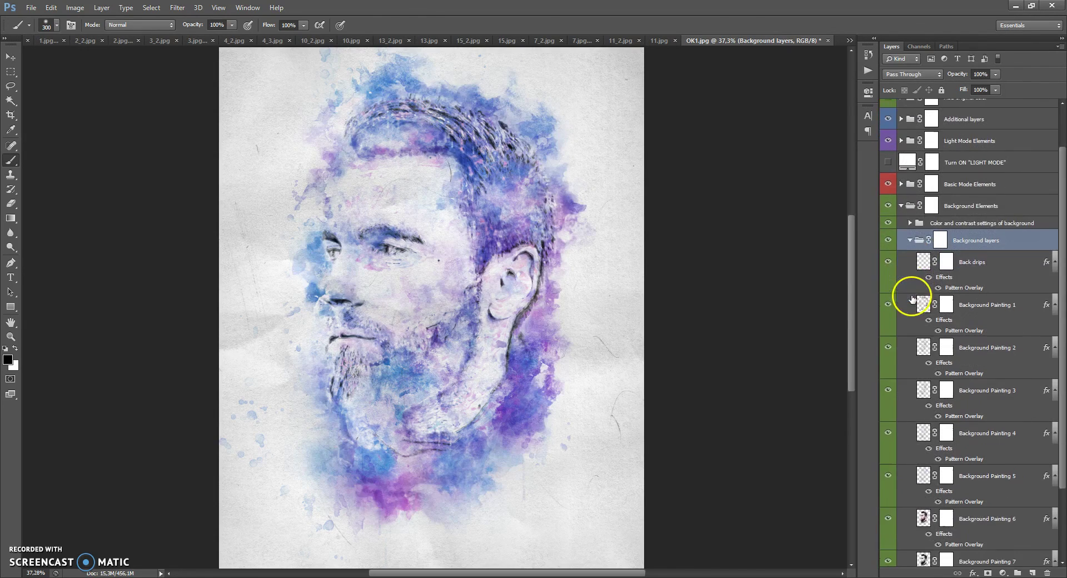
pyautogui.scroll(-1, 912, 300)
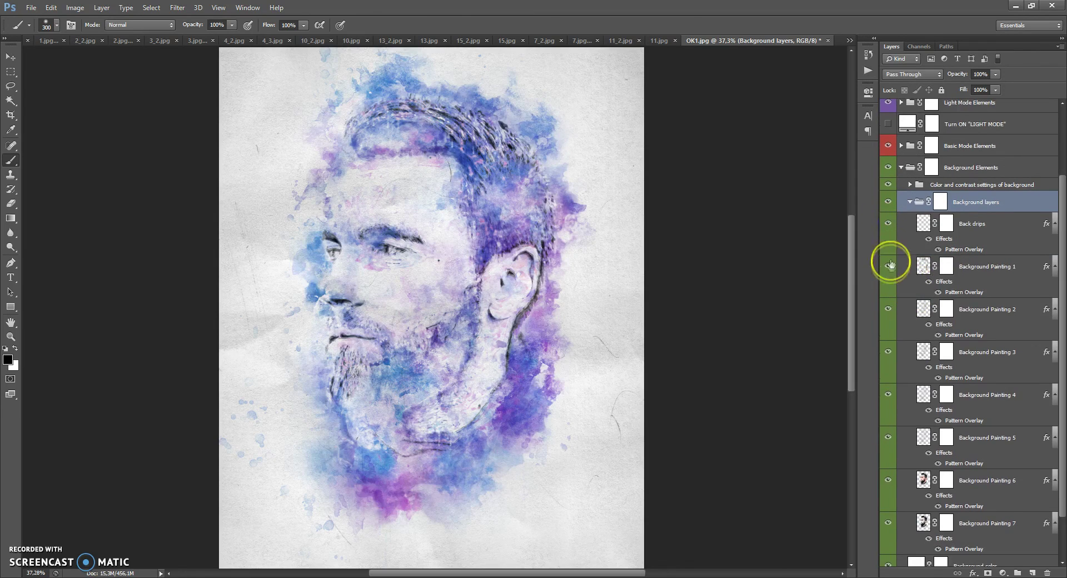
# Toggle the visibility of individual Background Painting layers, including 1, 3, 4, 5 and 6, to compare their effect on the background.
pyautogui.click(890, 266)
pyautogui.click(889, 265)
pyautogui.click(888, 351)
pyautogui.click(888, 395)
pyautogui.click(887, 436)
pyautogui.click(887, 438)
pyautogui.click(888, 479)
pyautogui.click(888, 480)
pyautogui.click(931, 282)
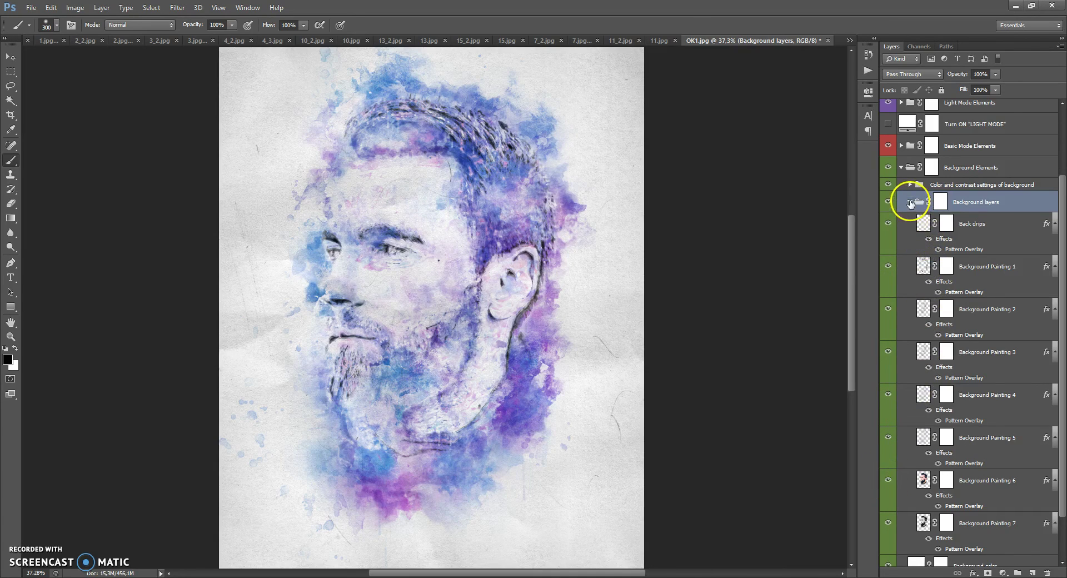
pyautogui.click(910, 202)
pyautogui.click(911, 293)
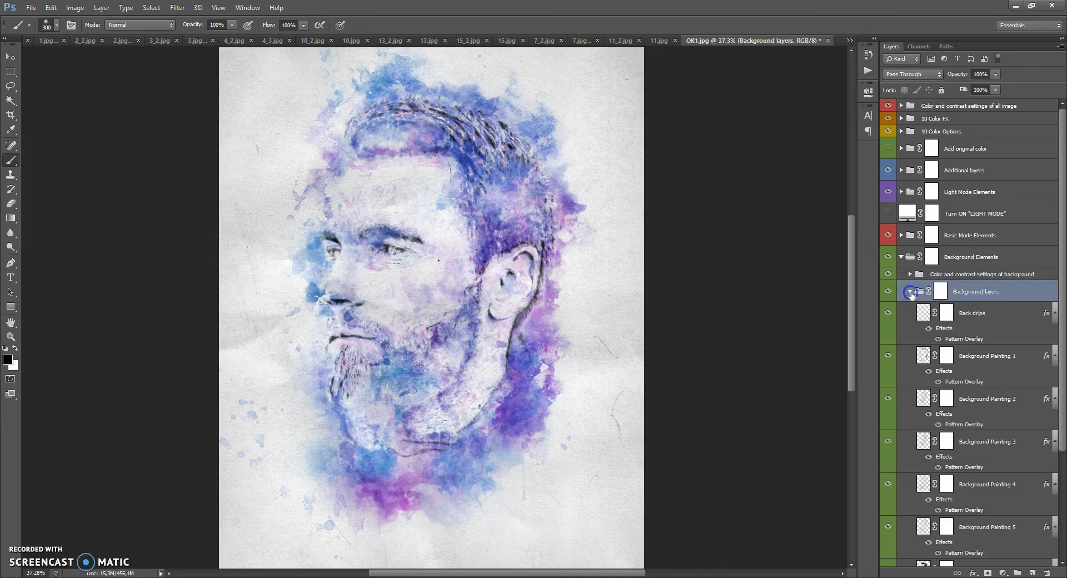
# Paint with black on the Background layers group mask to hide the background watercolor around the top and back of the head.
pyautogui.click(940, 290)
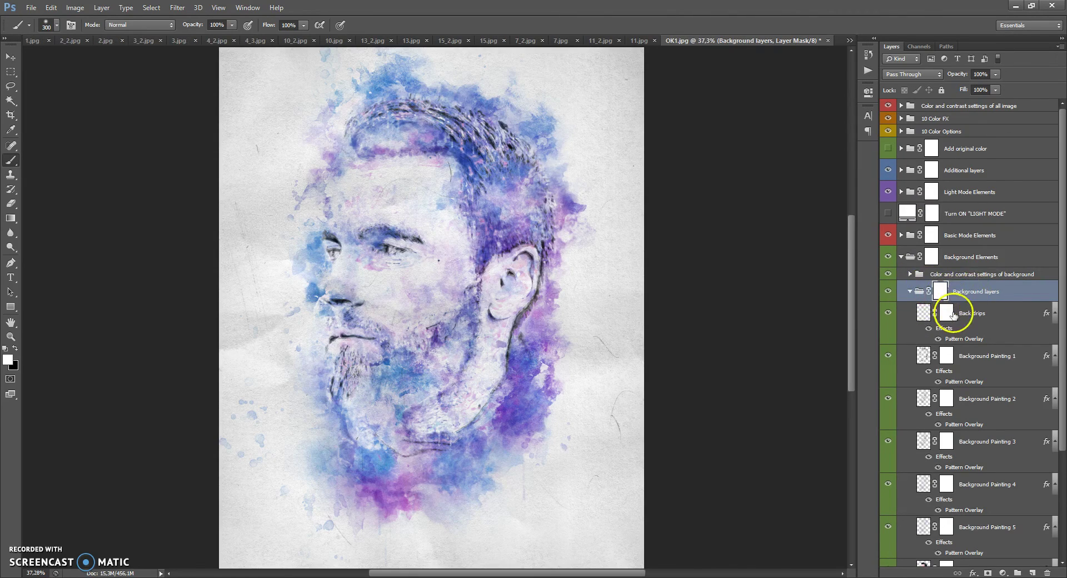
pyautogui.click(947, 314)
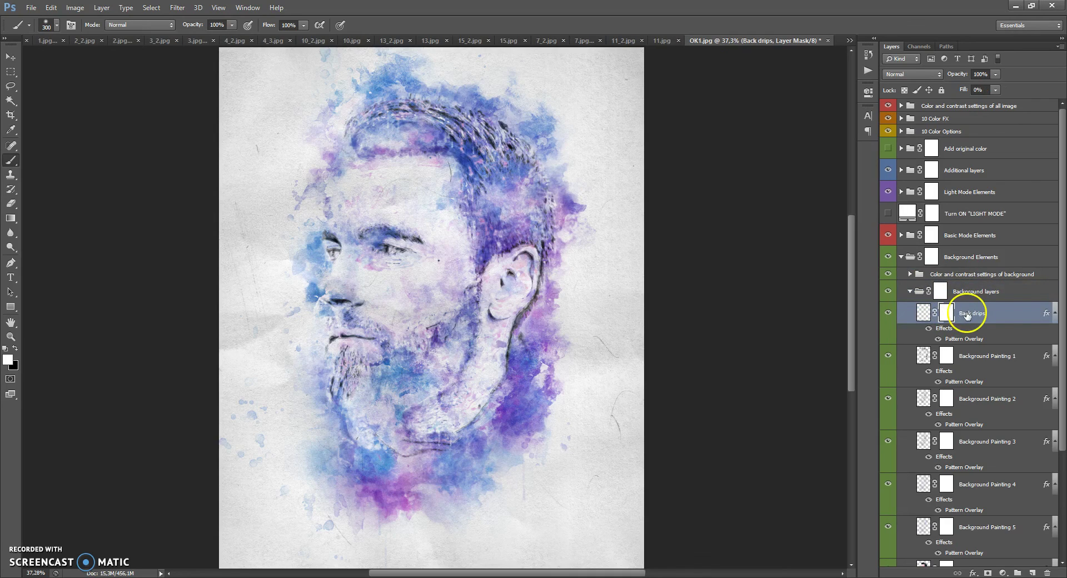
pyautogui.click(941, 291)
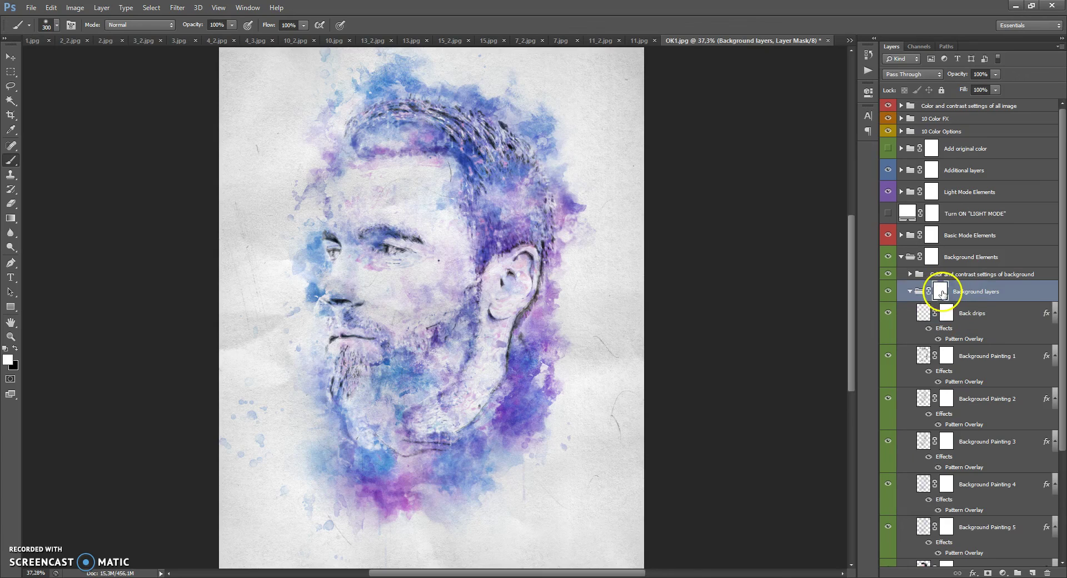
pyautogui.moveTo(14, 163)
pyautogui.mouseDown()
pyautogui.moveTo(31, 275)
pyautogui.moveTo(18, 347)
pyautogui.mouseUp()
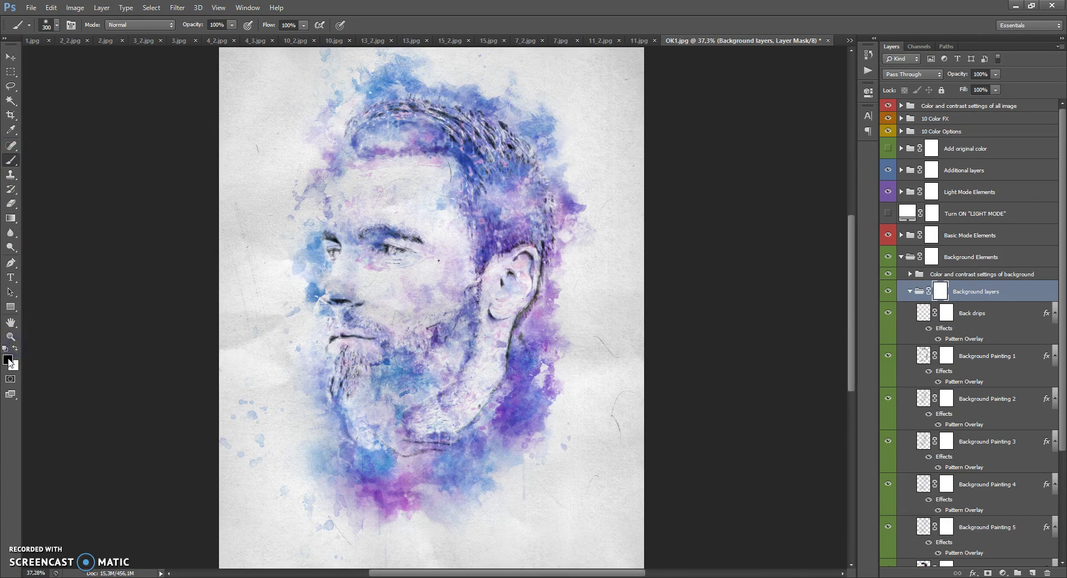
pyautogui.moveTo(438, 155)
pyautogui.mouseDown()
pyautogui.moveTo(485, 170)
pyautogui.moveTo(560, 123)
pyautogui.moveTo(544, 153)
pyautogui.moveTo(531, 105)
pyautogui.moveTo(492, 115)
pyautogui.moveTo(485, 78)
pyautogui.moveTo(448, 104)
pyautogui.moveTo(452, 81)
pyautogui.moveTo(377, 89)
pyautogui.moveTo(394, 104)
pyautogui.moveTo(378, 67)
pyautogui.moveTo(519, 102)
pyautogui.moveTo(579, 198)
pyautogui.moveTo(581, 228)
pyautogui.moveTo(565, 228)
pyautogui.moveTo(557, 257)
pyautogui.mouseUp()
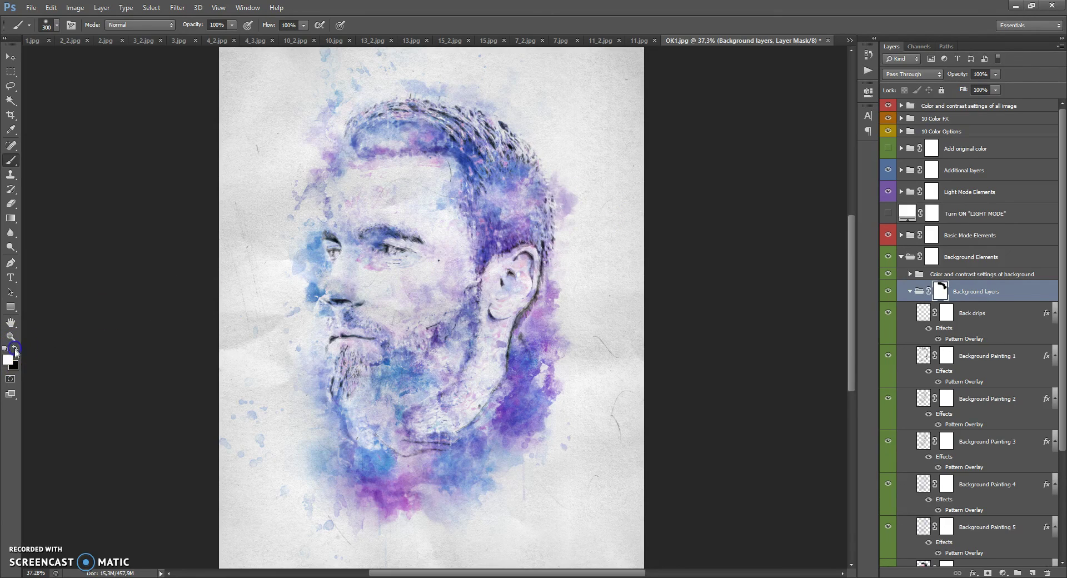
# Restore the hidden watercolor by painting white on the Background layers group mask, and collapse the group.
pyautogui.moveTo(423, 122)
pyautogui.mouseDown()
pyautogui.moveTo(407, 95)
pyautogui.moveTo(498, 118)
pyautogui.moveTo(542, 109)
pyautogui.moveTo(576, 134)
pyautogui.moveTo(593, 208)
pyautogui.moveTo(555, 162)
pyautogui.mouseUp()
pyautogui.moveTo(367, 83); pyautogui.dragTo(369, 92)
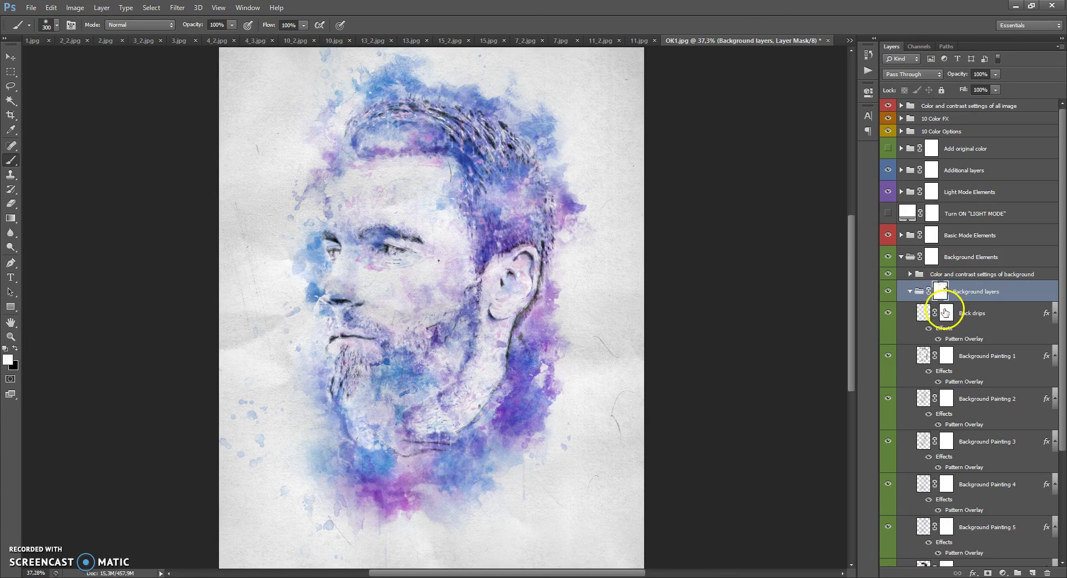
pyautogui.click(945, 311)
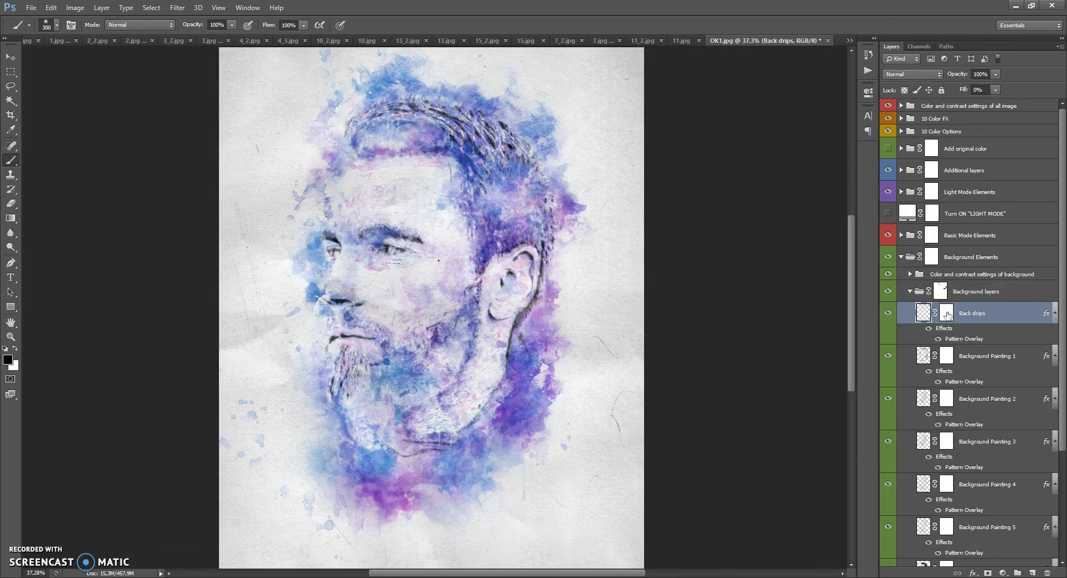
pyautogui.click(940, 290)
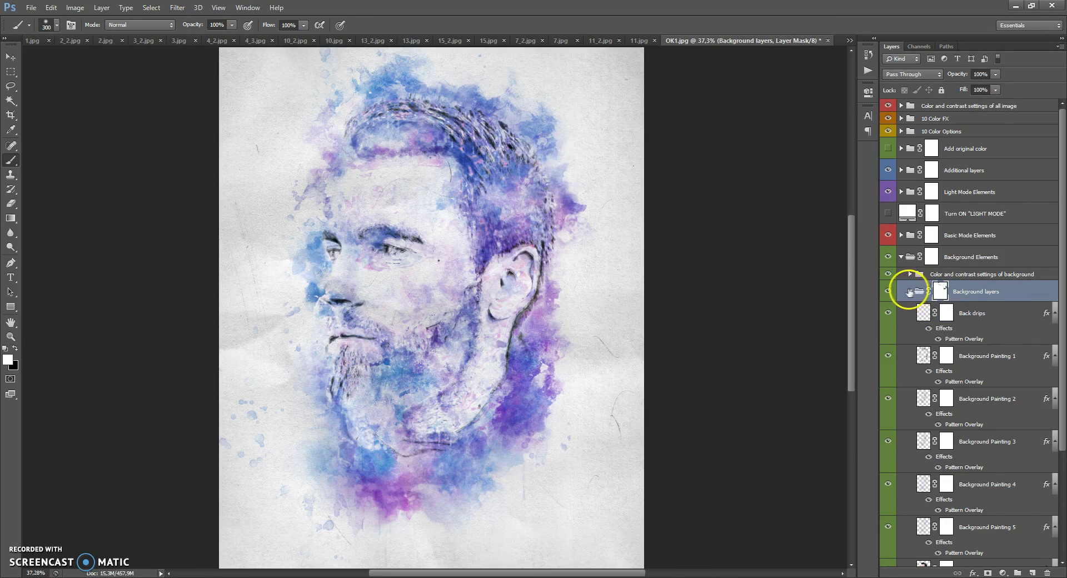
pyautogui.click(908, 291)
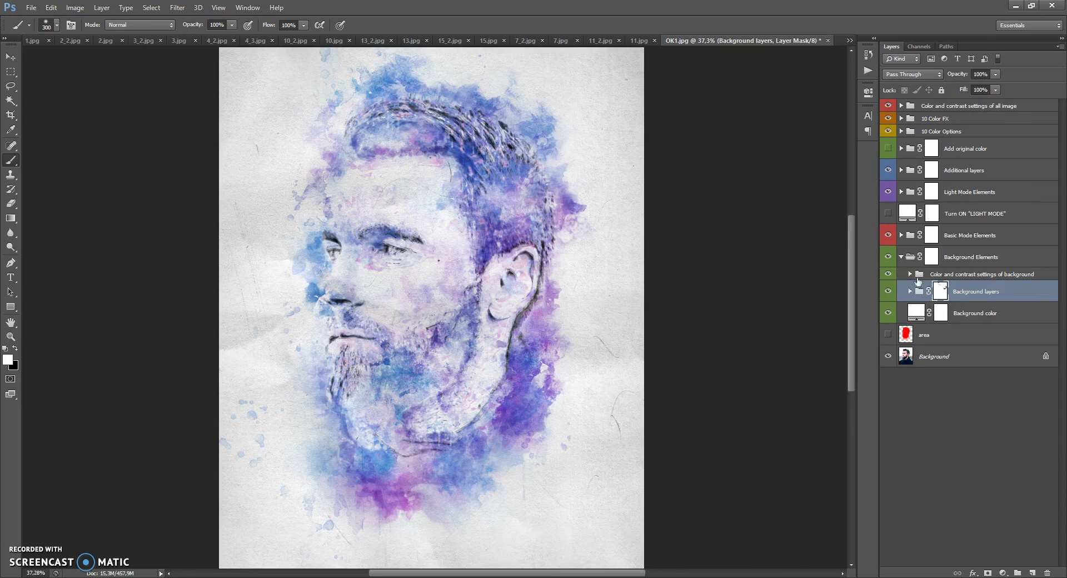
# Expand the Color and contrast settings of background group and try hue shifts in its Hue/Saturation of background adjustment.
pyautogui.click(918, 275)
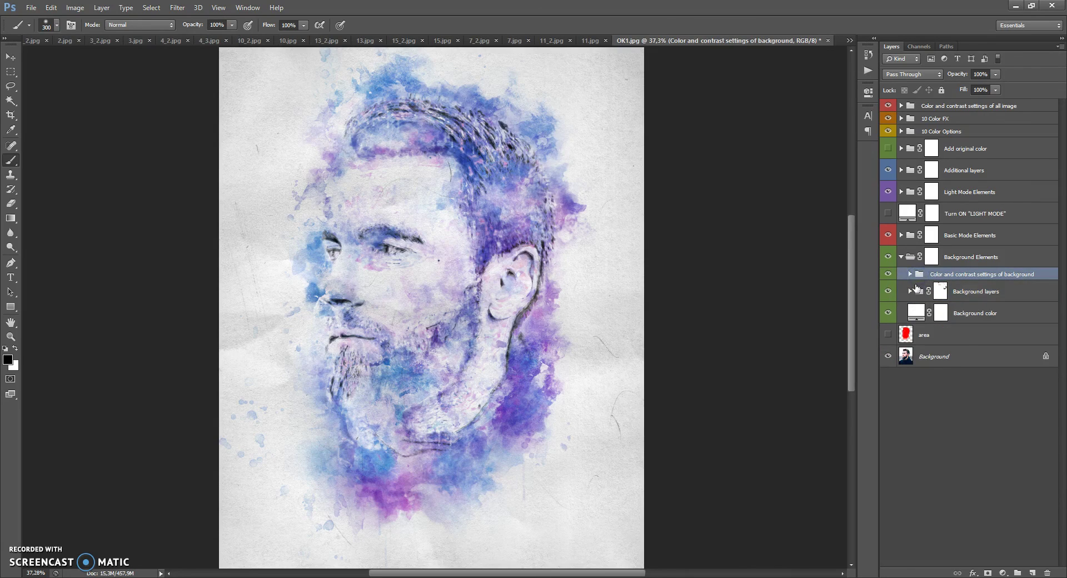
pyautogui.click(922, 275)
pyautogui.click(910, 274)
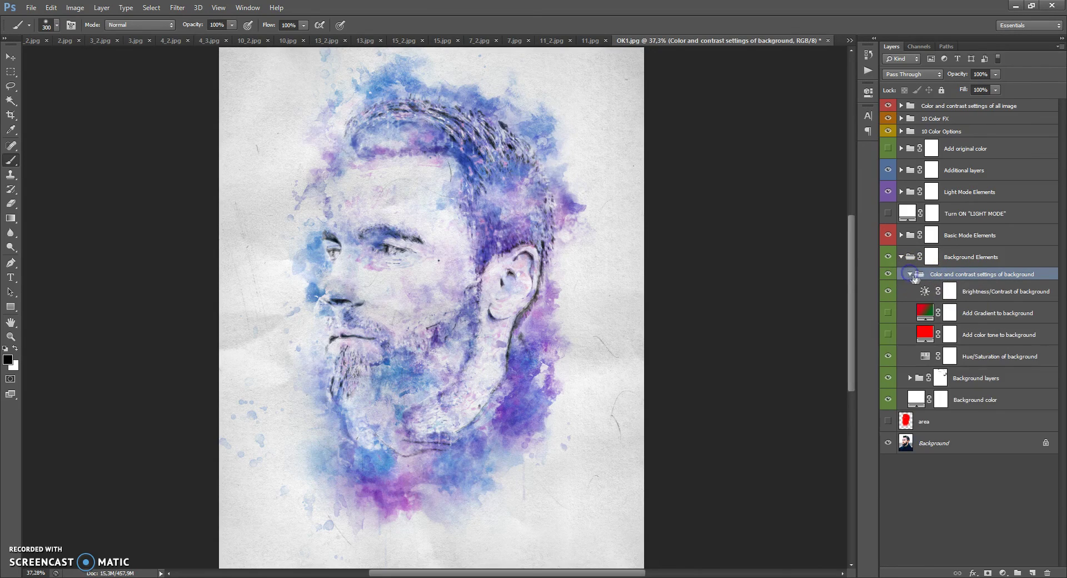
pyautogui.doubleClick(926, 356)
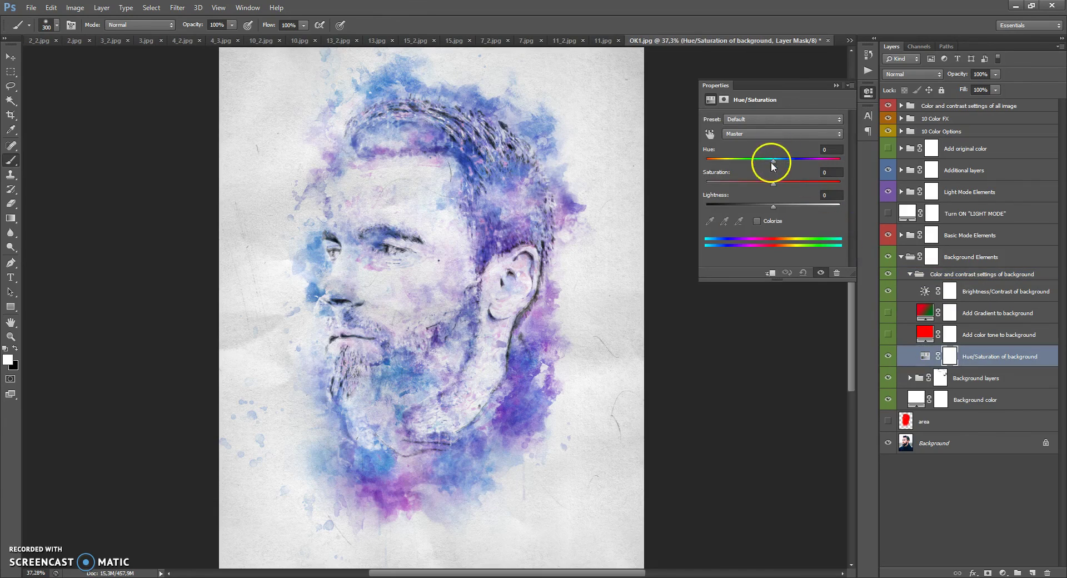
pyautogui.moveTo(790, 163); pyautogui.dragTo(815, 150)
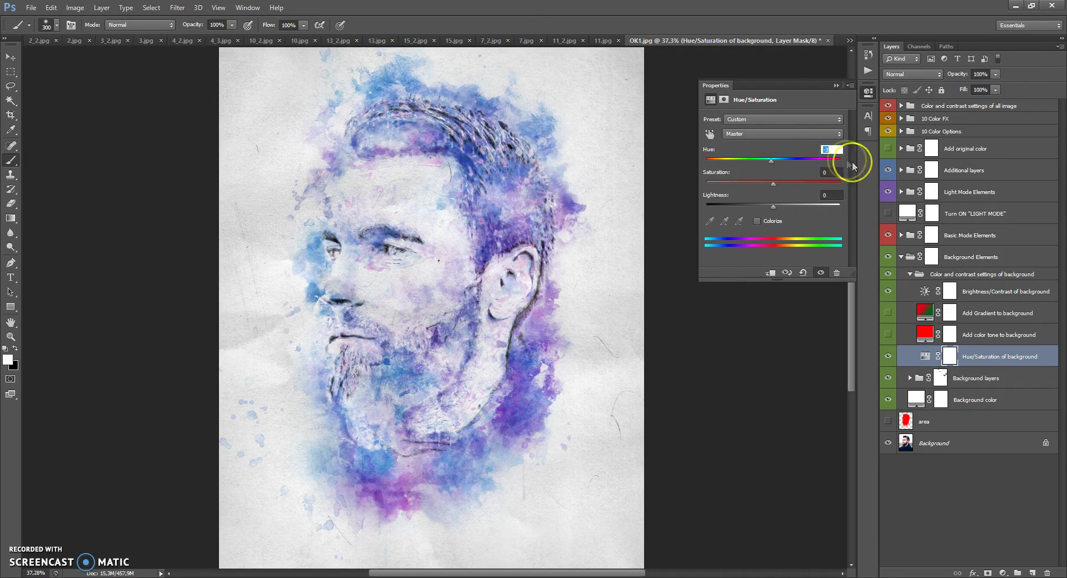
pyautogui.click(835, 85)
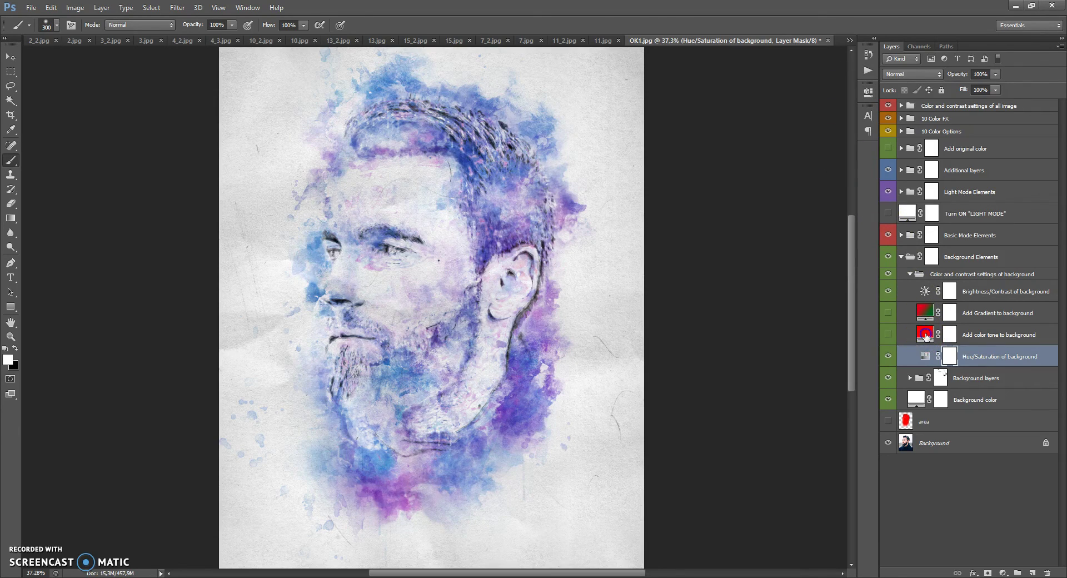
# Show the Add color tone to background layer, try other hues for its fill, cancel the colour change and hide the layer.
pyautogui.click(904, 341)
pyautogui.click(887, 336)
pyautogui.doubleClick(925, 334)
pyautogui.moveTo(808, 208); pyautogui.dragTo(801, 299)
pyautogui.click(900, 174)
pyautogui.click(888, 335)
# Show the Add Gradient to background layer and view its gradient fill settings.
pyautogui.click(922, 310)
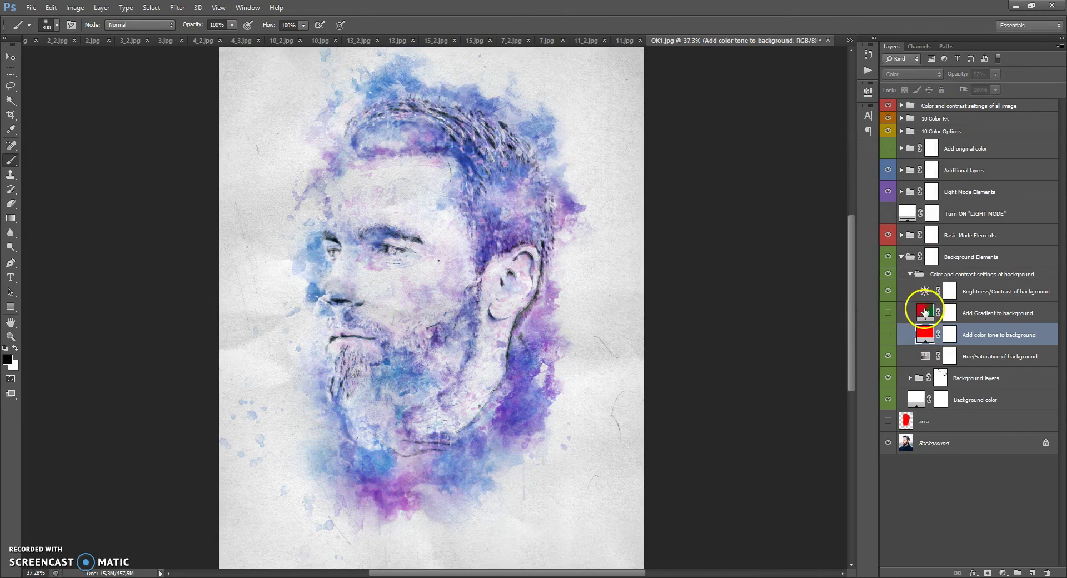
pyautogui.click(888, 313)
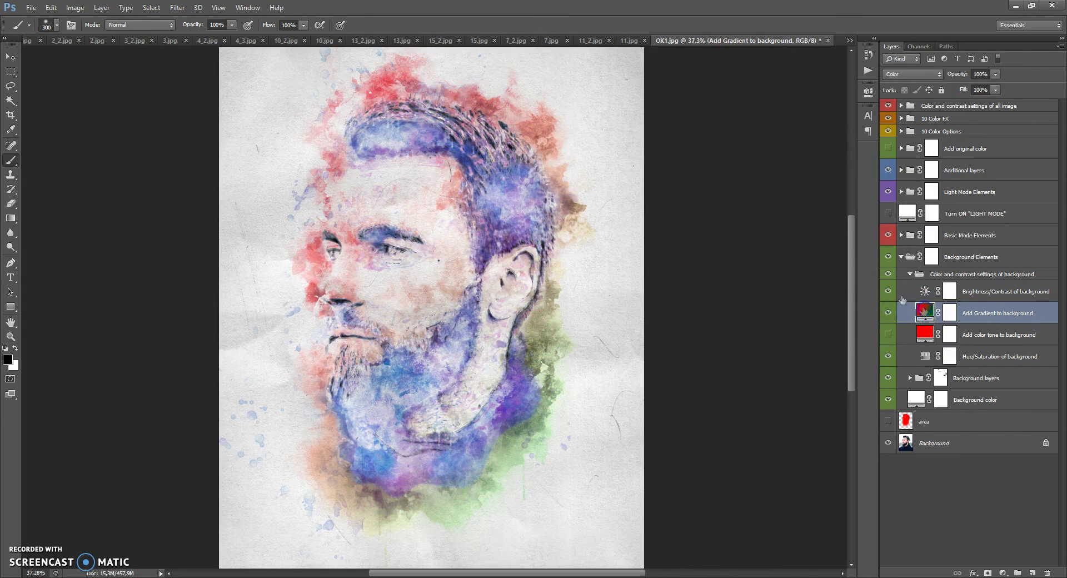
pyautogui.doubleClick(924, 310)
pyautogui.moveTo(584, 166); pyautogui.dragTo(756, 173)
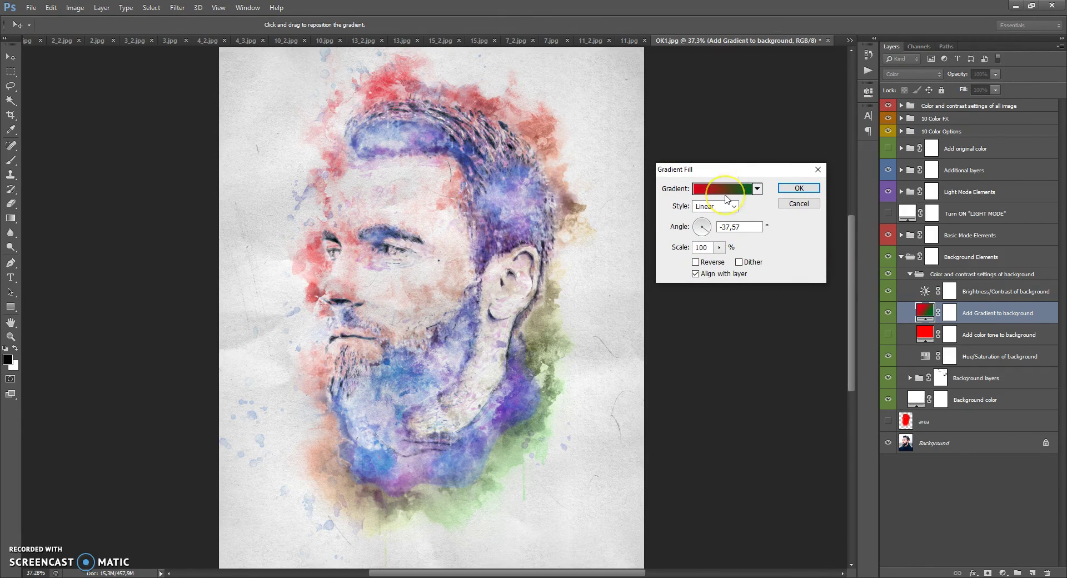
pyautogui.click(799, 203)
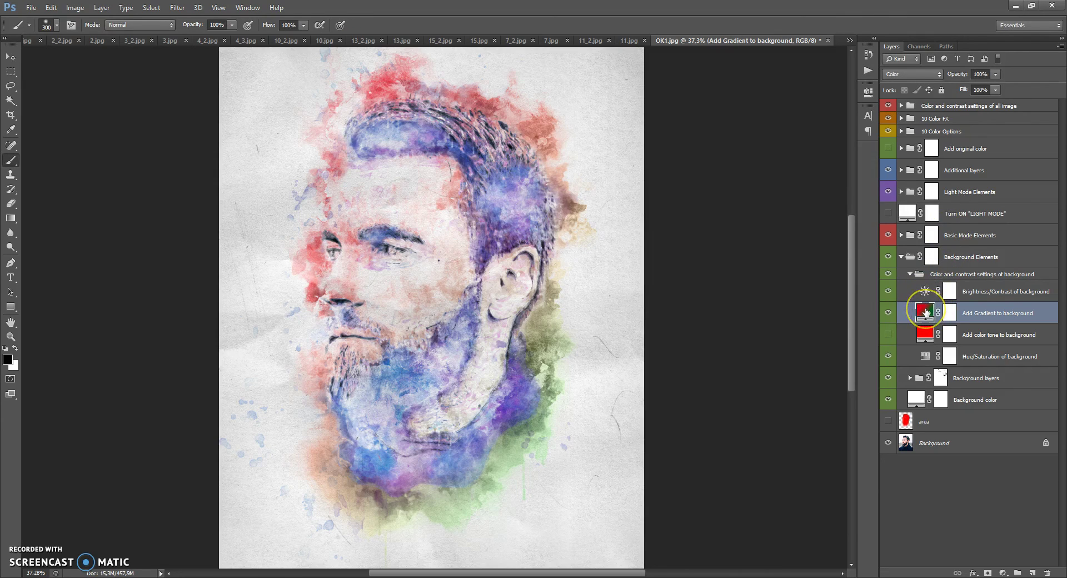
# Edit the Add Gradient to background fill and set the gradient's starting colour stop to cyan.
pyautogui.doubleClick(924, 310)
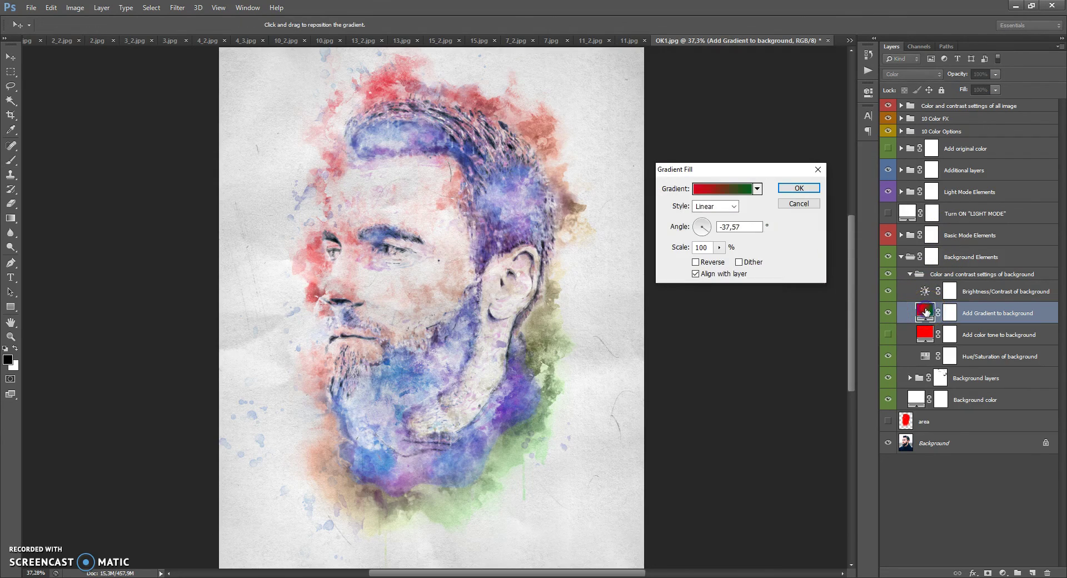
pyautogui.click(719, 192)
pyautogui.moveTo(521, 108); pyautogui.dragTo(774, 157)
pyautogui.doubleClick(682, 346)
pyautogui.moveTo(800, 189); pyautogui.dragTo(799, 231)
pyautogui.moveTo(798, 270); pyautogui.dragTo(803, 206)
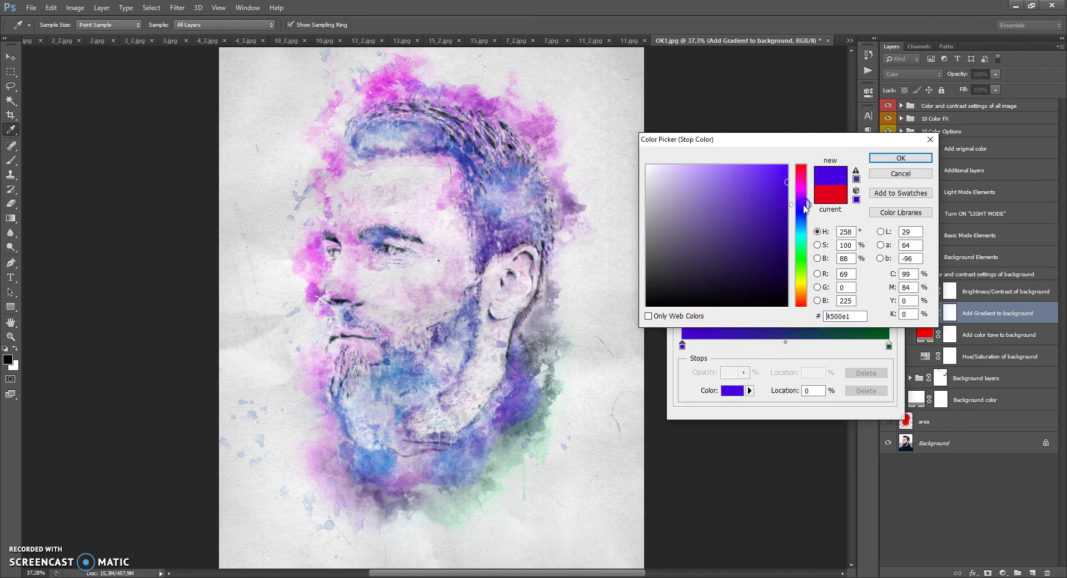
pyautogui.click(802, 238)
pyautogui.click(891, 160)
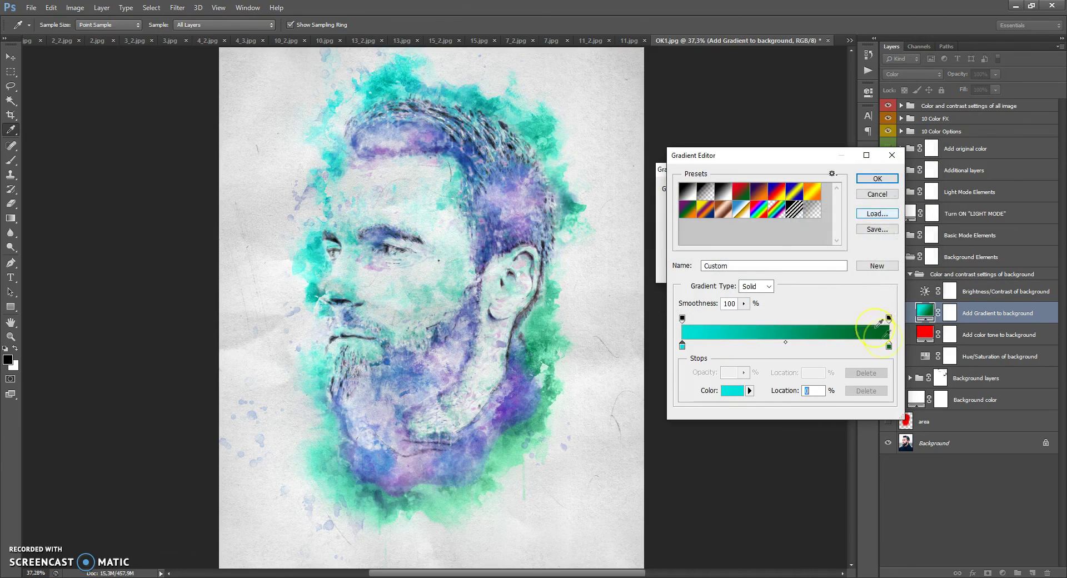
# Set the gradient's end colour stop to dark red (600700) and accept the edited gradient.
pyautogui.click(888, 346)
pyautogui.doubleClick(888, 345)
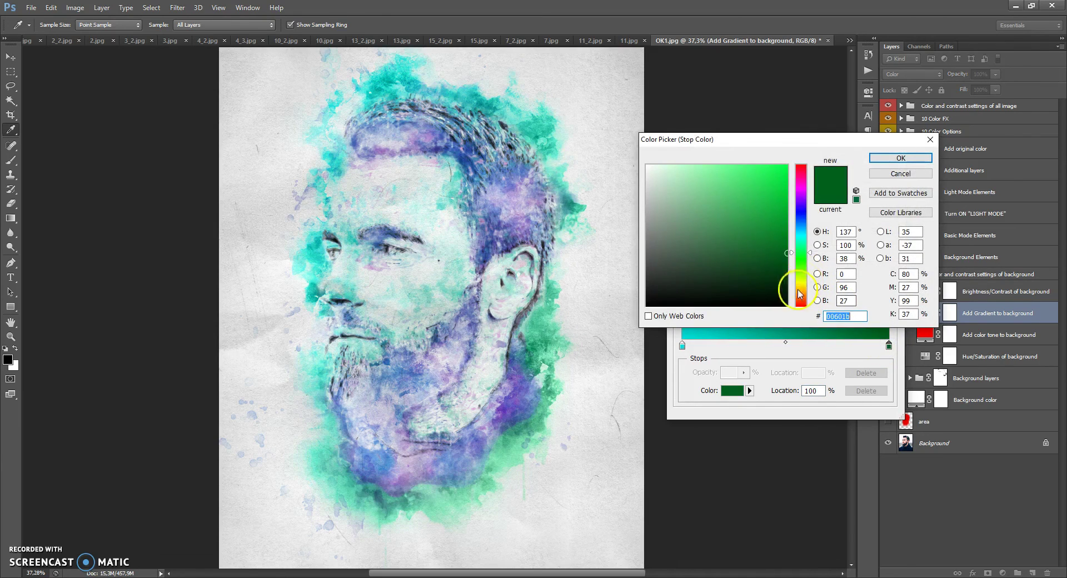
pyautogui.click(802, 290)
pyautogui.click(800, 305)
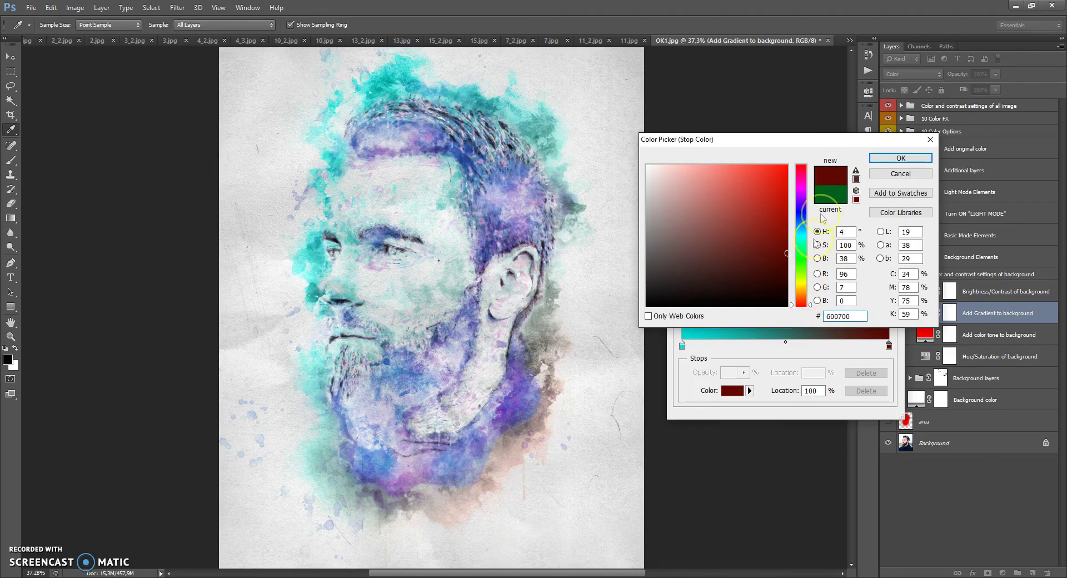
pyautogui.click(891, 159)
pyautogui.click(886, 148)
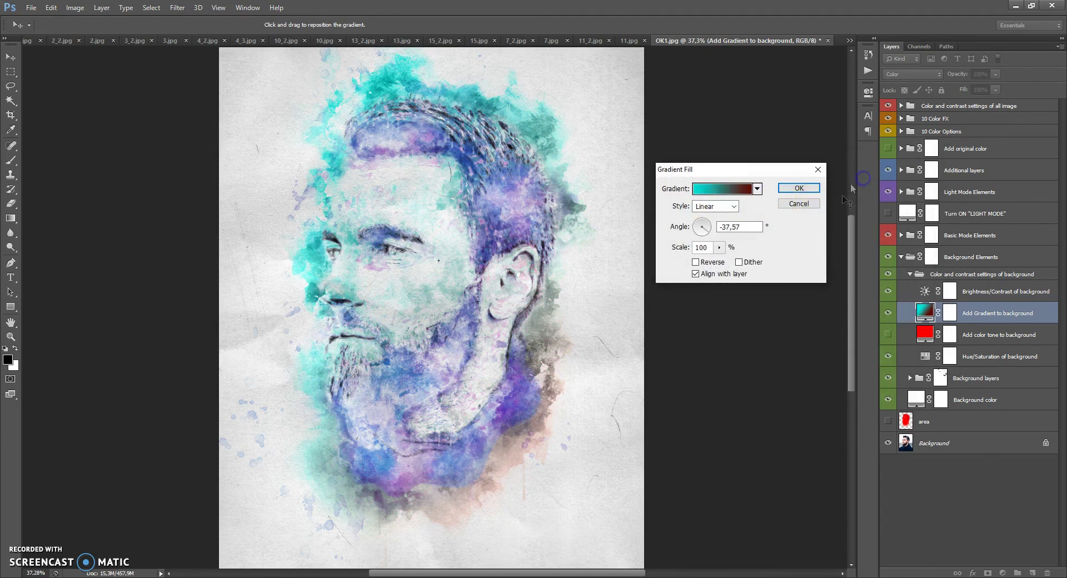
# Try repositioning the gradient with an angle of -53,13° and a scale of 31%, cancel the fill changes and hide the gradient layer.
pyautogui.moveTo(707, 169); pyautogui.dragTo(729, 239)
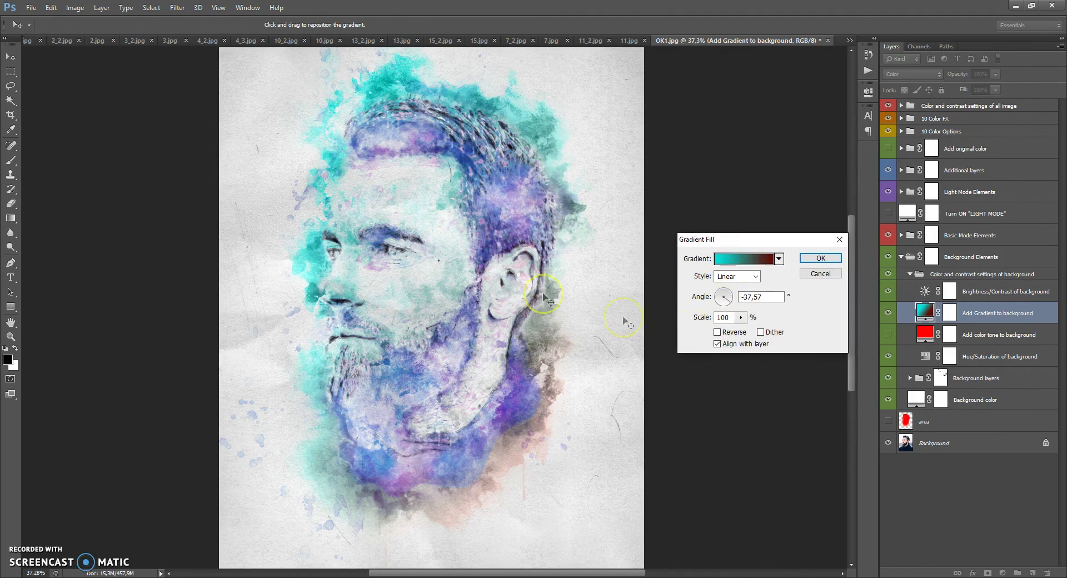
pyautogui.moveTo(361, 160); pyautogui.dragTo(481, 285)
pyautogui.moveTo(739, 287); pyautogui.dragTo(722, 307)
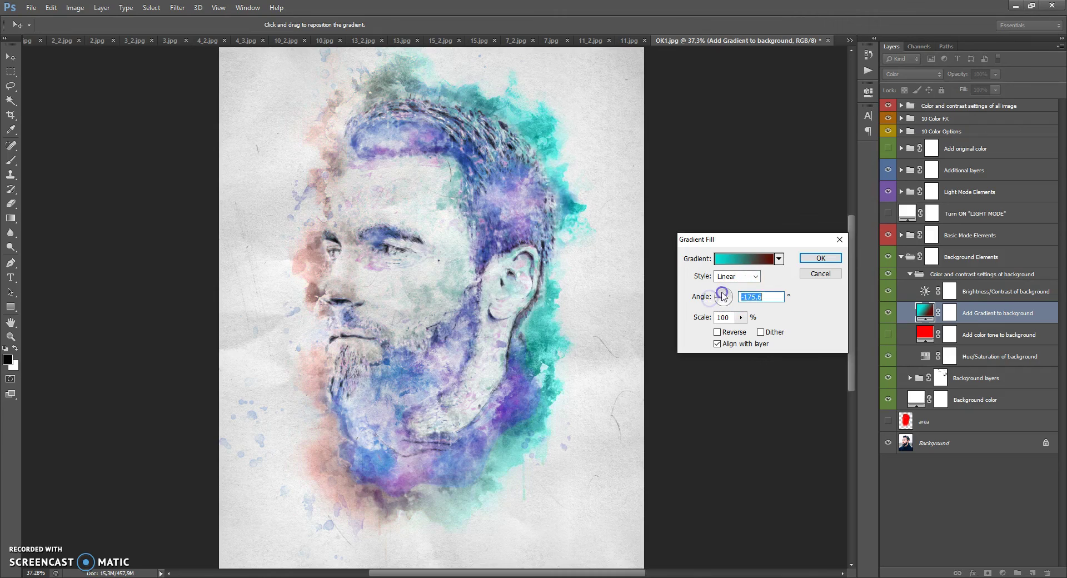
pyautogui.click(740, 317)
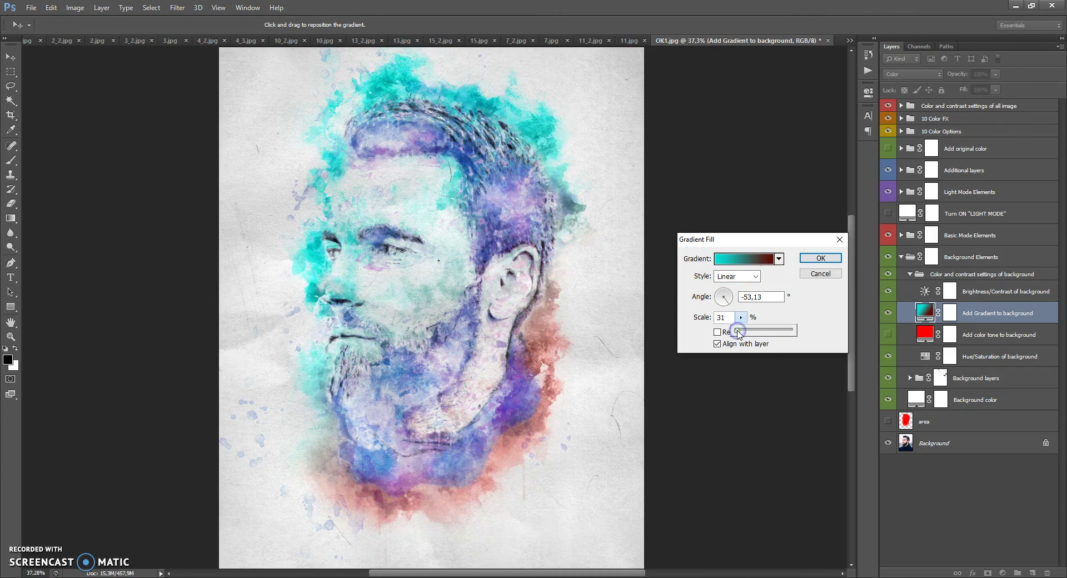
pyautogui.click(473, 314)
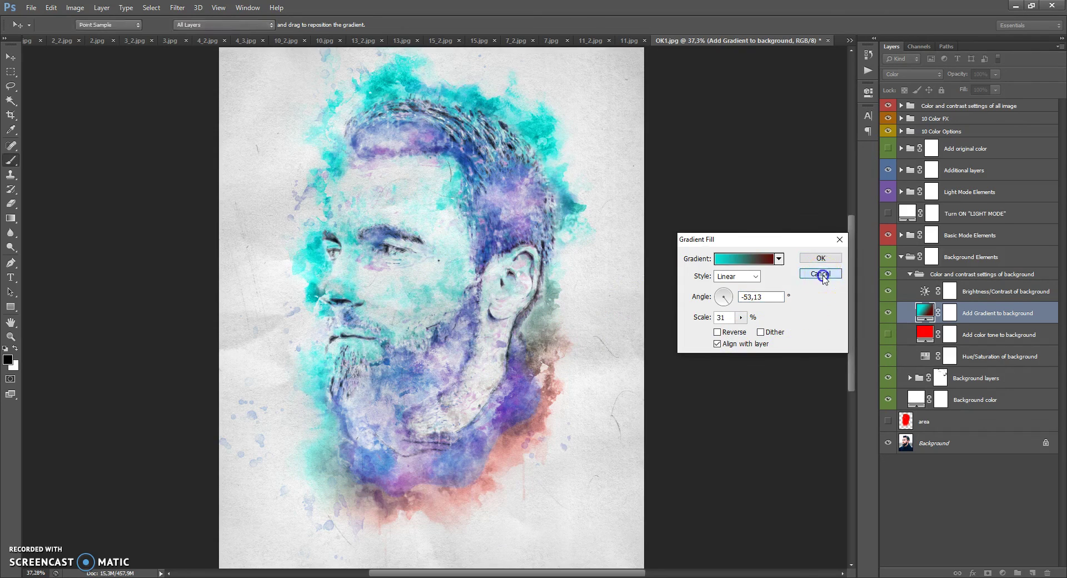
pyautogui.click(820, 258)
pyautogui.click(888, 313)
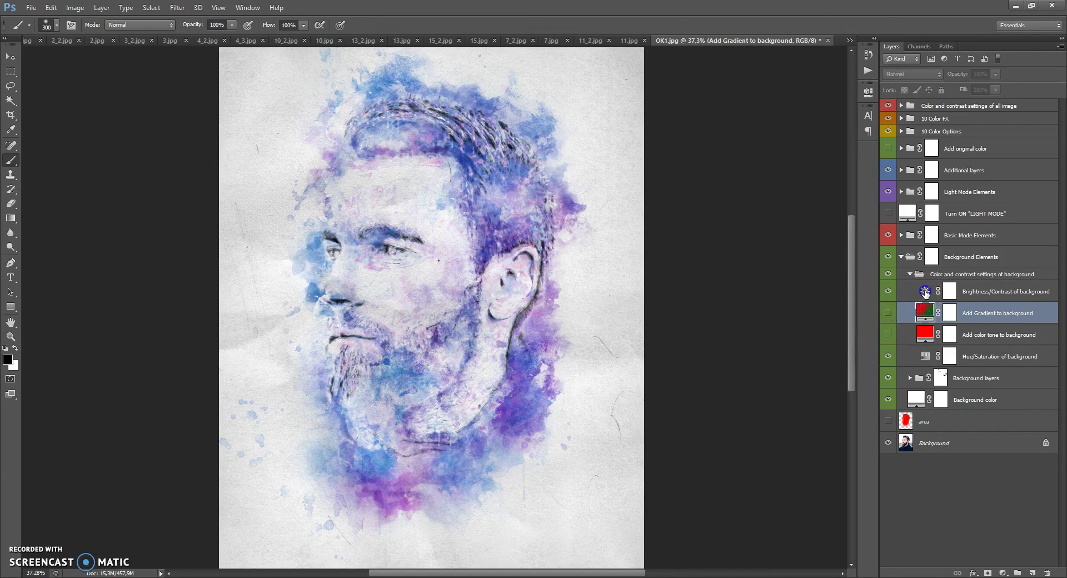
# Try brightness and contrast changes in the Brightness/Contrast of background adjustment and reset the values to 0.
pyautogui.click(925, 292)
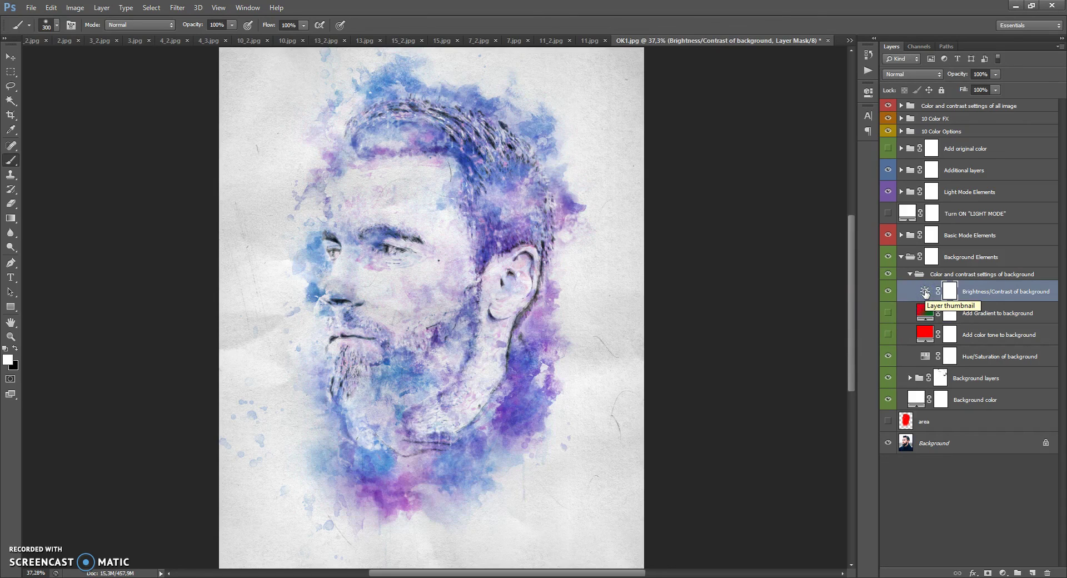
pyautogui.doubleClick(924, 290)
pyautogui.moveTo(779, 145); pyautogui.dragTo(791, 166)
pyautogui.click(827, 158)
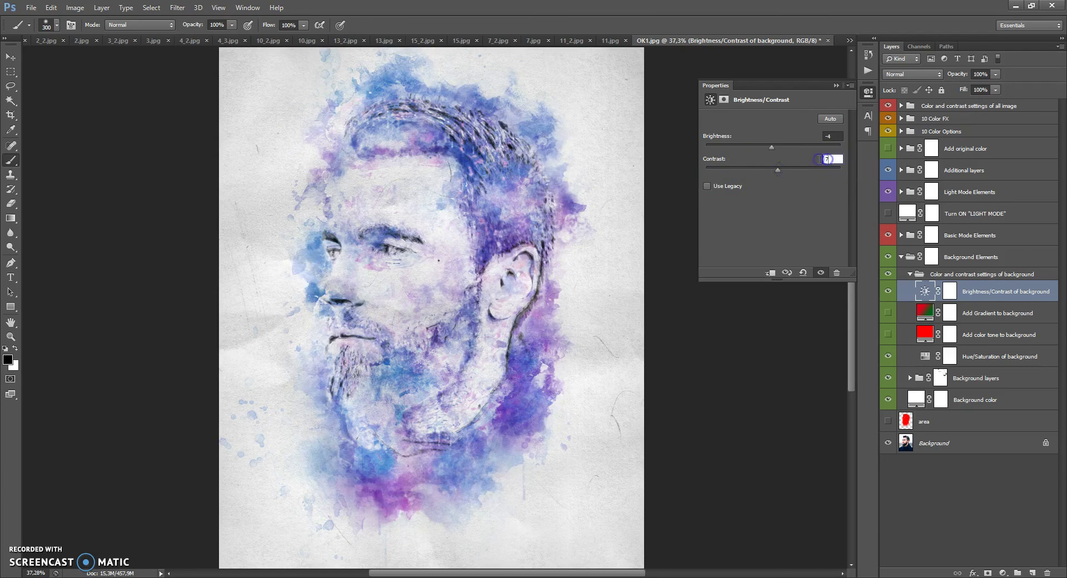
pyautogui.click(817, 135)
pyautogui.write('0')
pyautogui.click(835, 86)
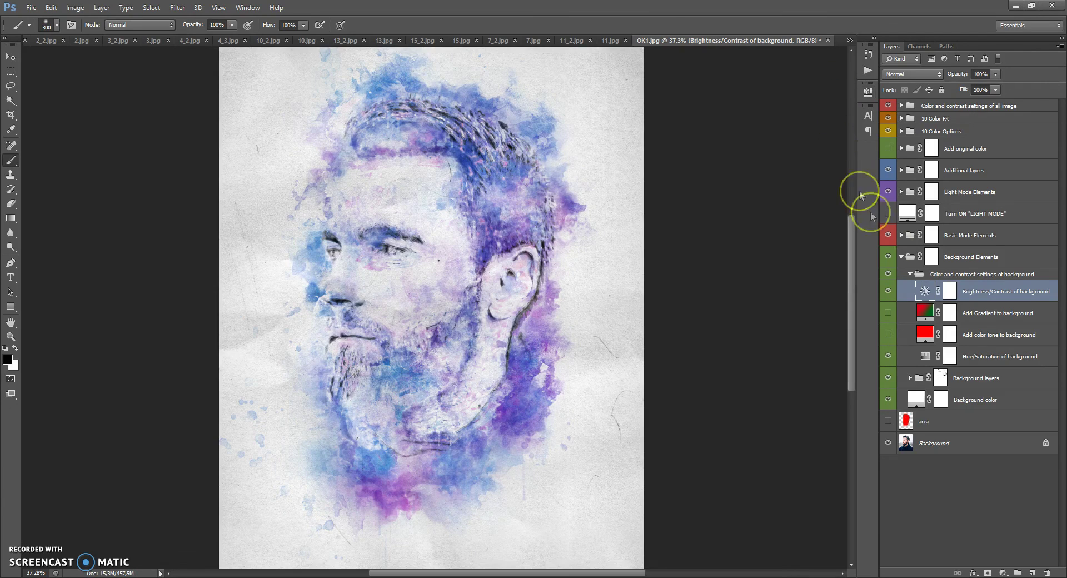
# Collapse the Color and contrast settings of background group and its parent Background Elements group.
pyautogui.click(918, 274)
pyautogui.click(910, 274)
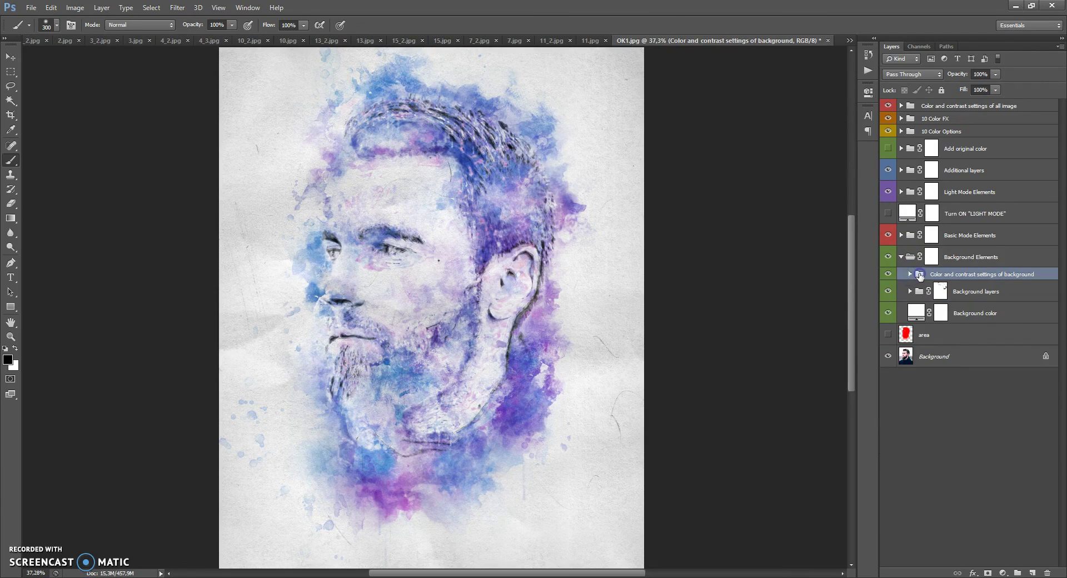
pyautogui.click(901, 257)
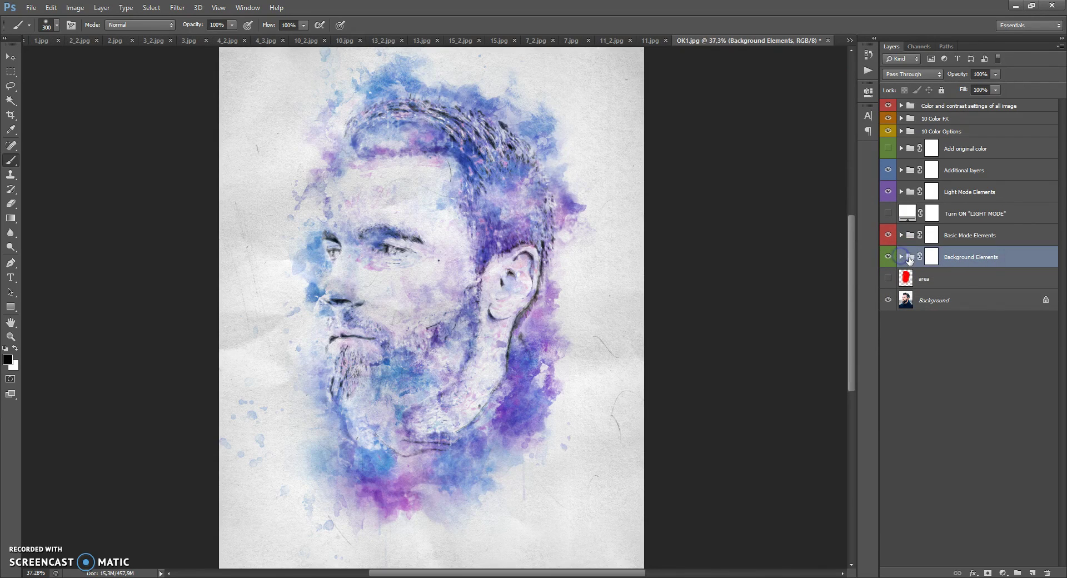
# Toggle the Background Elements group's visibility off and on to compare its effect, and expand the group again.
pyautogui.click(889, 258)
pyautogui.click(890, 258)
pyautogui.click(901, 257)
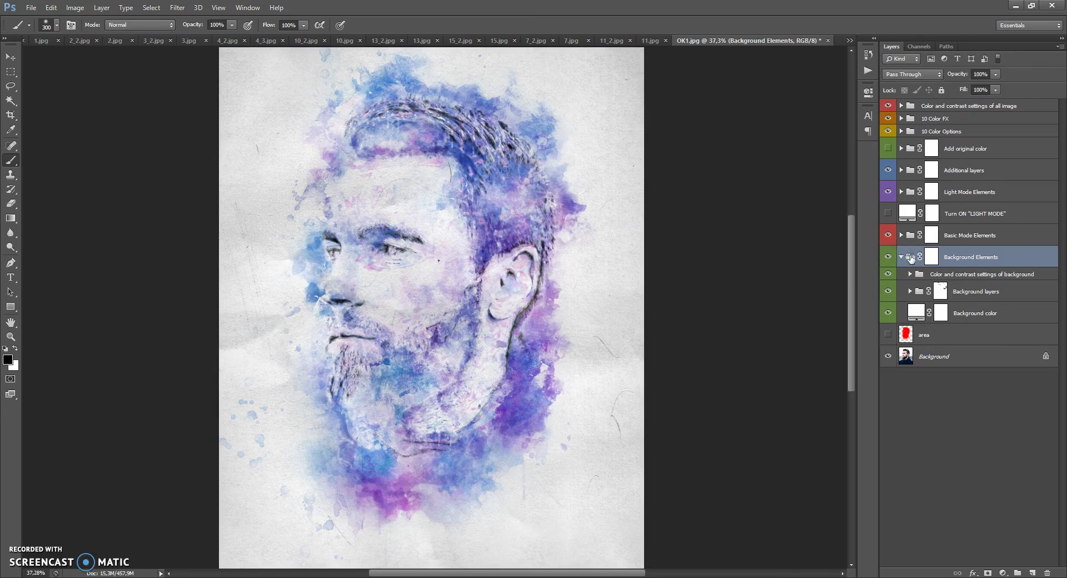
# Collapse the Background Elements group and select its layer mask.
pyautogui.click(906, 357)
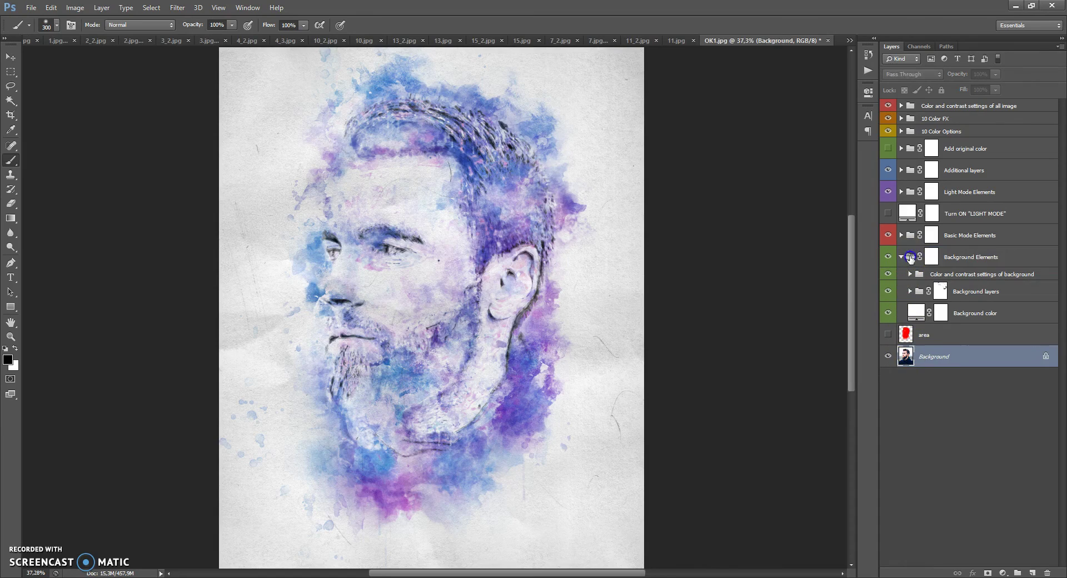
pyautogui.click(905, 260)
pyautogui.click(930, 258)
pyautogui.click(900, 260)
pyautogui.click(901, 258)
pyautogui.click(930, 258)
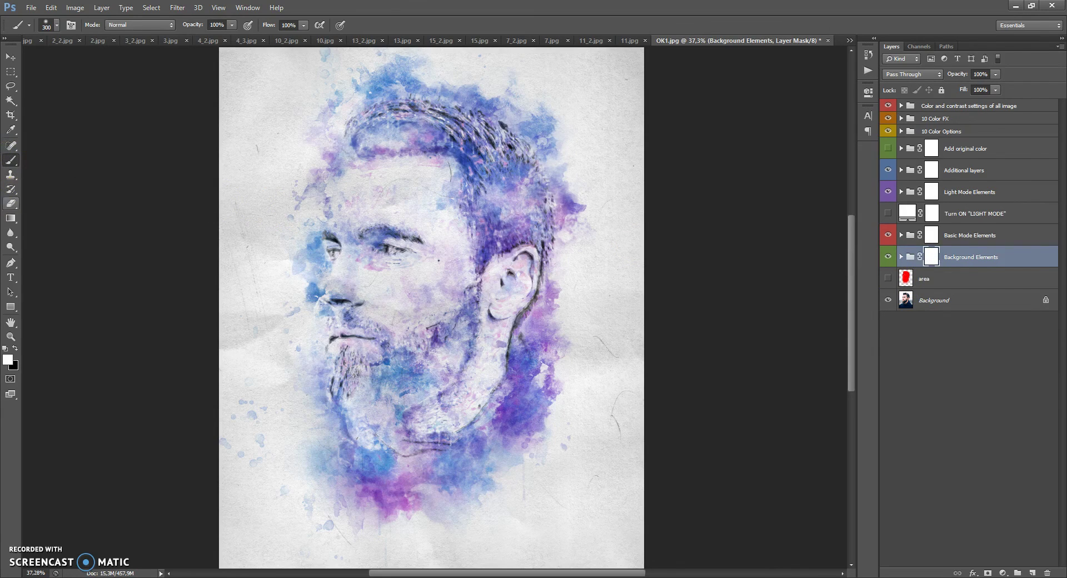
# Try hiding background areas beside the face with a 473 px black brush on the Background Elements mask, and restore them with white.
pyautogui.click(15, 348)
pyautogui.rightClick(286, 241)
pyautogui.moveTo(387, 265); pyautogui.dragTo(391, 265)
pyautogui.click(266, 183)
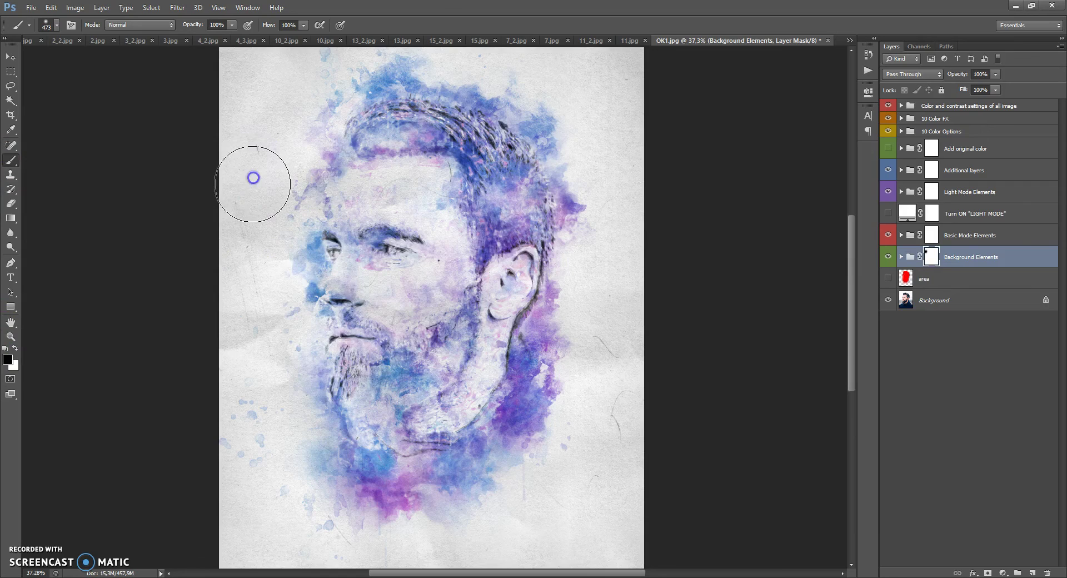
pyautogui.moveTo(258, 333)
pyautogui.mouseDown()
pyautogui.moveTo(258, 374)
pyautogui.moveTo(245, 383)
pyautogui.moveTo(257, 491)
pyautogui.moveTo(291, 543)
pyautogui.moveTo(300, 462)
pyautogui.moveTo(345, 537)
pyautogui.moveTo(452, 542)
pyautogui.moveTo(512, 521)
pyautogui.moveTo(488, 528)
pyautogui.moveTo(555, 439)
pyautogui.moveTo(608, 405)
pyautogui.moveTo(612, 451)
pyautogui.moveTo(605, 352)
pyautogui.moveTo(610, 445)
pyautogui.moveTo(586, 553)
pyautogui.moveTo(198, 553)
pyautogui.moveTo(248, 364)
pyautogui.moveTo(269, 324)
pyautogui.moveTo(255, 317)
pyautogui.moveTo(216, 362)
pyautogui.moveTo(245, 489)
pyautogui.moveTo(598, 352)
pyautogui.moveTo(605, 316)
pyautogui.moveTo(624, 385)
pyautogui.moveTo(605, 414)
pyautogui.moveTo(530, 470)
pyautogui.moveTo(309, 528)
pyautogui.moveTo(281, 489)
pyautogui.moveTo(443, 493)
pyautogui.moveTo(391, 511)
pyautogui.moveTo(295, 357)
pyautogui.mouseUp()
pyautogui.scroll(-3, 328, 352)
pyautogui.scroll(2, 328, 352)
pyautogui.click(15, 349)
pyautogui.moveTo(305, 435)
pyautogui.mouseDown()
pyautogui.moveTo(258, 429)
pyautogui.moveTo(312, 401)
pyautogui.moveTo(281, 533)
pyautogui.moveTo(295, 488)
pyautogui.moveTo(429, 508)
pyautogui.moveTo(371, 395)
pyautogui.moveTo(453, 526)
pyautogui.moveTo(703, 528)
pyautogui.moveTo(500, 483)
pyautogui.moveTo(563, 329)
pyautogui.moveTo(638, 386)
pyautogui.moveTo(565, 329)
pyautogui.moveTo(532, 318)
pyautogui.moveTo(379, 346)
pyautogui.moveTo(186, 328)
pyautogui.moveTo(303, 231)
pyautogui.moveTo(300, 252)
pyautogui.moveTo(529, 117)
pyautogui.moveTo(584, 350)
pyautogui.moveTo(327, 200)
pyautogui.moveTo(238, 95)
pyautogui.moveTo(354, 116)
pyautogui.moveTo(326, 158)
pyautogui.moveTo(240, 159)
pyautogui.moveTo(241, 110)
pyautogui.moveTo(560, 189)
pyautogui.mouseUp()
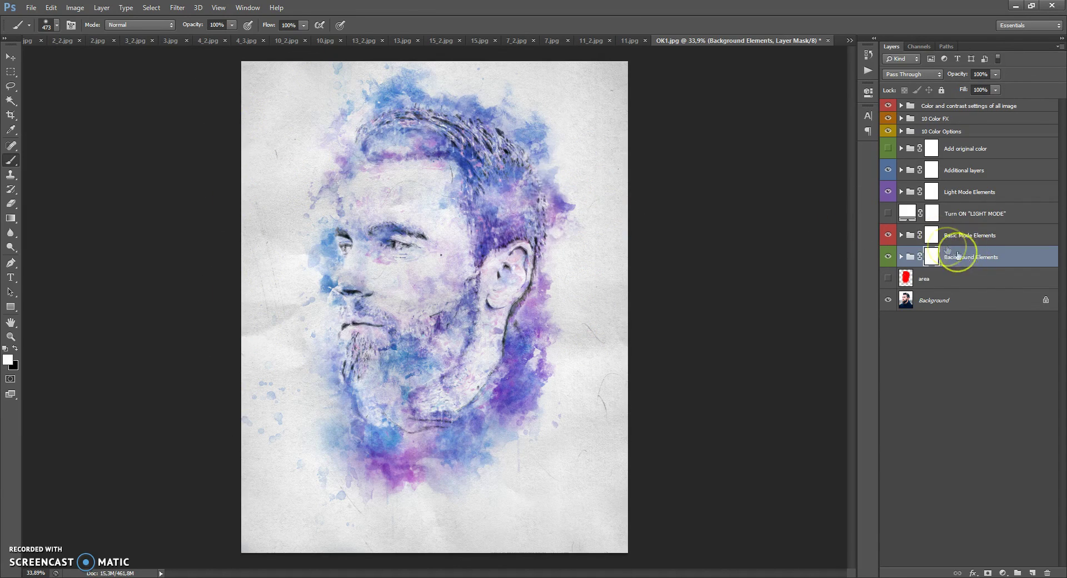
# Expand the Basic Mode Elements group and examine its Other object layers group by toggling its visibility and viewing its layers.
pyautogui.click(913, 239)
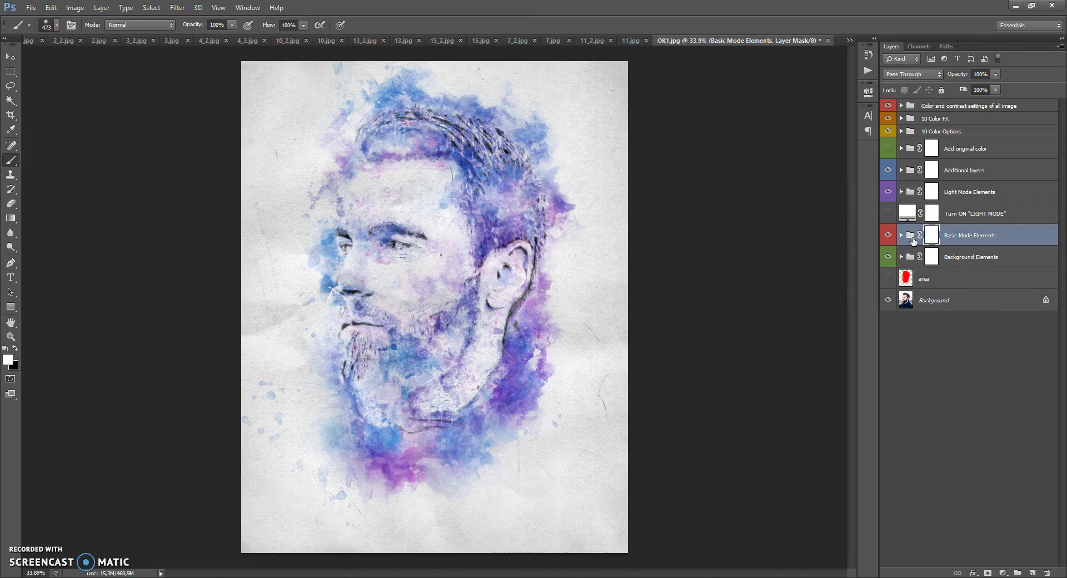
pyautogui.click(900, 235)
pyautogui.click(910, 235)
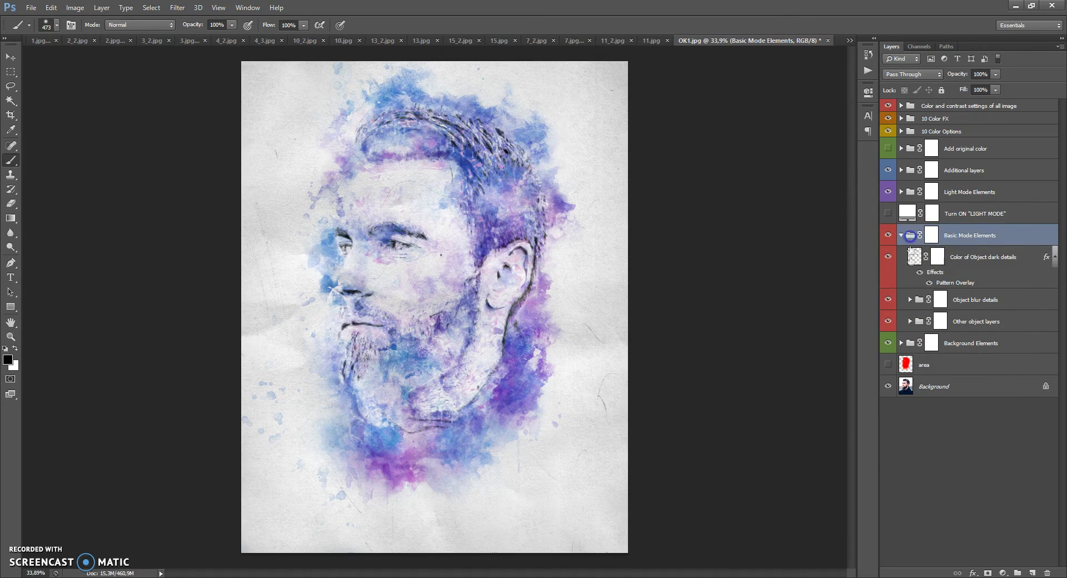
pyautogui.click(888, 321)
pyautogui.click(888, 320)
pyautogui.click(912, 322)
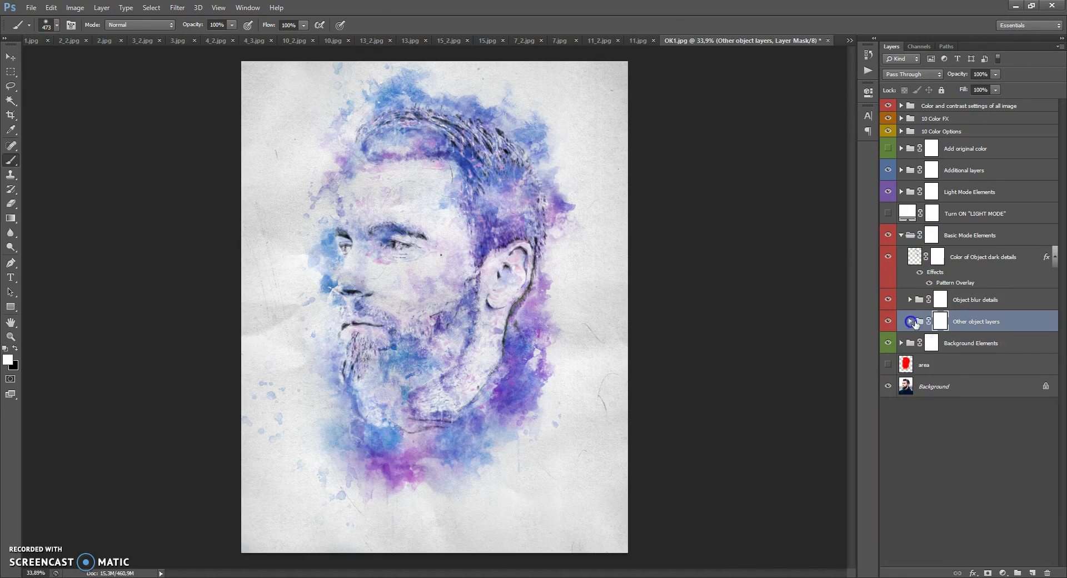
pyautogui.click(911, 322)
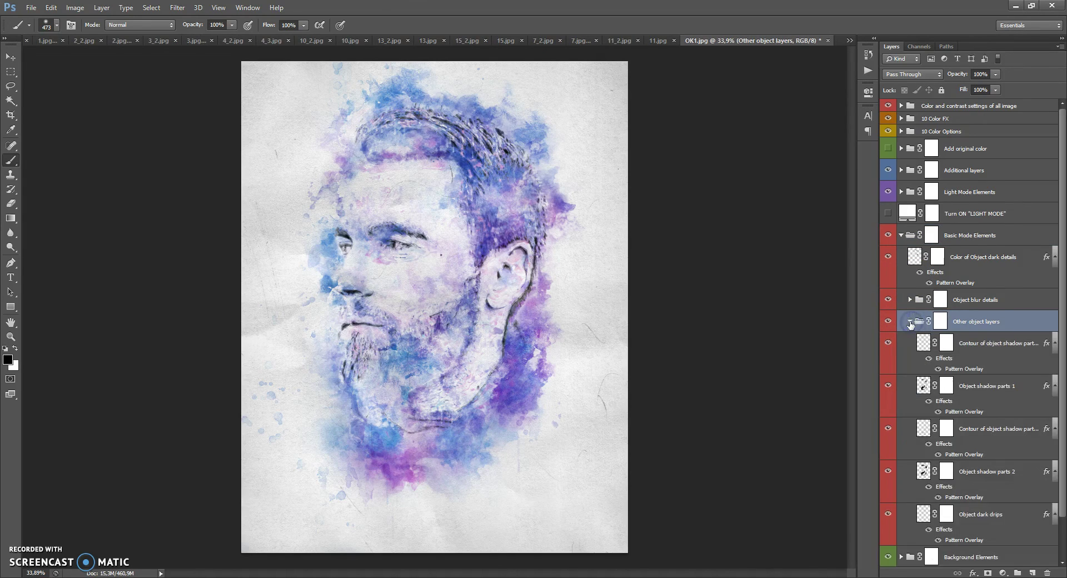
pyautogui.click(910, 322)
# Examine the Object blur details group's layers, compare the neighbouring elements by visibility, and collapse the Basic Mode Elements group.
pyautogui.click(918, 300)
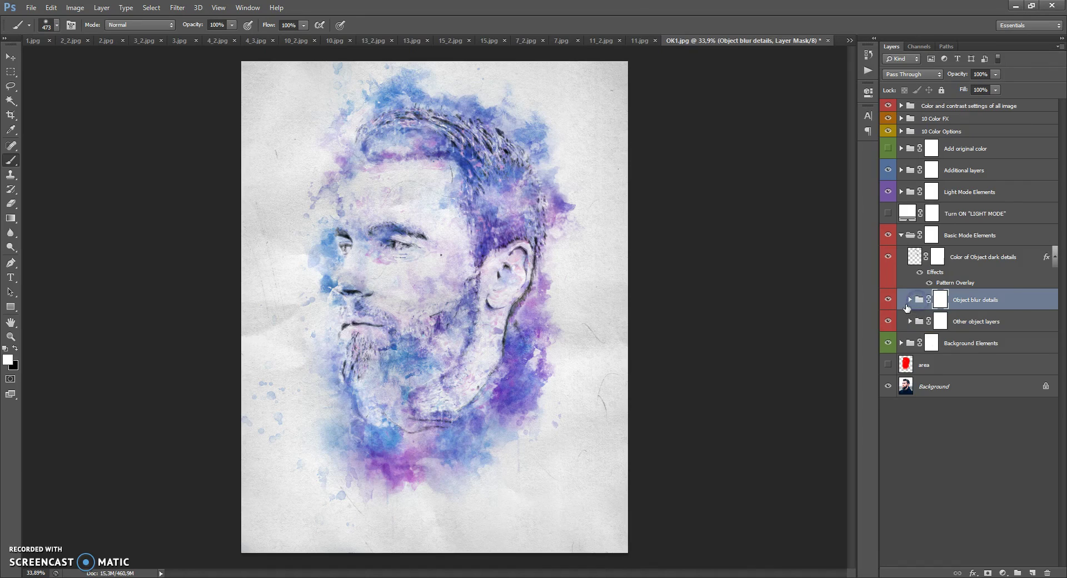
pyautogui.click(910, 300)
pyautogui.click(910, 300)
pyautogui.click(891, 302)
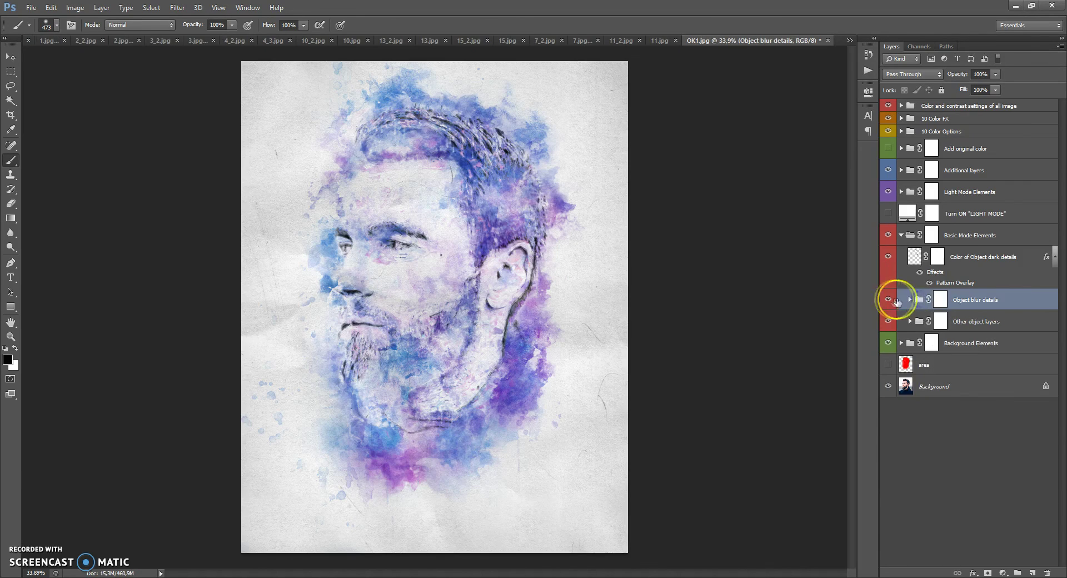
pyautogui.click(888, 321)
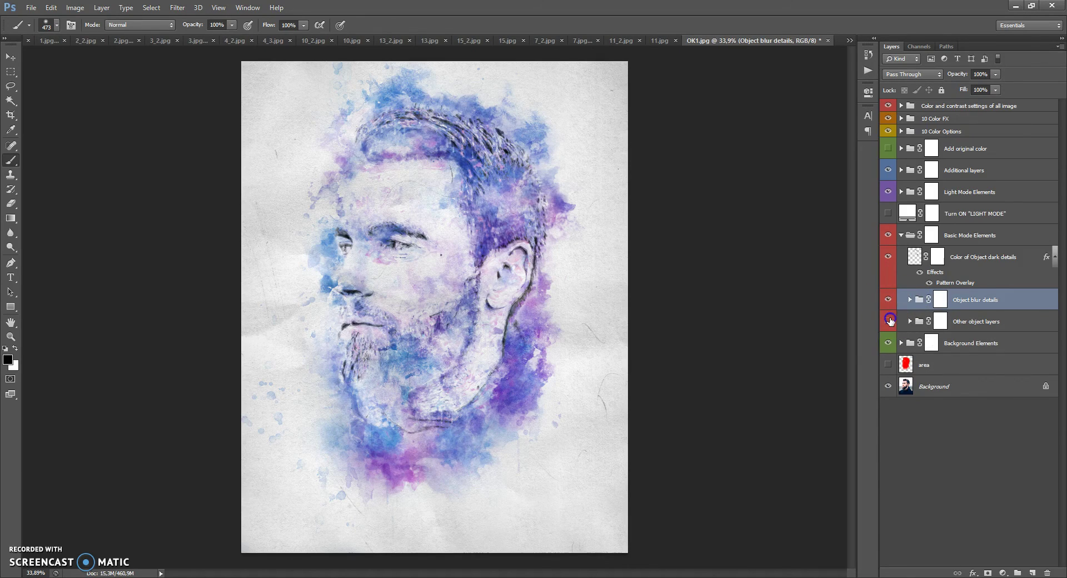
pyautogui.click(909, 300)
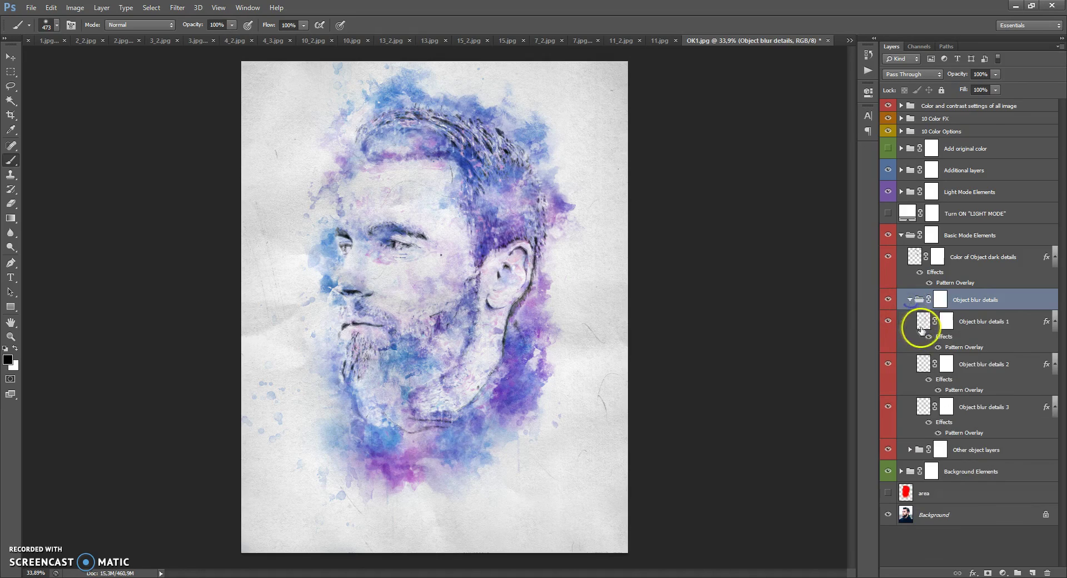
pyautogui.click(909, 300)
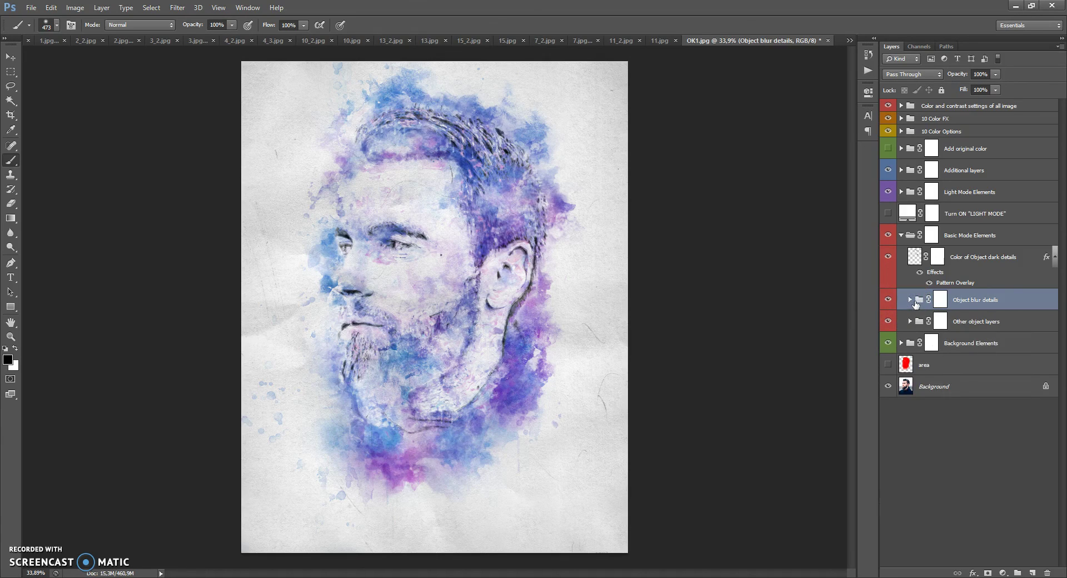
pyautogui.click(888, 257)
pyautogui.click(901, 236)
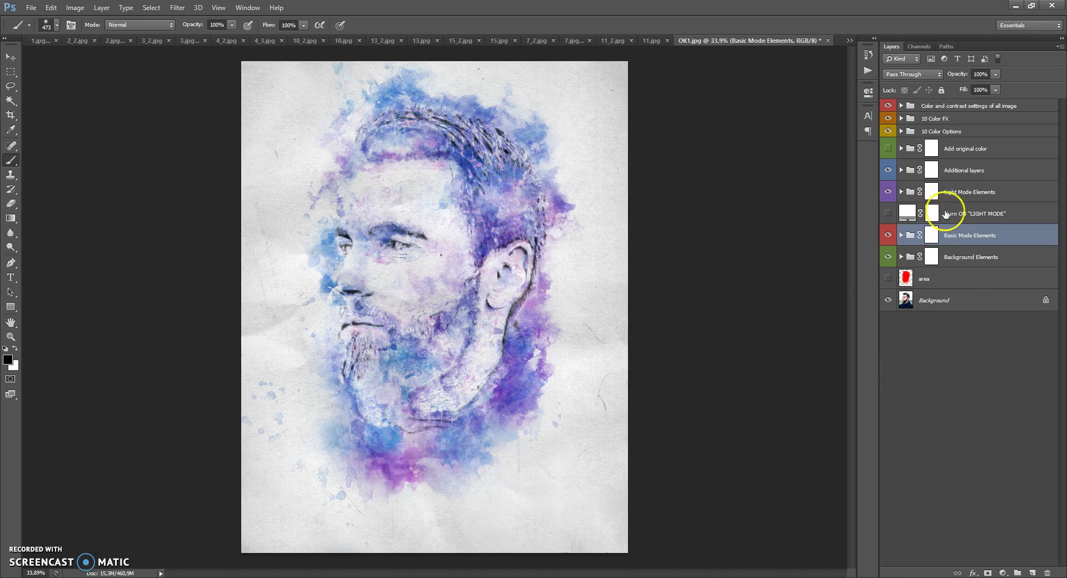
# Make the Turn ON "LIGHT MODE" layer visible to lighten the watercolor effect.
pyautogui.click(947, 214)
pyautogui.click(908, 216)
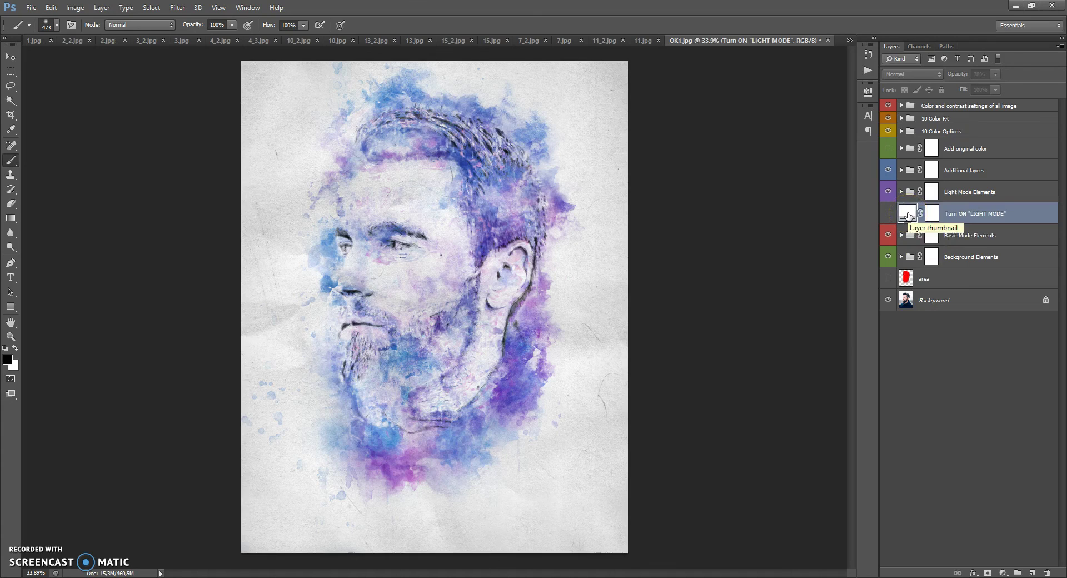
pyautogui.click(952, 218)
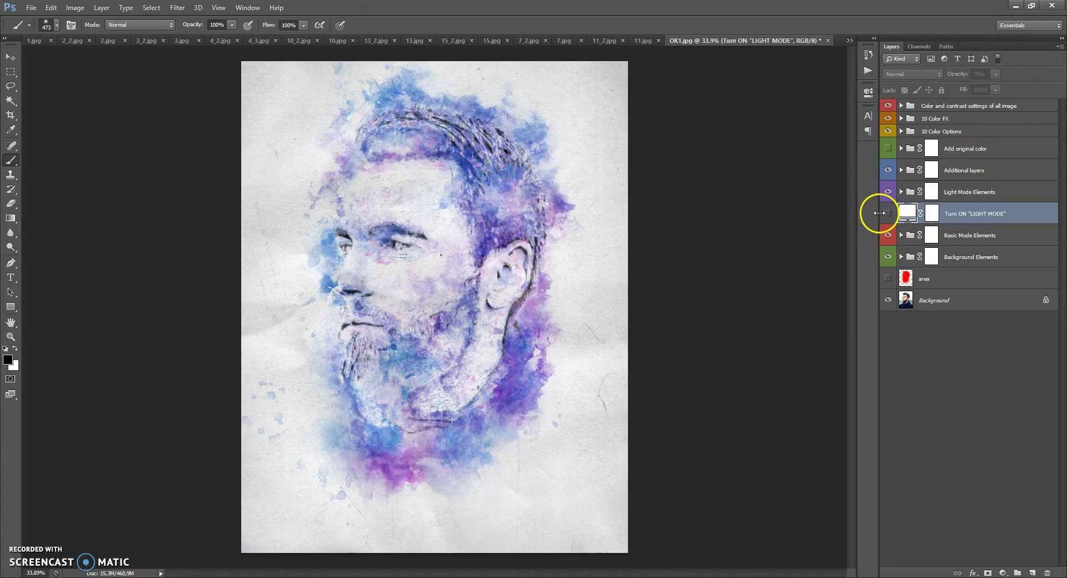
pyautogui.click(932, 217)
pyautogui.click(887, 214)
pyautogui.click(452, 211)
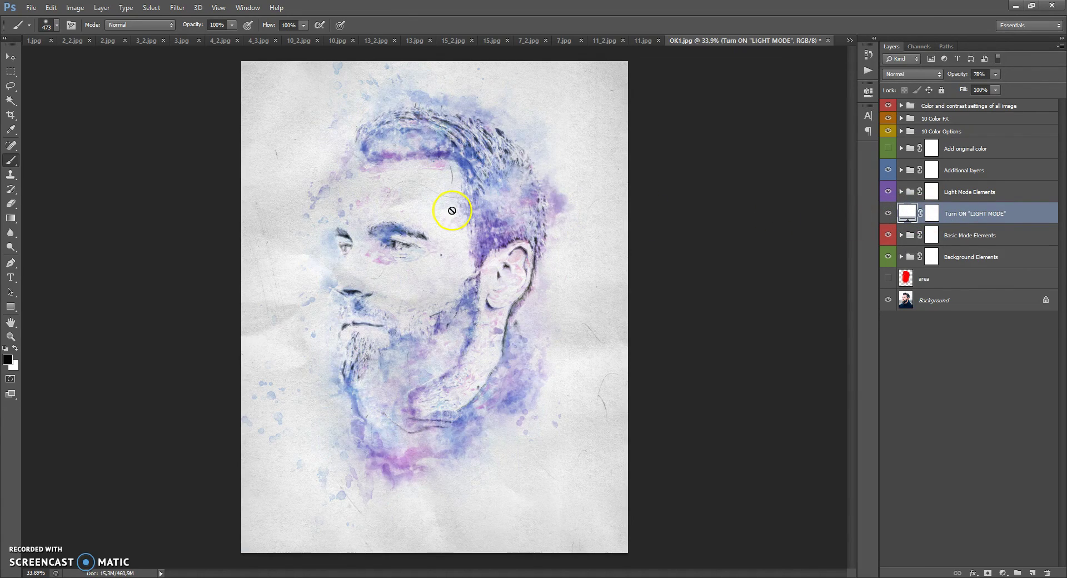
# Examine the portrait up close and compare it with the Turn ON "LIGHT MODE" layer hidden and shown.
pyautogui.scroll(3, 431, 222)
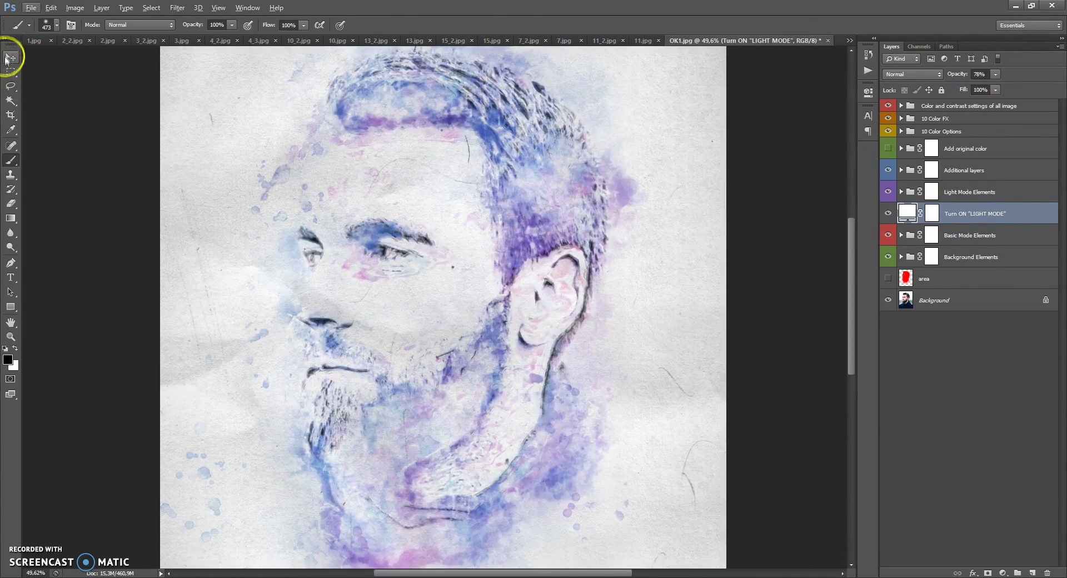
pyautogui.click(9, 58)
pyautogui.click(387, 251)
pyautogui.scroll(-3, 424, 253)
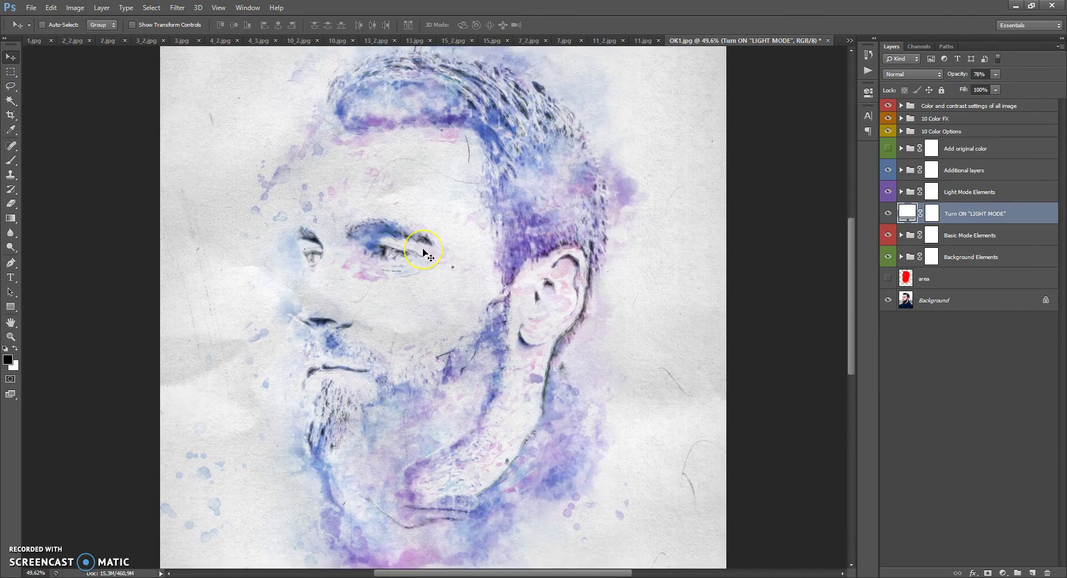
pyautogui.scroll(3, 427, 256)
pyautogui.click(887, 214)
pyautogui.click(888, 214)
pyautogui.scroll(-2, 508, 260)
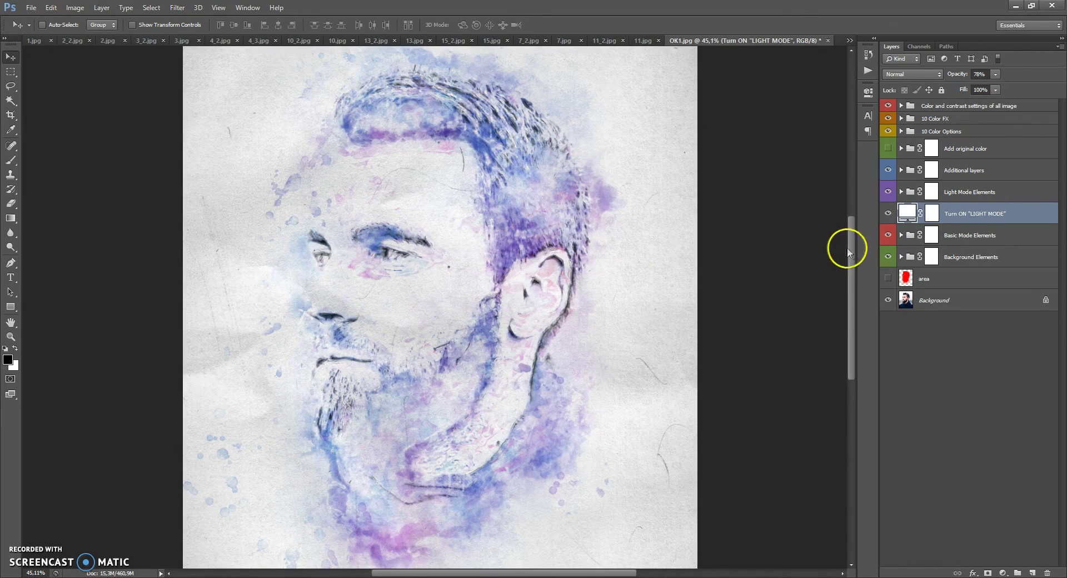
# Paint black on the Turn ON "LIGHT MODE" layer mask with the 473 px brush around the hair, neck, beard and face.
pyautogui.click(932, 213)
pyautogui.click(11, 160)
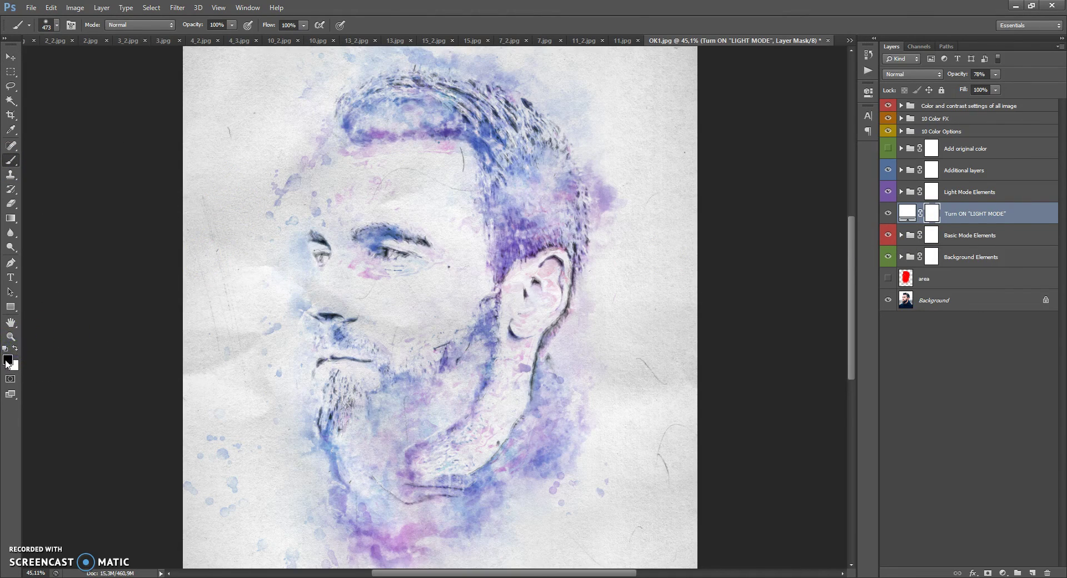
pyautogui.keyDown('alt'); pyautogui.scroll(-1, 488, 185); pyautogui.keyUp('alt')
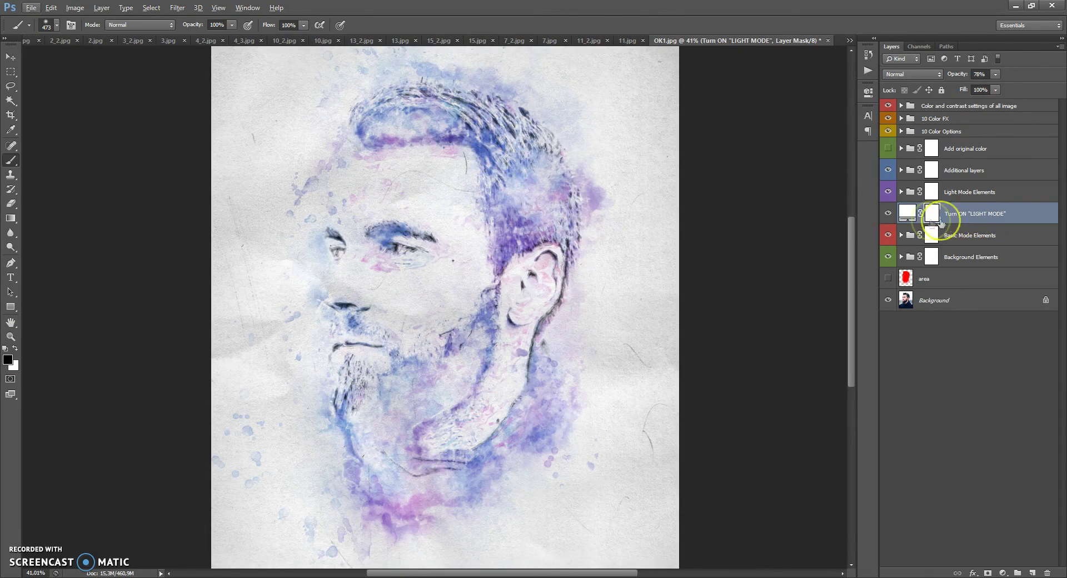
pyautogui.keyDown('shift'); pyautogui.click(931, 213); pyautogui.keyUp('shift')
pyautogui.keyDown('shift'); pyautogui.click(930, 212); pyautogui.keyUp('shift')
pyautogui.scroll(3, 519, 171)
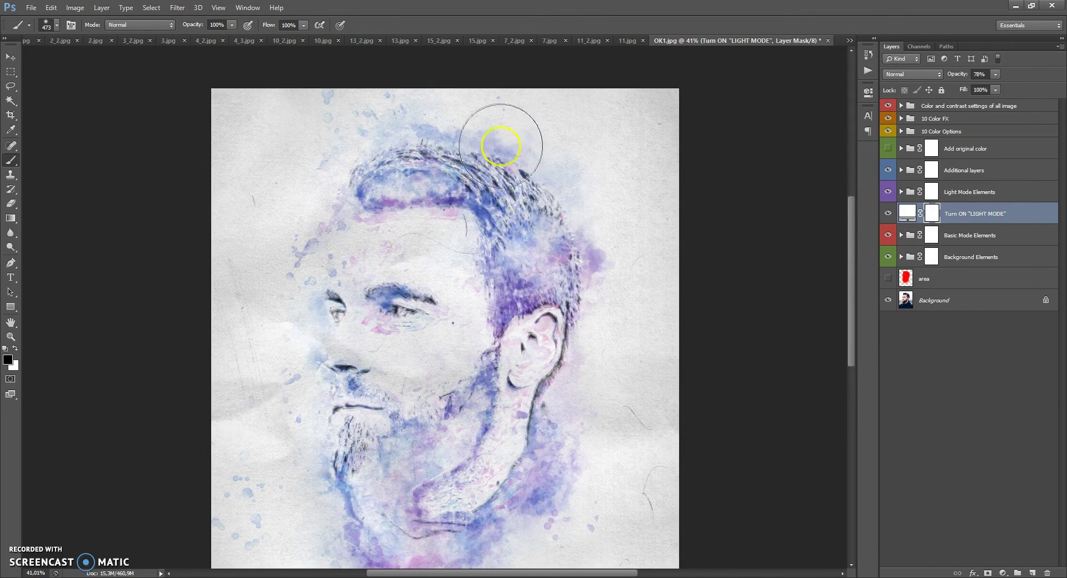
pyautogui.moveTo(443, 113); pyautogui.dragTo(476, 119)
pyautogui.moveTo(600, 245)
pyautogui.mouseDown()
pyautogui.moveTo(638, 255)
pyautogui.moveTo(607, 225)
pyautogui.mouseUp()
pyautogui.moveTo(517, 471)
pyautogui.mouseDown()
pyautogui.moveTo(582, 504)
pyautogui.moveTo(567, 392)
pyautogui.mouseUp()
pyautogui.scroll(-3, 567, 391)
pyautogui.moveTo(584, 436)
pyautogui.mouseDown()
pyautogui.moveTo(594, 487)
pyautogui.moveTo(542, 485)
pyautogui.moveTo(483, 505)
pyautogui.moveTo(447, 535)
pyautogui.moveTo(372, 517)
pyautogui.moveTo(288, 529)
pyautogui.mouseUp()
pyautogui.moveTo(321, 471)
pyautogui.mouseDown()
pyautogui.moveTo(317, 374)
pyautogui.moveTo(333, 408)
pyautogui.mouseUp()
pyautogui.moveTo(414, 267)
pyautogui.mouseDown()
pyautogui.moveTo(327, 261)
pyautogui.moveTo(374, 394)
pyautogui.moveTo(357, 365)
pyautogui.moveTo(347, 247)
pyautogui.moveTo(389, 268)
pyautogui.moveTo(480, 222)
pyautogui.moveTo(463, 169)
pyautogui.moveTo(435, 186)
pyautogui.mouseUp()
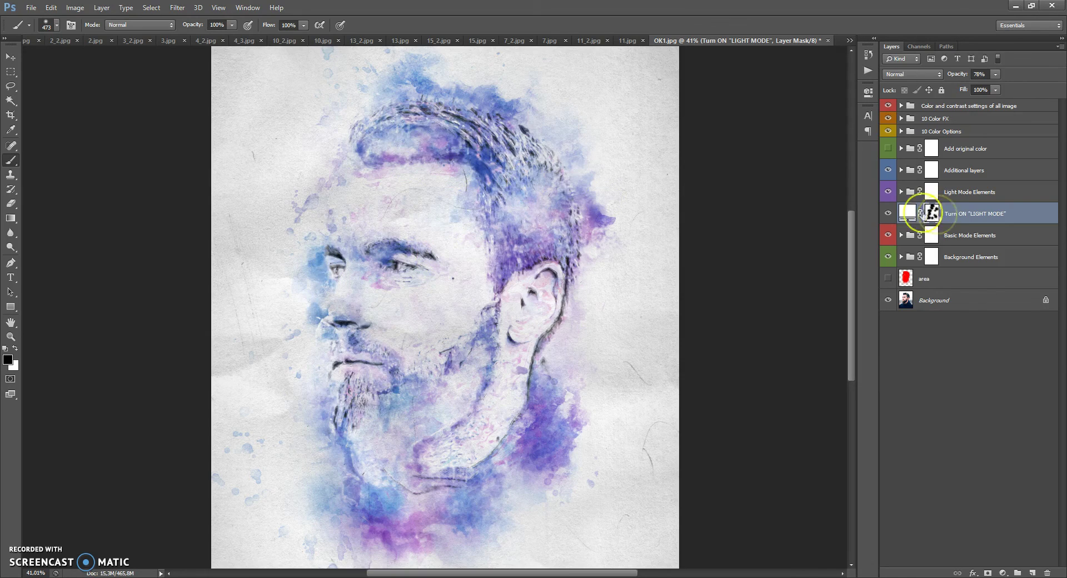
# Toggle the masked Turn ON "LIGHT MODE" layer's visibility repeatedly to compare its effect on the portrait.
pyautogui.click(888, 214)
pyautogui.click(888, 213)
pyautogui.click(888, 213)
pyautogui.click(888, 214)
pyautogui.scroll(-1, 471, 245)
pyautogui.scroll(1, 478, 246)
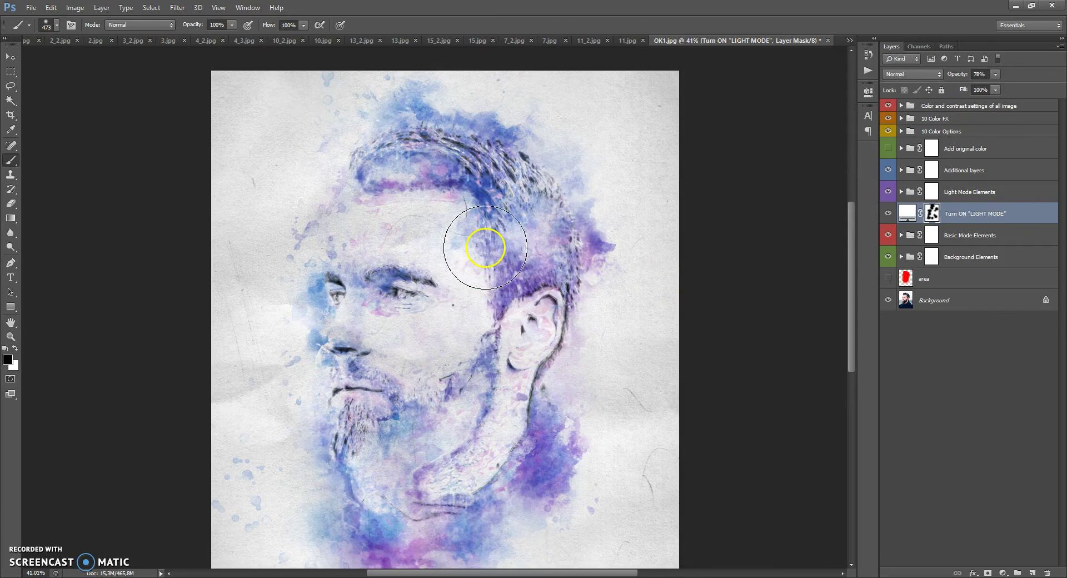
pyautogui.scroll(-1, 732, 228)
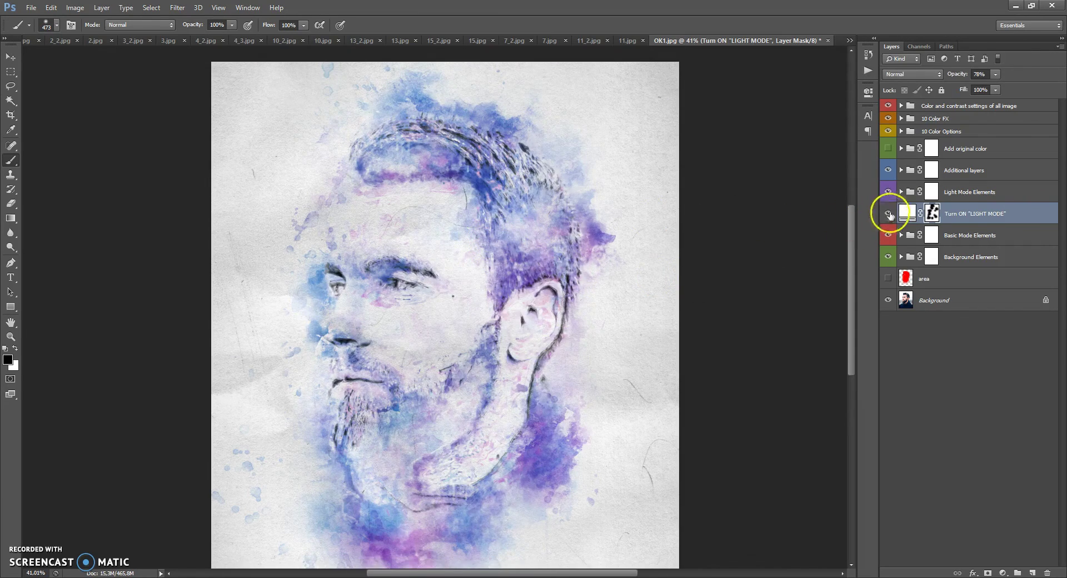
# Expand the Light Mode Elements group and go through its five subgroups, from More watercolor on object to White and dark parts of object.
pyautogui.click(909, 193)
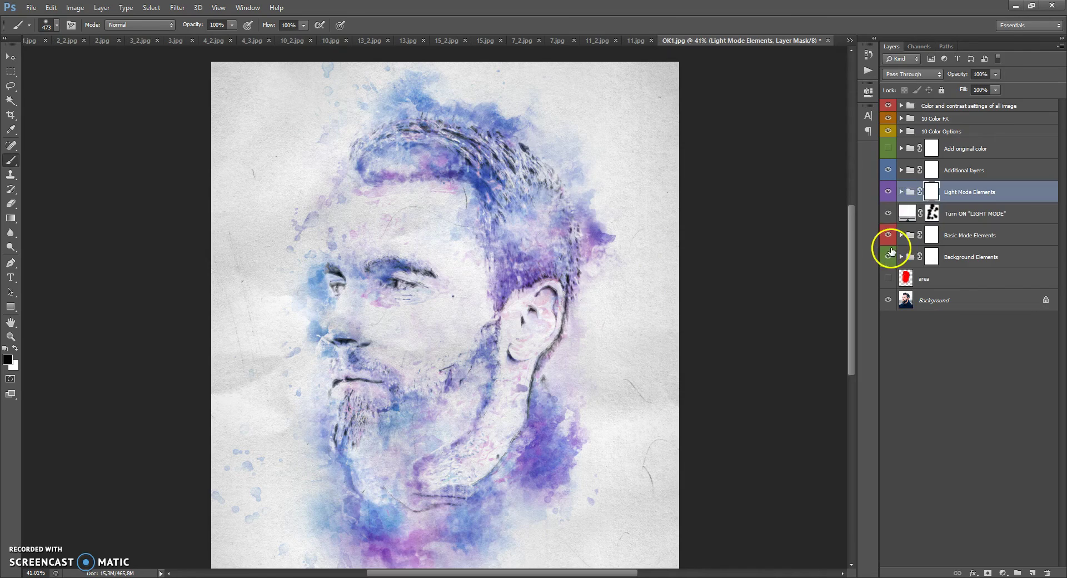
pyautogui.click(902, 192)
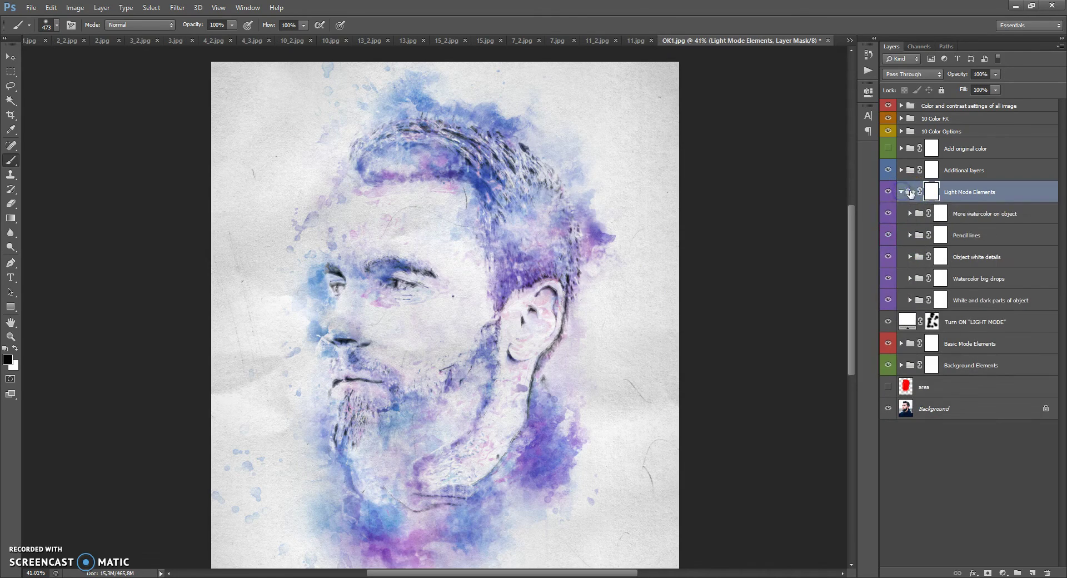
pyautogui.click(919, 213)
pyautogui.click(919, 235)
pyautogui.click(919, 256)
pyautogui.click(919, 279)
pyautogui.click(918, 300)
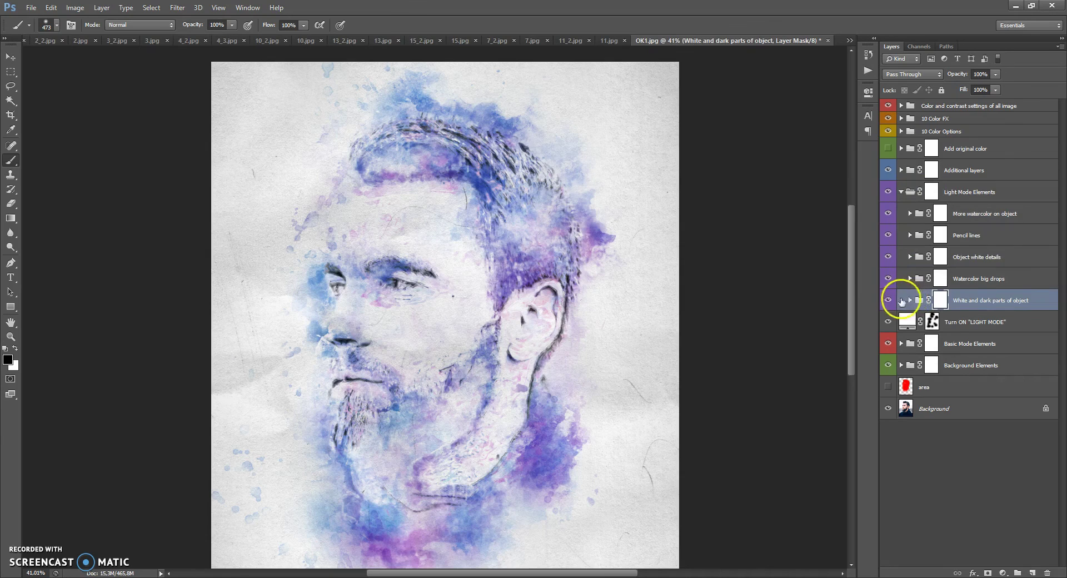
# Compare the effects of the White and dark parts of object, Watercolor big drops, Pencil lines and More watercolor on object groups by toggling visibility.
pyautogui.click(887, 301)
pyautogui.click(887, 300)
pyautogui.click(888, 278)
pyautogui.click(888, 278)
pyautogui.click(887, 235)
pyautogui.click(887, 235)
pyautogui.click(887, 214)
pyautogui.click(887, 214)
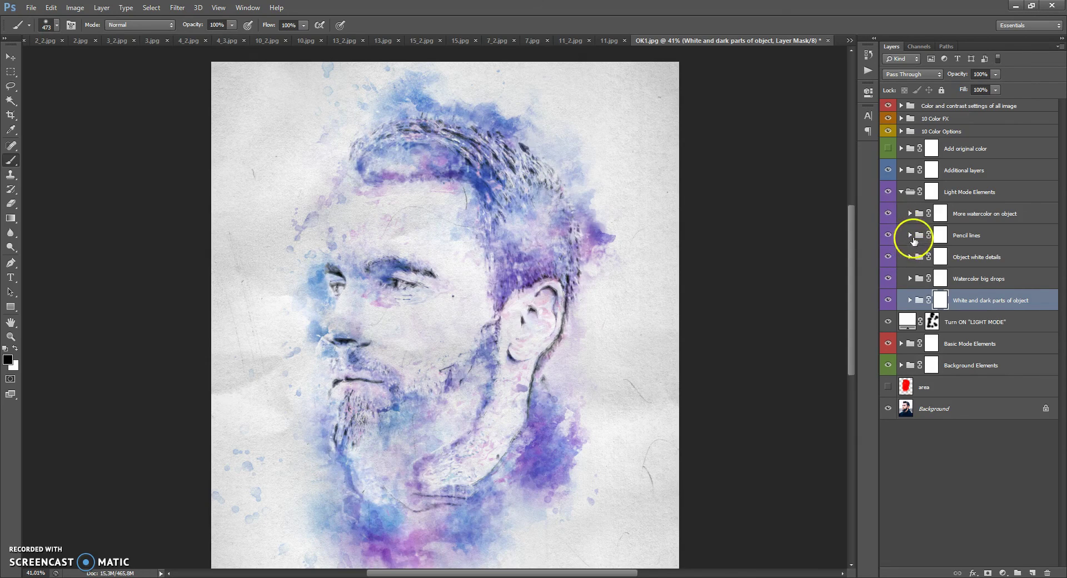
# Select the Pencil lines group's layer mask and expand the group to examine its layers.
pyautogui.click(917, 238)
pyautogui.click(910, 235)
pyautogui.click(910, 235)
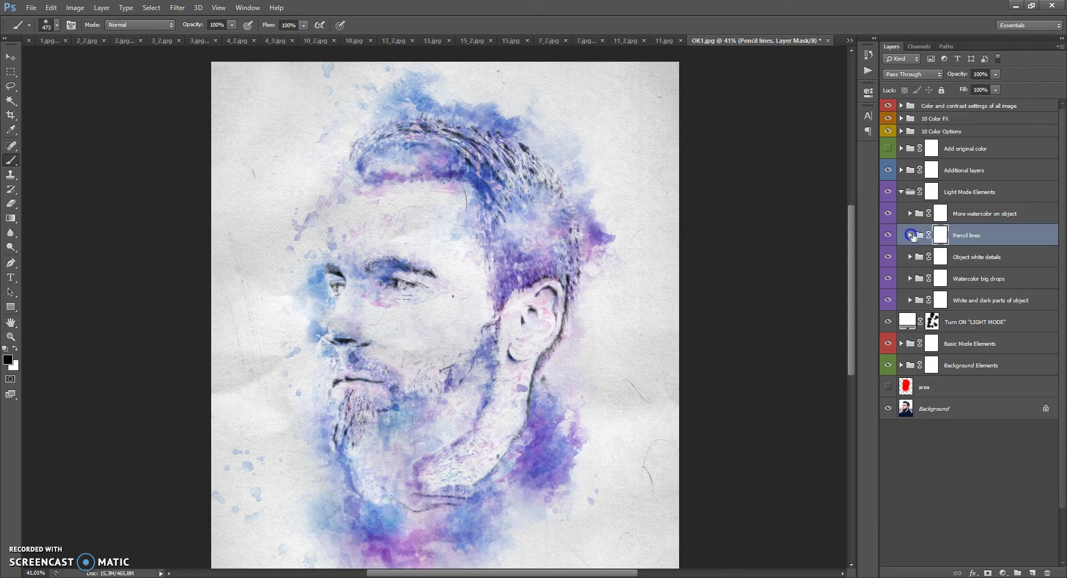
pyautogui.click(918, 235)
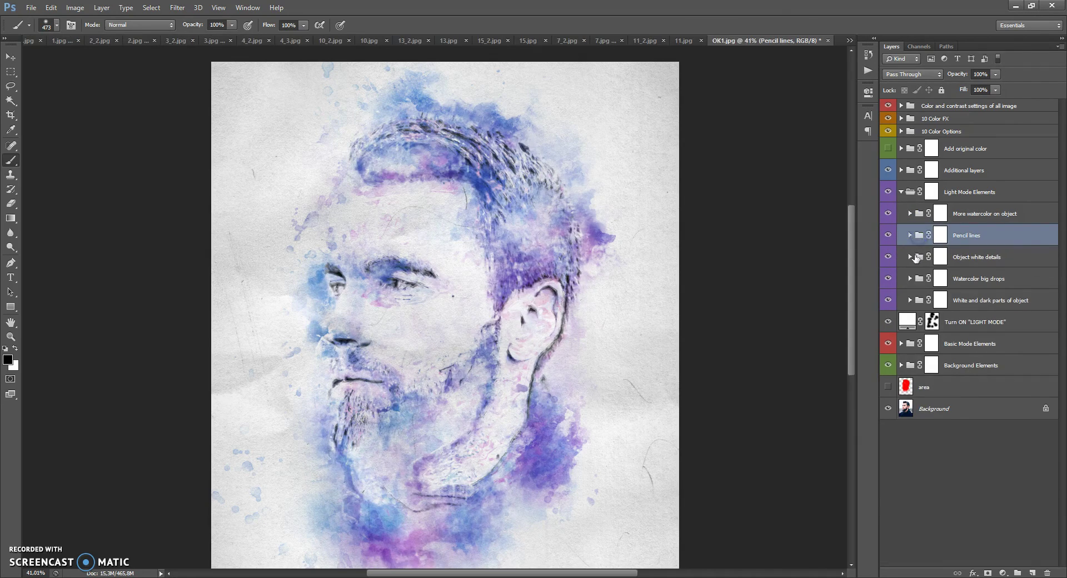
pyautogui.click(940, 235)
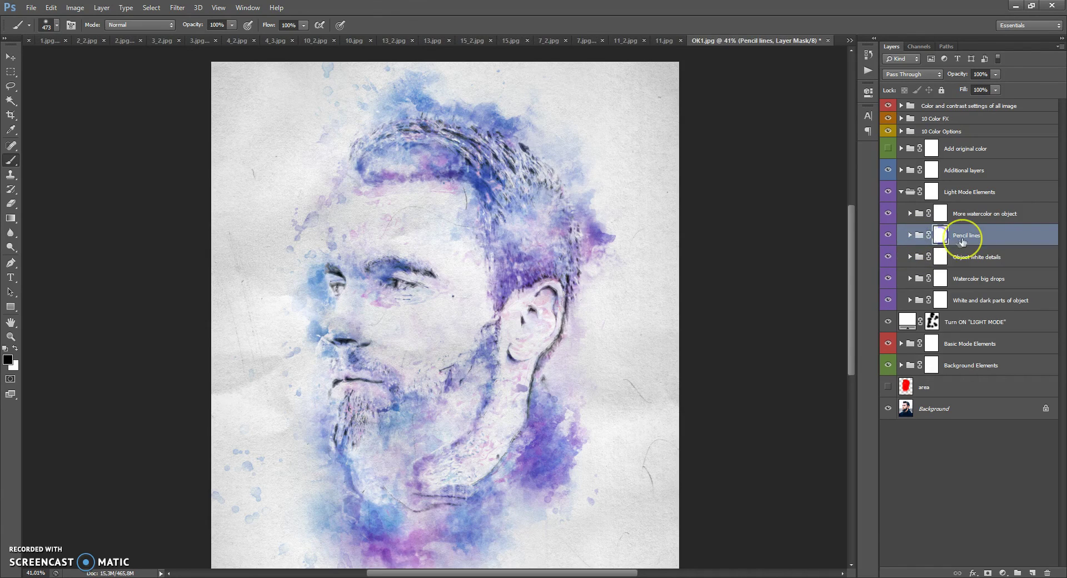
pyautogui.scroll(2, 502, 206)
pyautogui.click(941, 236)
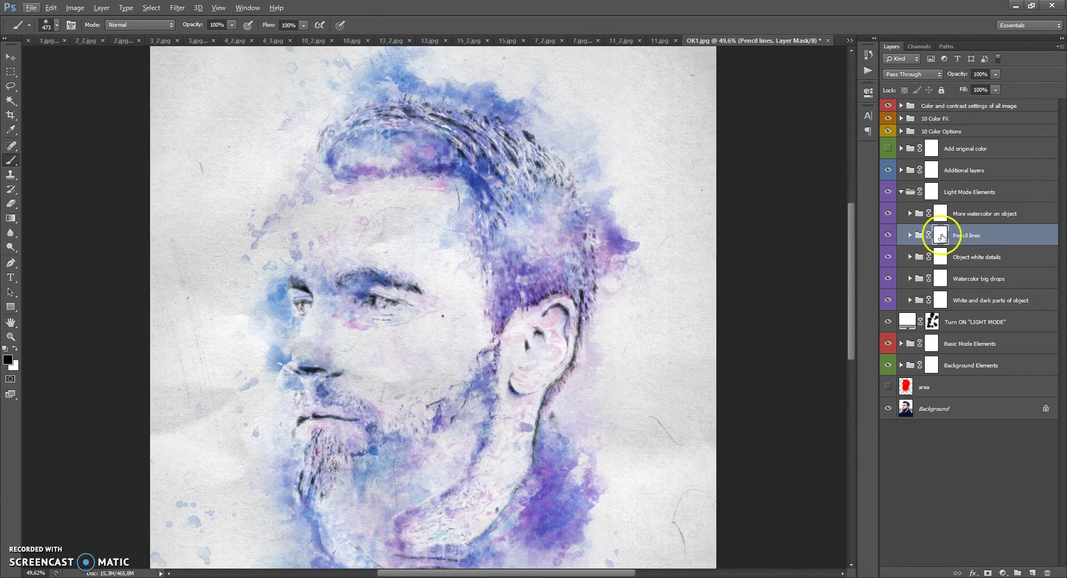
pyautogui.click(909, 236)
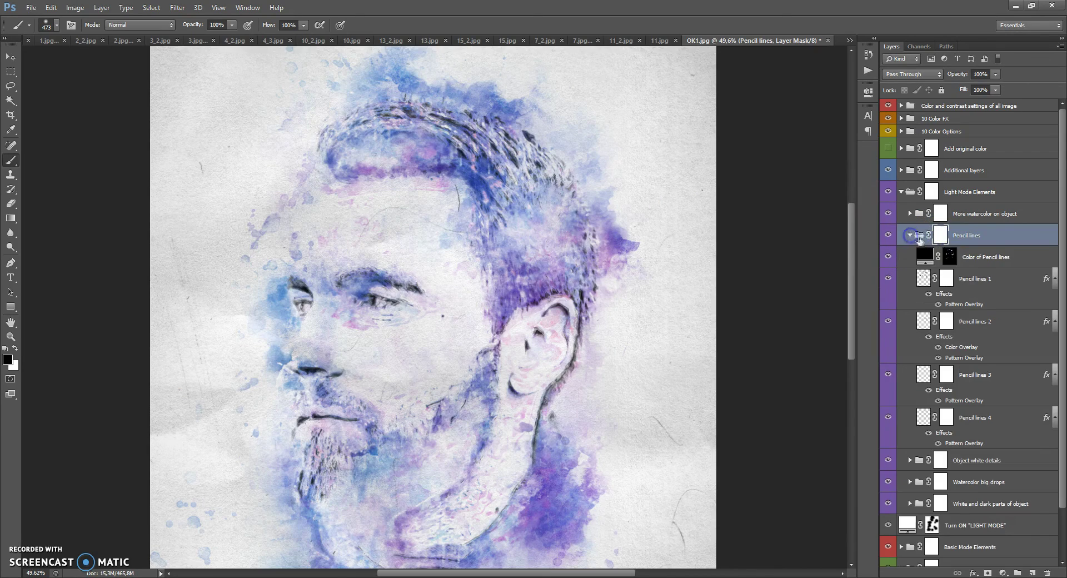
# Go through the layer masks of the Pencil lines 1 to Pencil lines 4 layers inside the Pencil lines group.
pyautogui.click(944, 276)
pyautogui.click(946, 321)
pyautogui.click(946, 375)
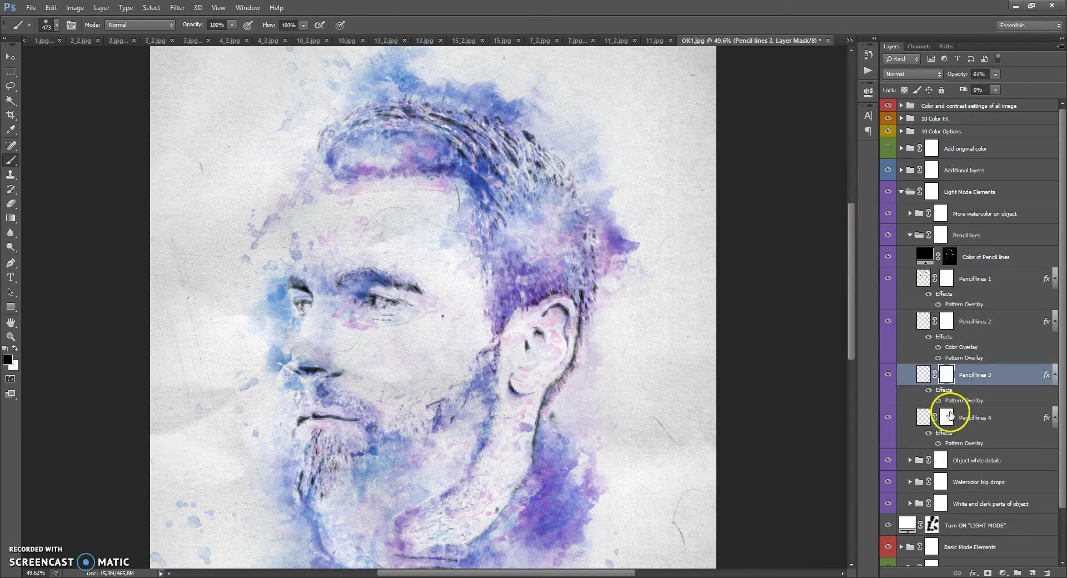
pyautogui.click(948, 417)
pyautogui.click(946, 375)
pyautogui.click(946, 321)
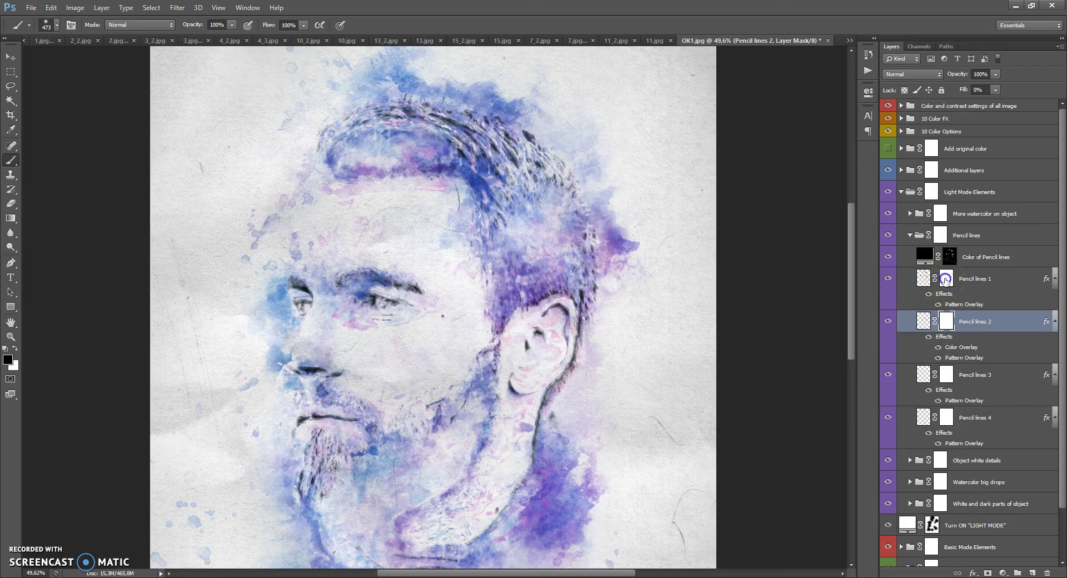
pyautogui.click(945, 281)
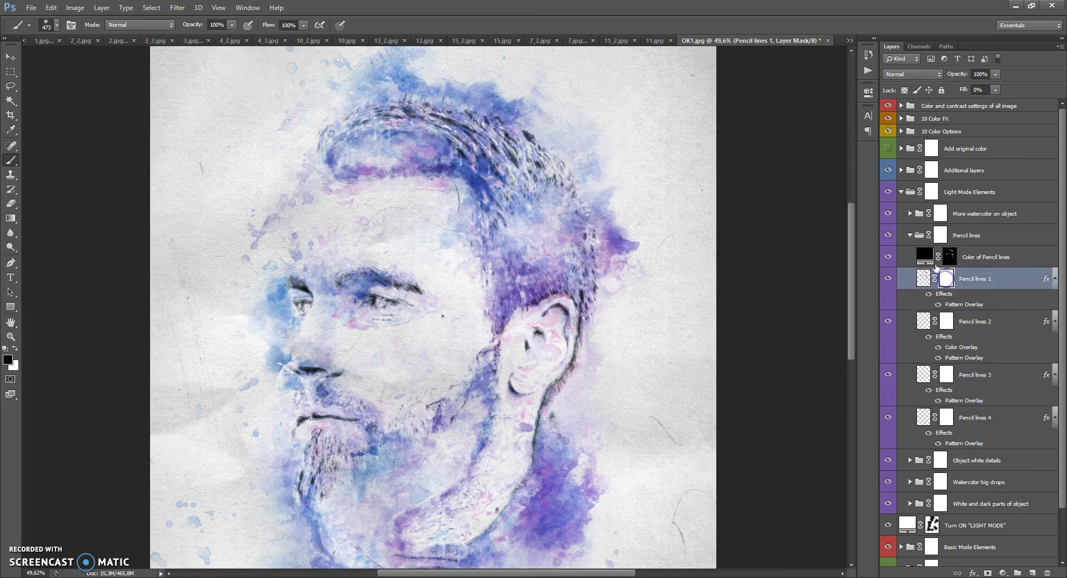
# Collapse the Pencil lines group and paint black on its mask over the forehead, hair, neck and beard areas.
pyautogui.click(910, 236)
pyautogui.click(942, 235)
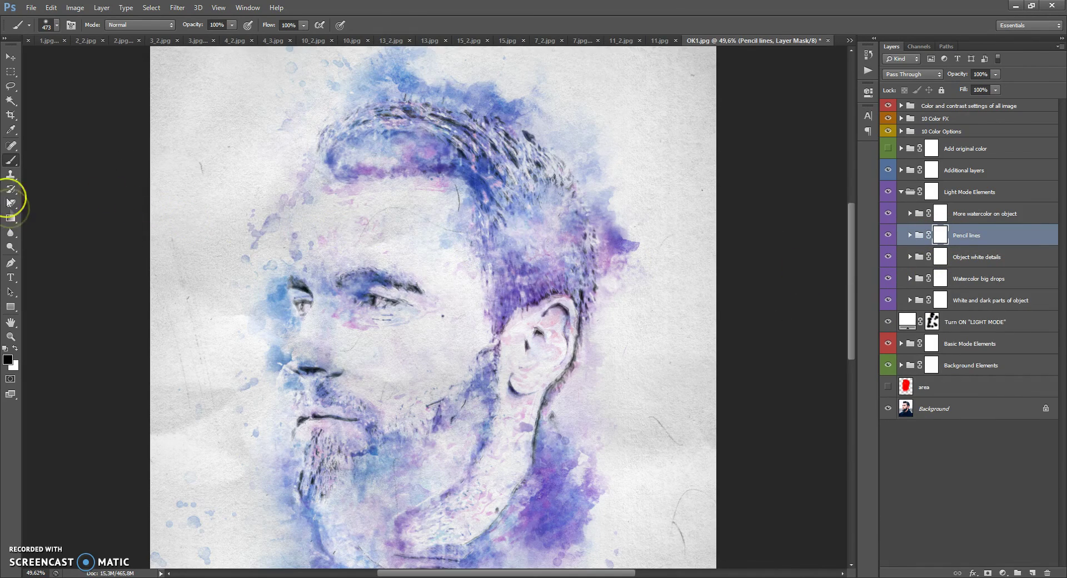
pyautogui.moveTo(295, 203)
pyautogui.mouseDown()
pyautogui.moveTo(455, 102)
pyautogui.moveTo(433, 208)
pyautogui.moveTo(468, 204)
pyautogui.moveTo(415, 98)
pyautogui.moveTo(441, 91)
pyautogui.moveTo(418, 88)
pyautogui.moveTo(547, 107)
pyautogui.moveTo(541, 116)
pyautogui.moveTo(642, 217)
pyautogui.moveTo(625, 194)
pyautogui.moveTo(615, 354)
pyautogui.moveTo(555, 445)
pyautogui.mouseUp()
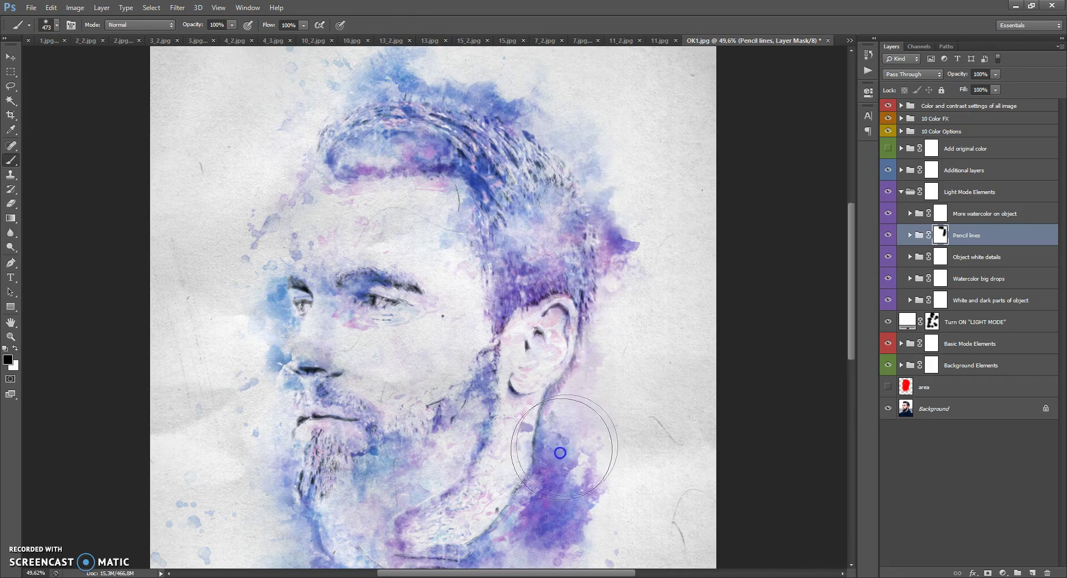
pyautogui.scroll(-2, 529, 398)
pyautogui.moveTo(529, 398)
pyautogui.mouseDown()
pyautogui.moveTo(361, 470)
pyautogui.moveTo(299, 429)
pyautogui.moveTo(271, 336)
pyautogui.moveTo(303, 360)
pyautogui.mouseUp()
# Reduce the brush size to 197 px and paint black on the Pencil lines group mask over the upper hair.
pyautogui.rightClick(473, 363)
pyautogui.moveTo(568, 388); pyautogui.dragTo(556, 389)
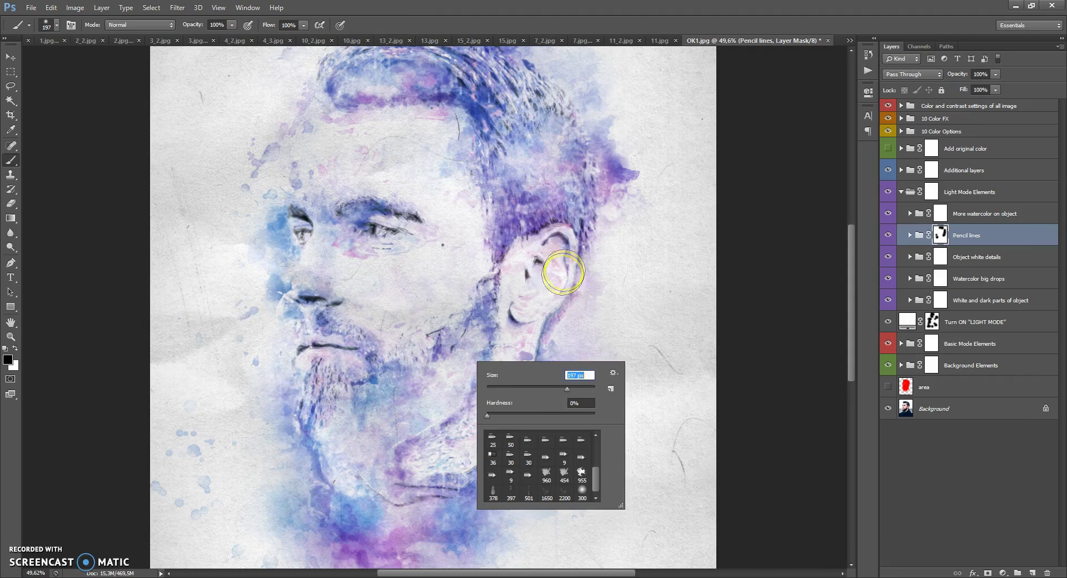
pyautogui.click(615, 238)
pyautogui.scroll(2, 556, 178)
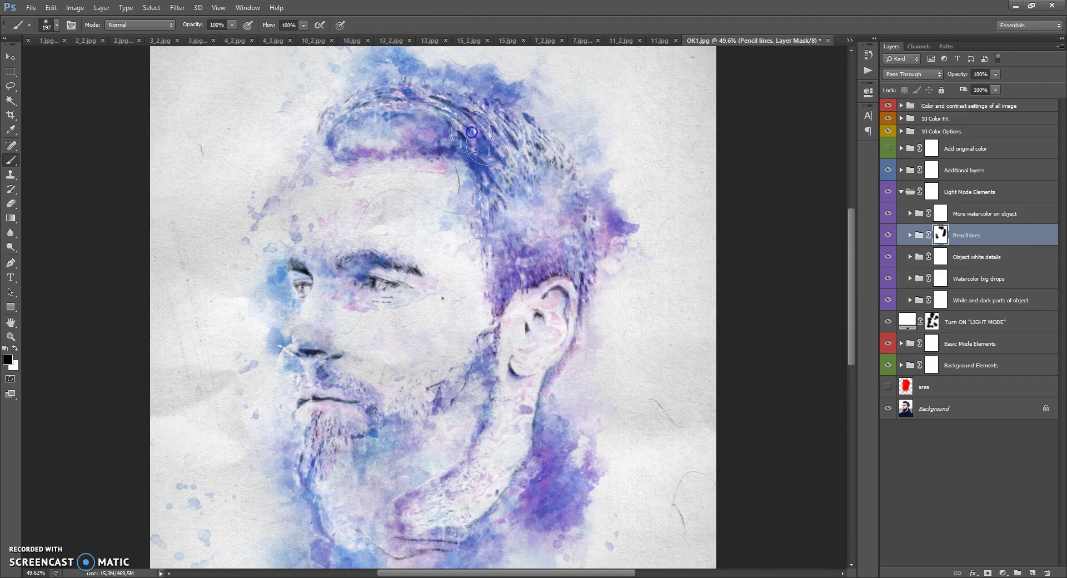
pyautogui.moveTo(407, 114); pyautogui.dragTo(469, 128)
# Compare the portrait with and without the masked Pencil lines group by toggling its visibility.
pyautogui.scroll(1, 364, 149)
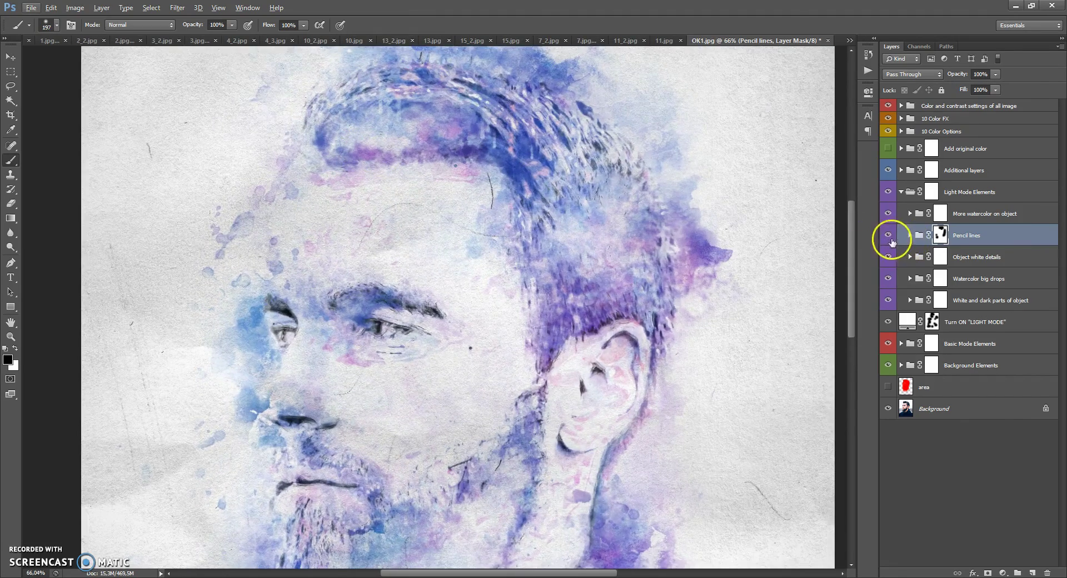
pyautogui.click(888, 235)
pyautogui.click(888, 235)
pyautogui.scroll(-3, 478, 214)
pyautogui.scroll(3, 488, 206)
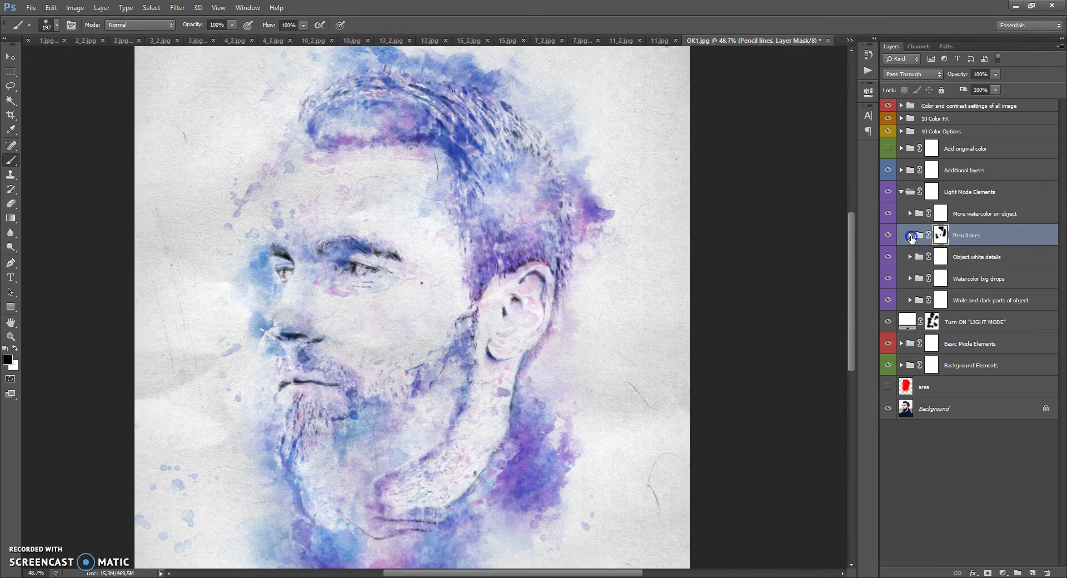
# Try red ff001e as the fill of the Color of Pencil lines layer, without keeping the change.
pyautogui.click(910, 236)
pyautogui.click(924, 256)
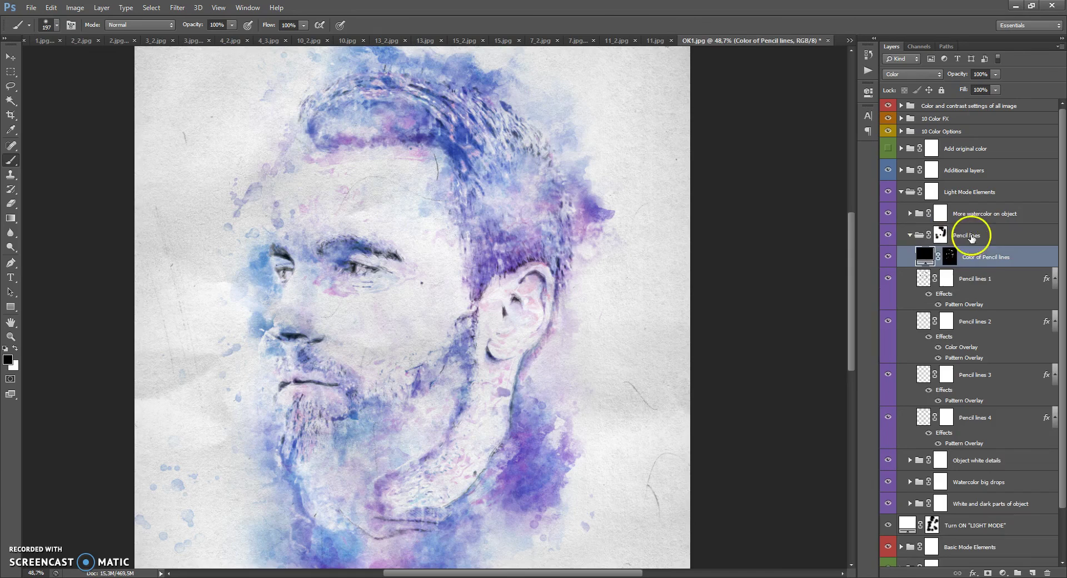
pyautogui.doubleClick(925, 255)
pyautogui.moveTo(740, 230)
pyautogui.mouseDown()
pyautogui.moveTo(810, 162)
pyautogui.moveTo(803, 306)
pyautogui.moveTo(806, 168)
pyautogui.mouseUp()
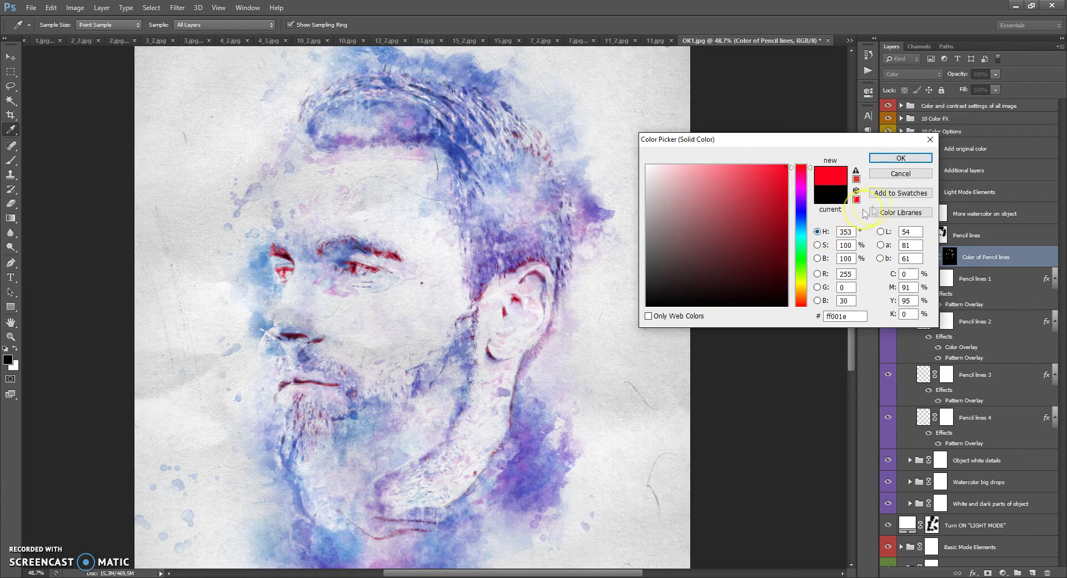
pyautogui.click(908, 176)
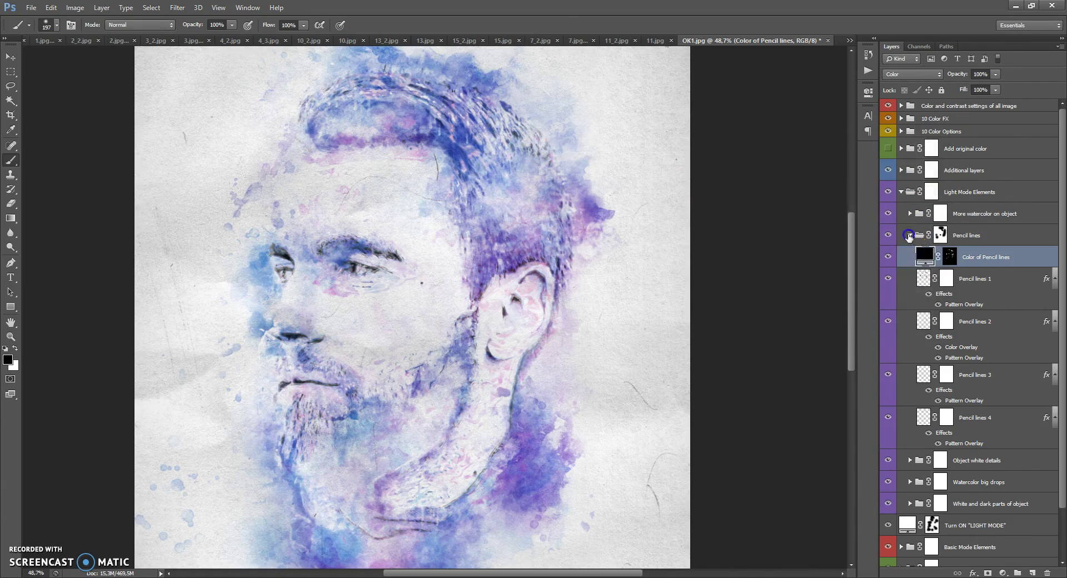
pyautogui.click(909, 236)
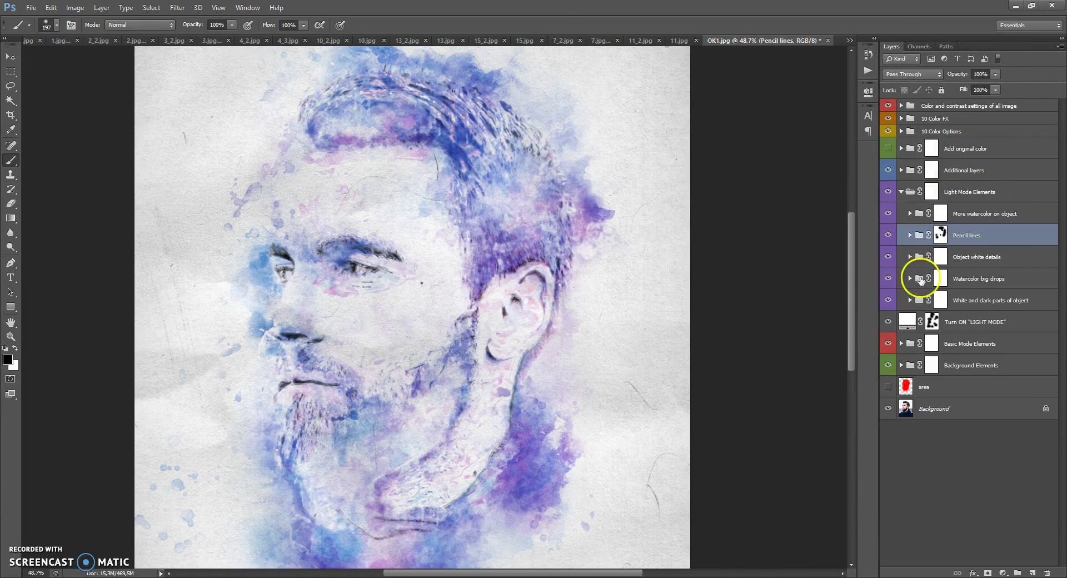
# Expand the Watercolor big drops group and toggle the Watercolor big drops 1 layer's visibility to compare its effect.
pyautogui.click(918, 279)
pyautogui.hotkey('ctrl', '0')
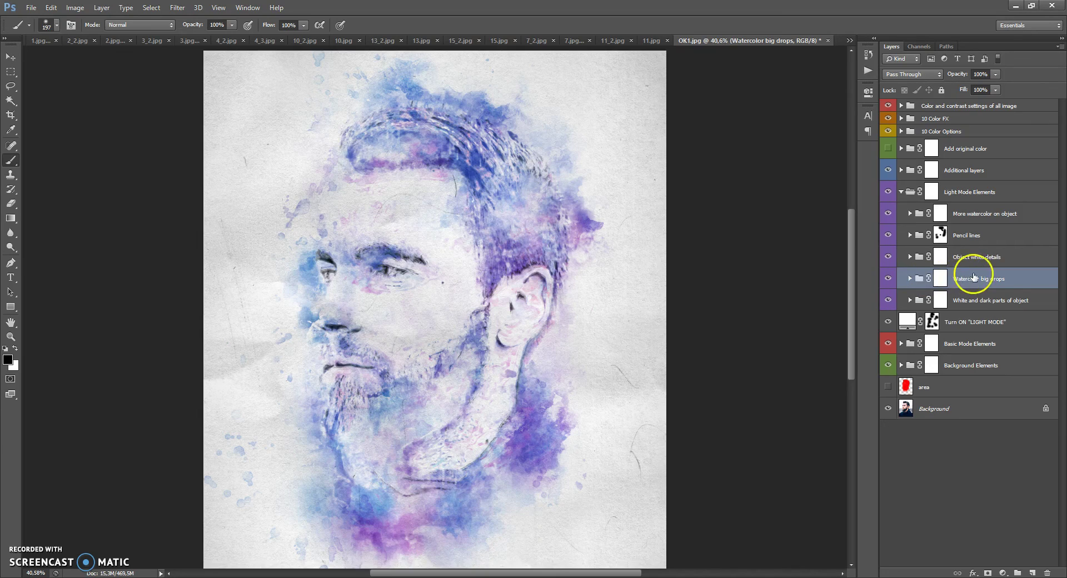
pyautogui.click(910, 279)
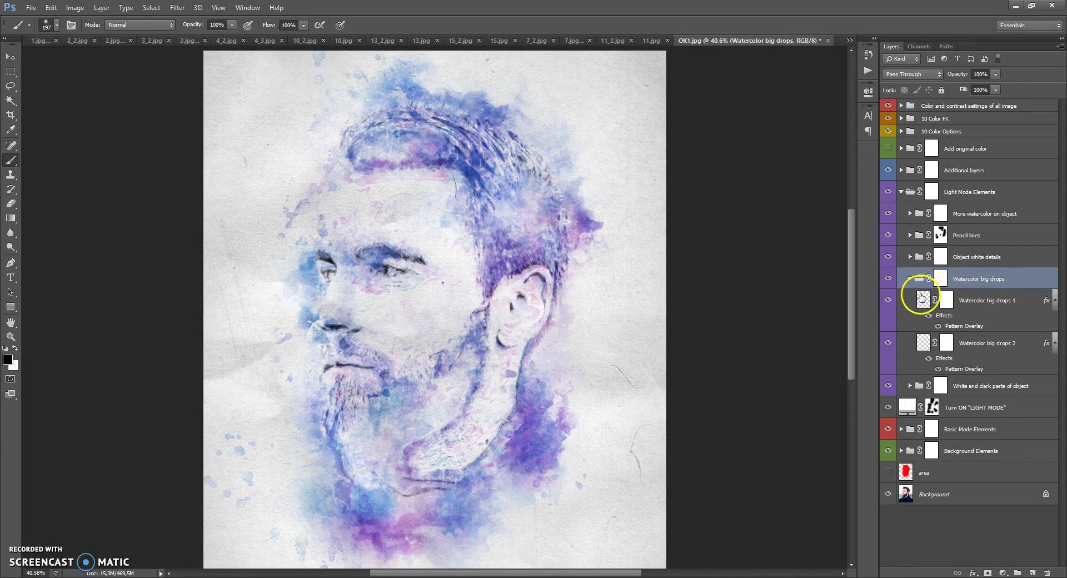
pyautogui.click(923, 301)
pyautogui.click(888, 300)
pyautogui.click(888, 300)
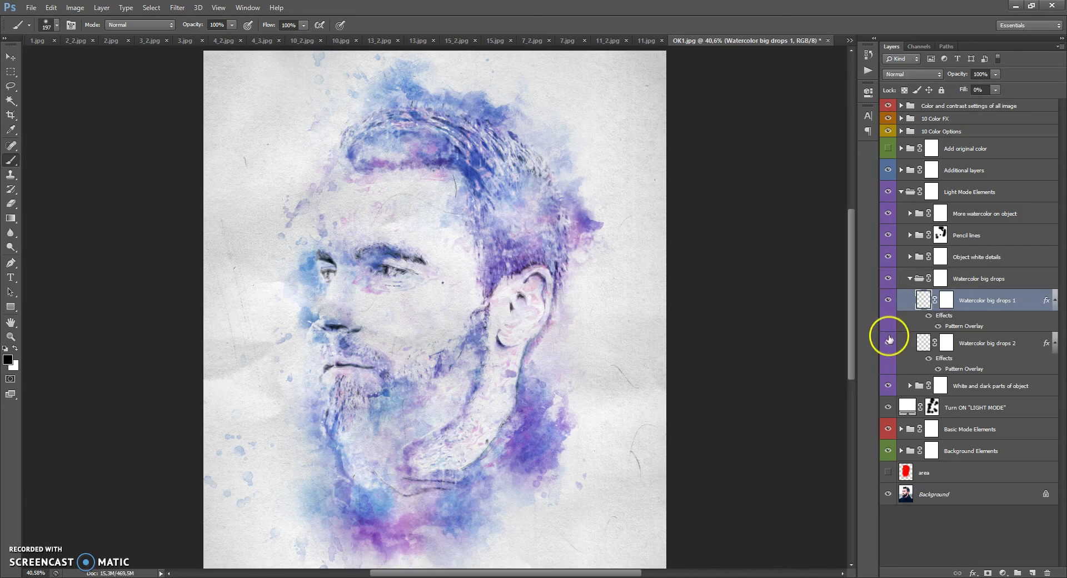
pyautogui.click(888, 300)
pyautogui.click(888, 300)
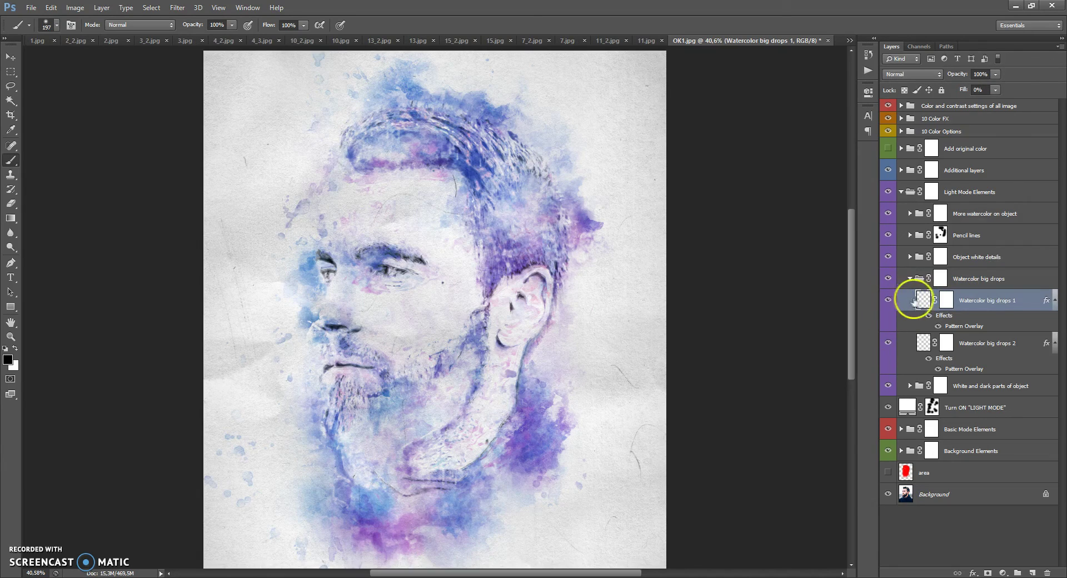
# Duplicate the Watercolor big drops 1 layer and move the copy slightly with the Move tool.
pyautogui.click(101, 8)
pyautogui.moveTo(104, 22)
pyautogui.click(125, 41)
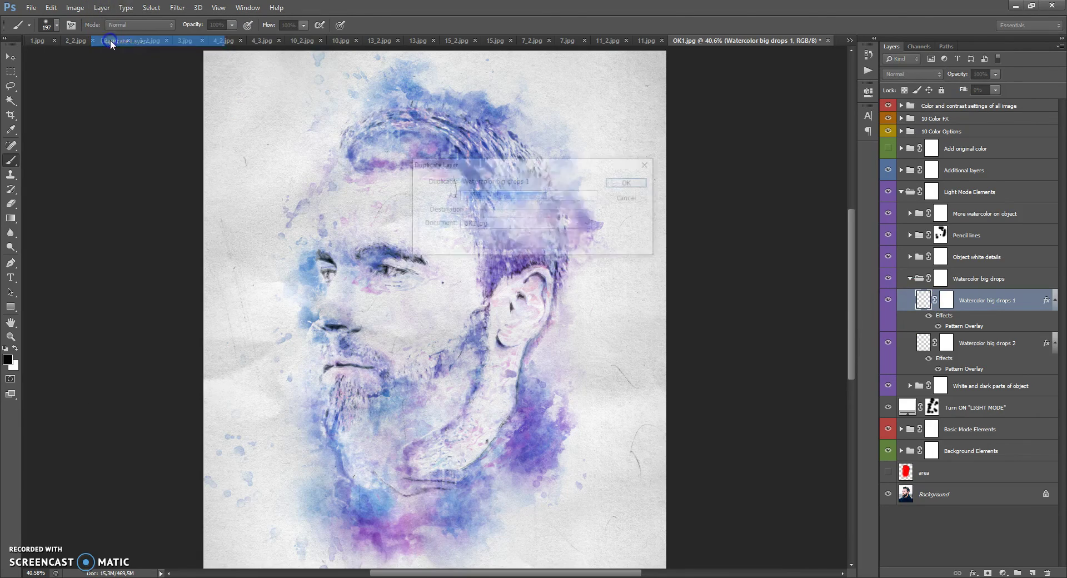
pyautogui.click(630, 183)
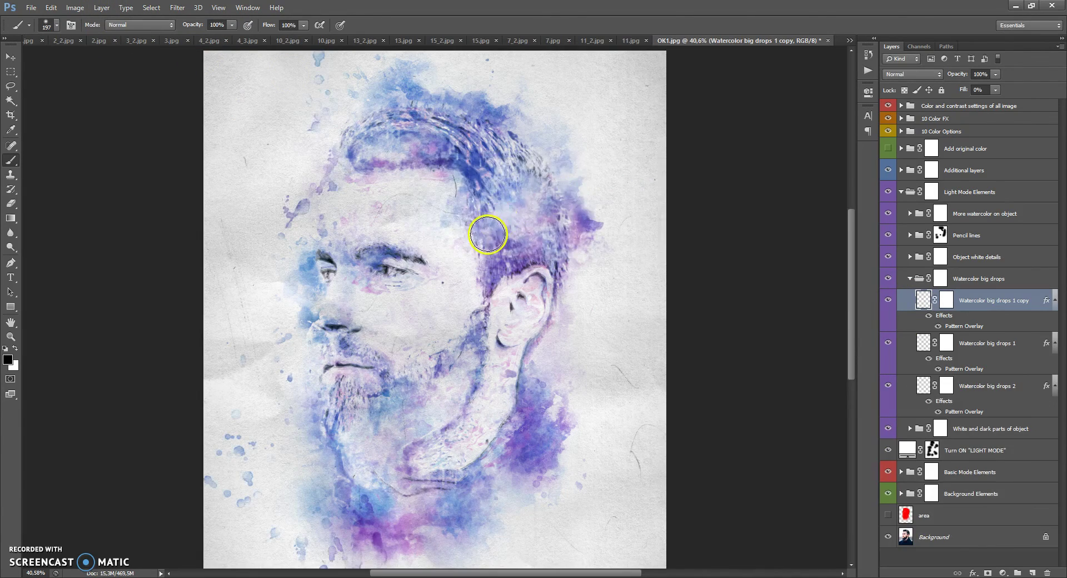
pyautogui.scroll(1, 485, 232)
pyautogui.scroll(-1, 405, 211)
pyautogui.click(10, 57)
pyautogui.moveTo(364, 175); pyautogui.dragTo(383, 188)
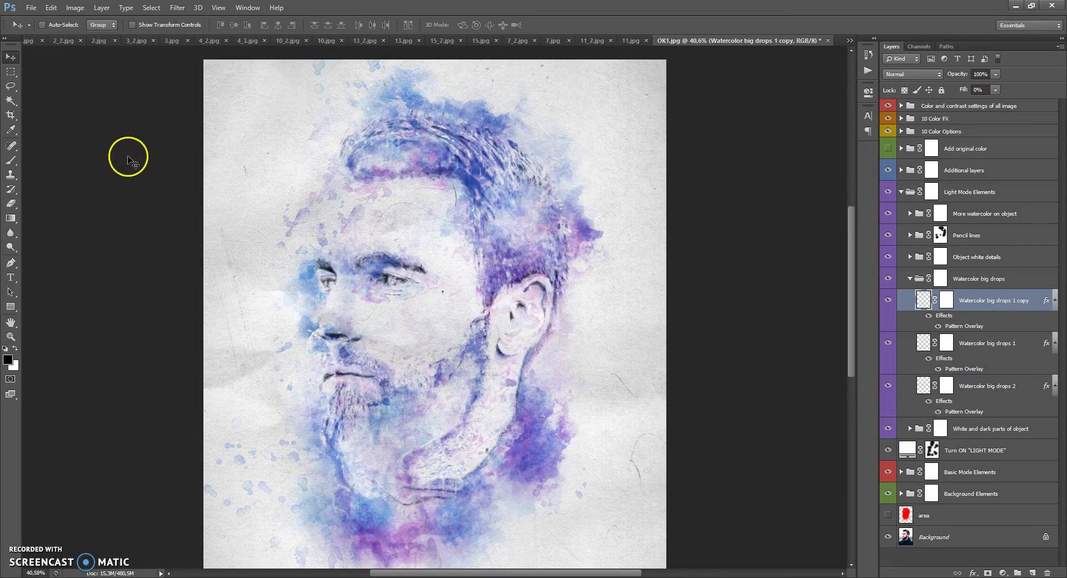
# Free-transform the copied drops layer, scaling it to about 67%, rotating it and repositioning it over the portrait.
pyautogui.click(48, 8)
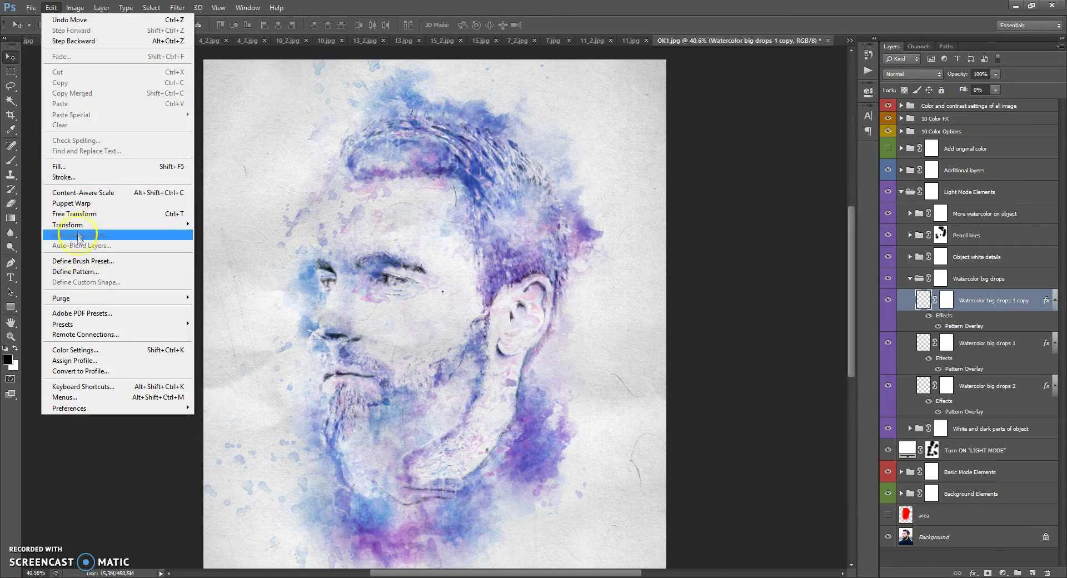
pyautogui.click(157, 216)
pyautogui.scroll(-2, 295, 137)
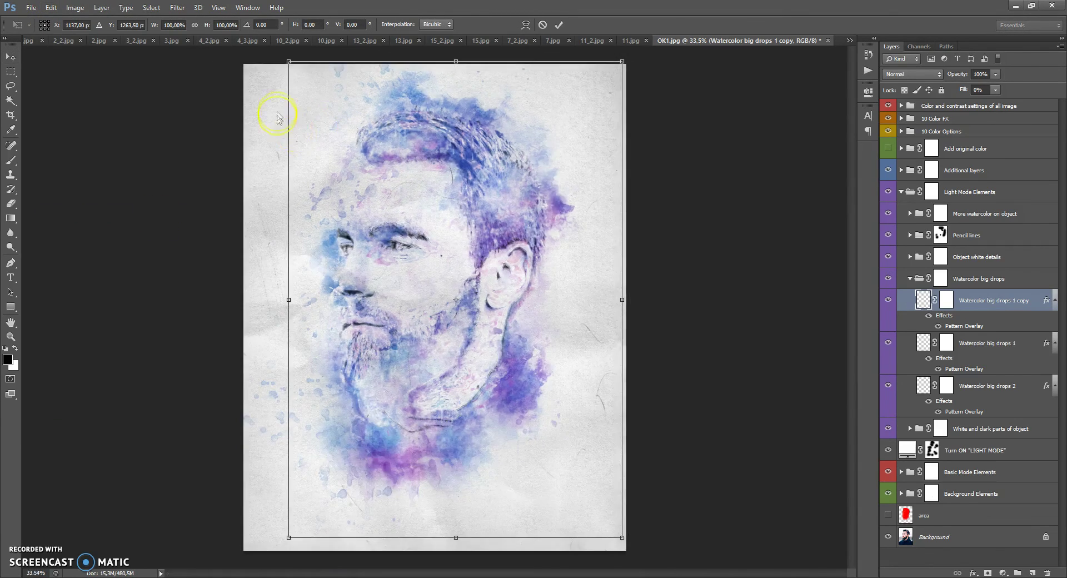
pyautogui.moveTo(274, 95); pyautogui.dragTo(475, 114)
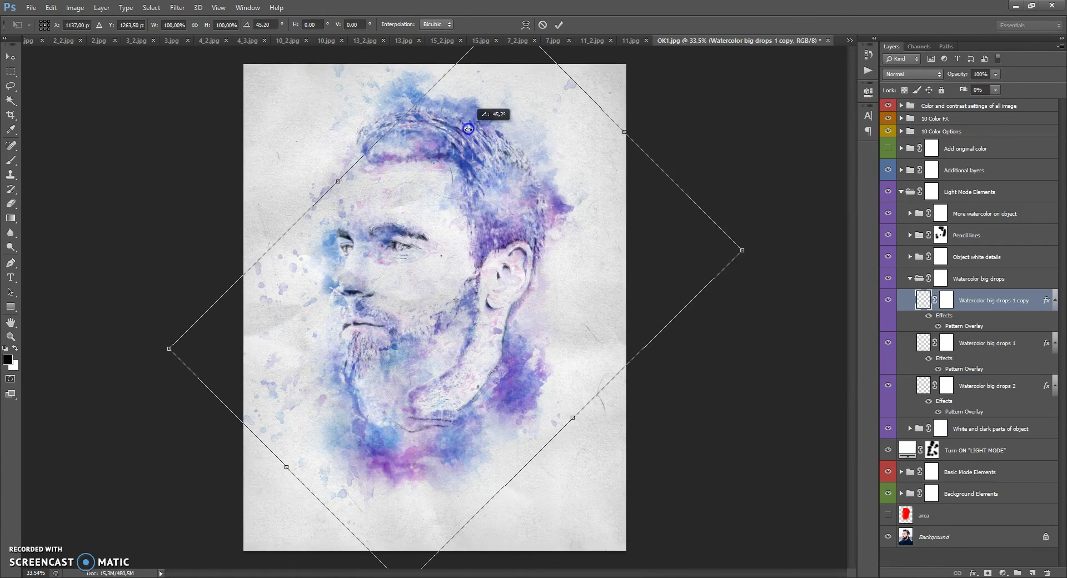
pyautogui.moveTo(728, 248); pyautogui.dragTo(646, 258)
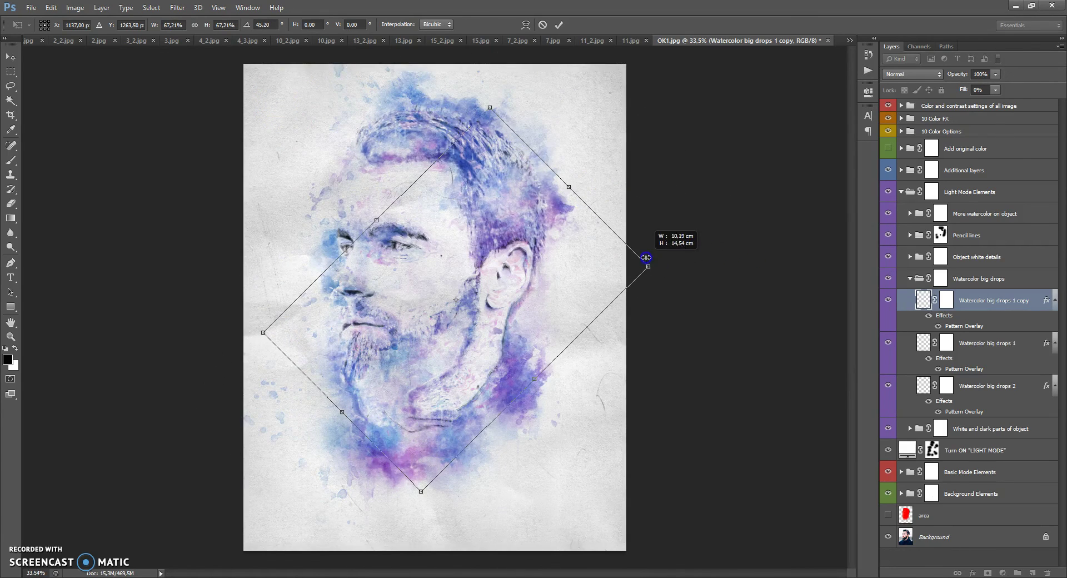
pyautogui.moveTo(445, 274); pyautogui.dragTo(421, 349)
pyautogui.moveTo(519, 161); pyautogui.dragTo(248, 275)
pyautogui.moveTo(448, 448); pyautogui.dragTo(544, 419)
pyautogui.doubleClick(541, 401)
# Paint black with the Brush tool on the copied drops layer's mask over the eye and cheek area.
pyautogui.click(945, 299)
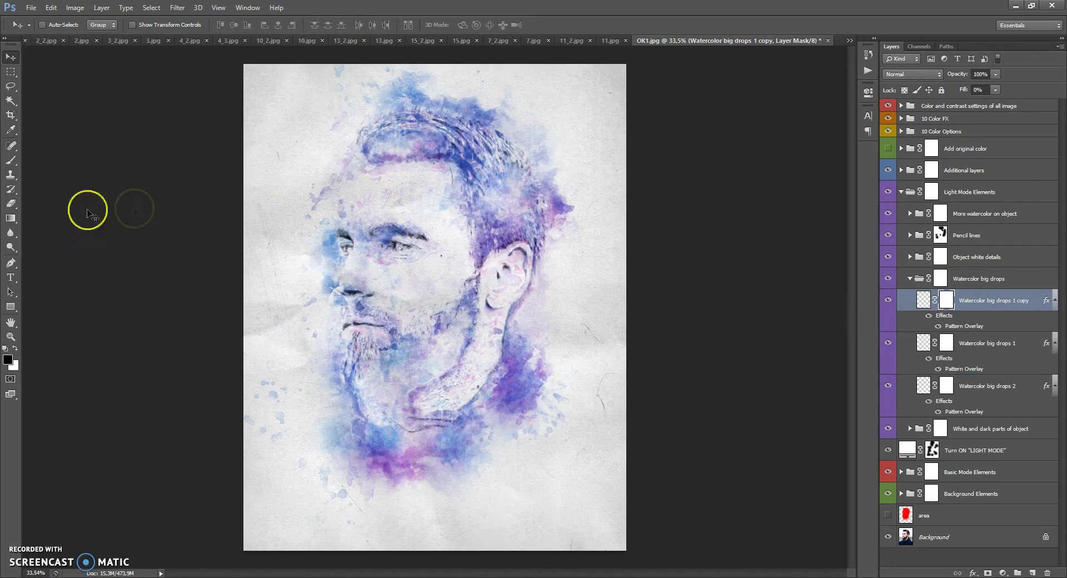
pyautogui.click(9, 164)
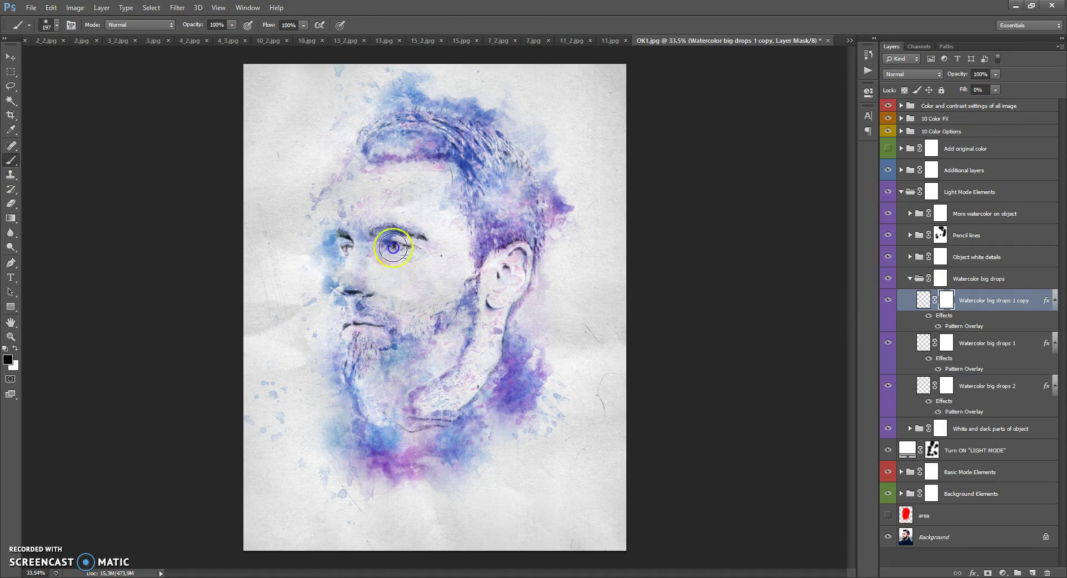
pyautogui.moveTo(382, 304); pyautogui.dragTo(378, 326)
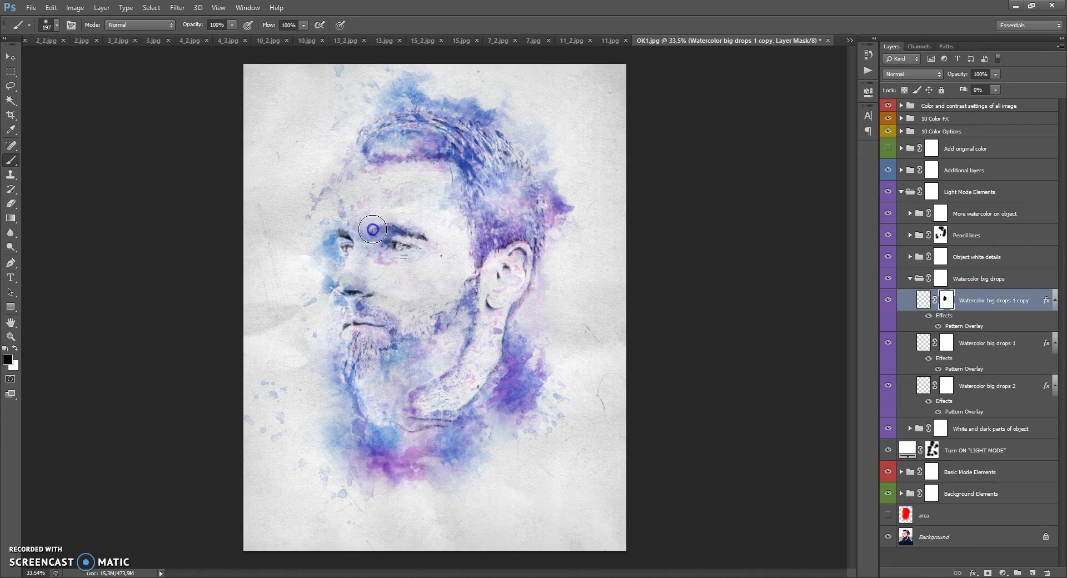
# Collapse the Light Mode Elements group and expand Additional layers to examine its contents, selecting the Add more light layer.
pyautogui.click(910, 278)
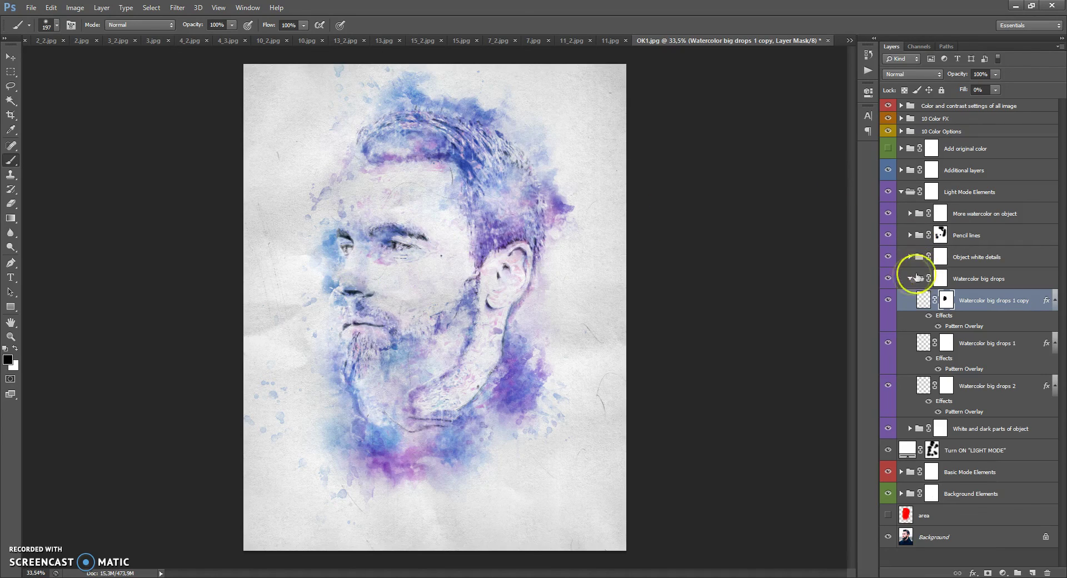
pyautogui.click(898, 193)
pyautogui.click(901, 192)
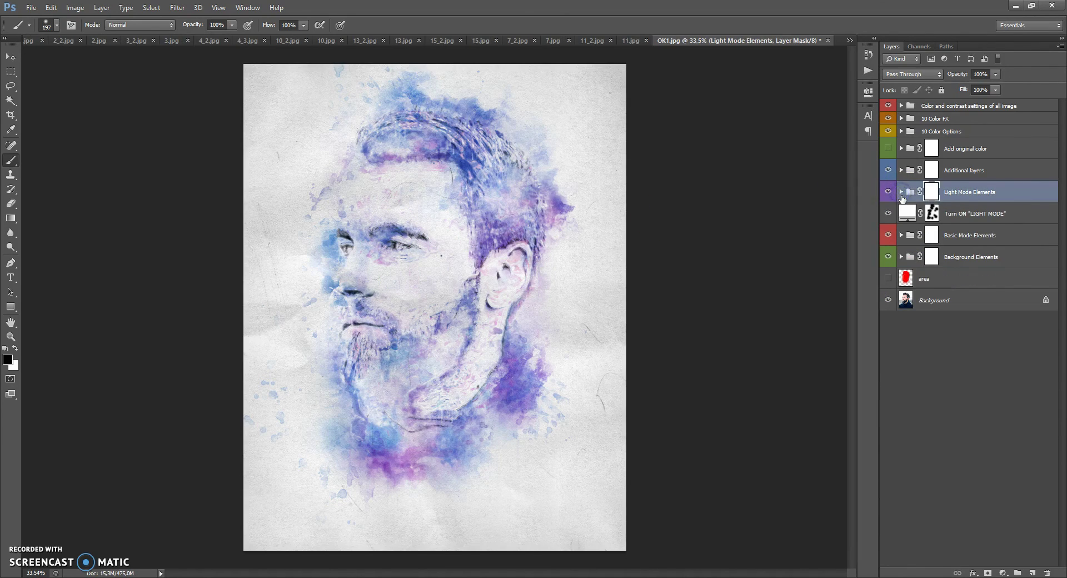
pyautogui.click(903, 170)
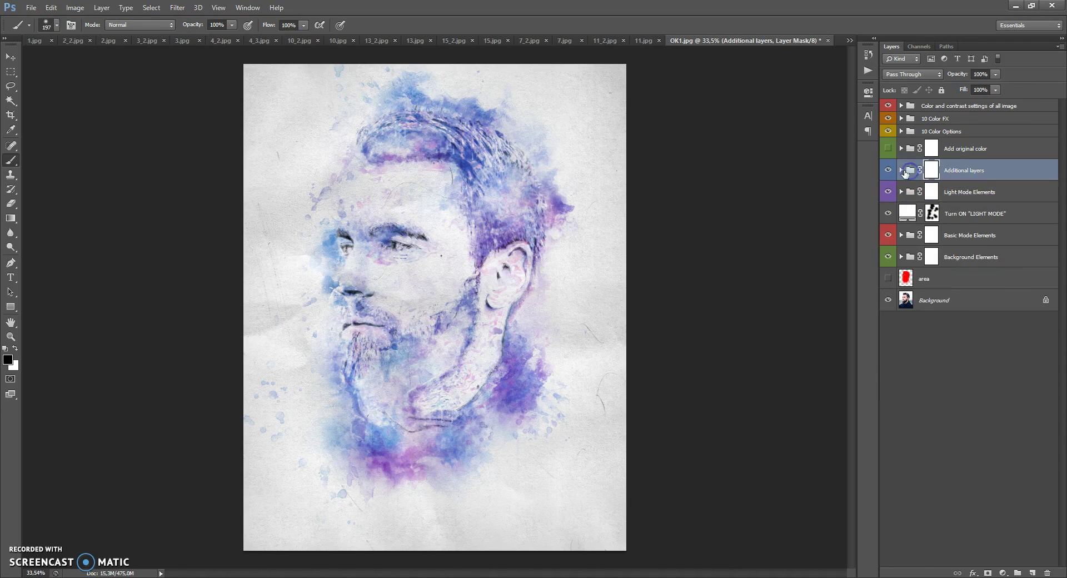
pyautogui.click(901, 170)
pyautogui.click(908, 170)
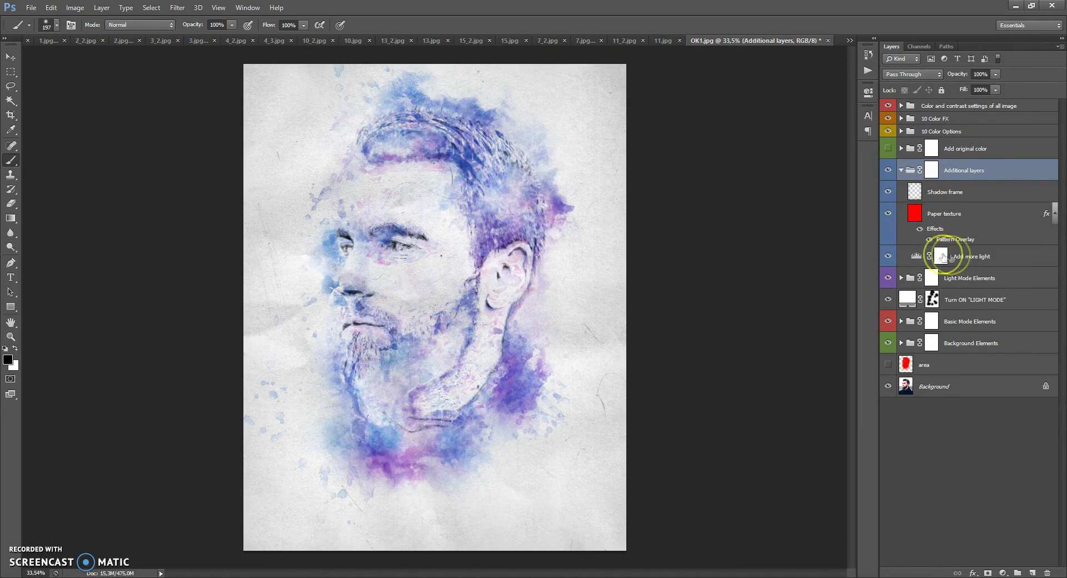
pyautogui.click(962, 257)
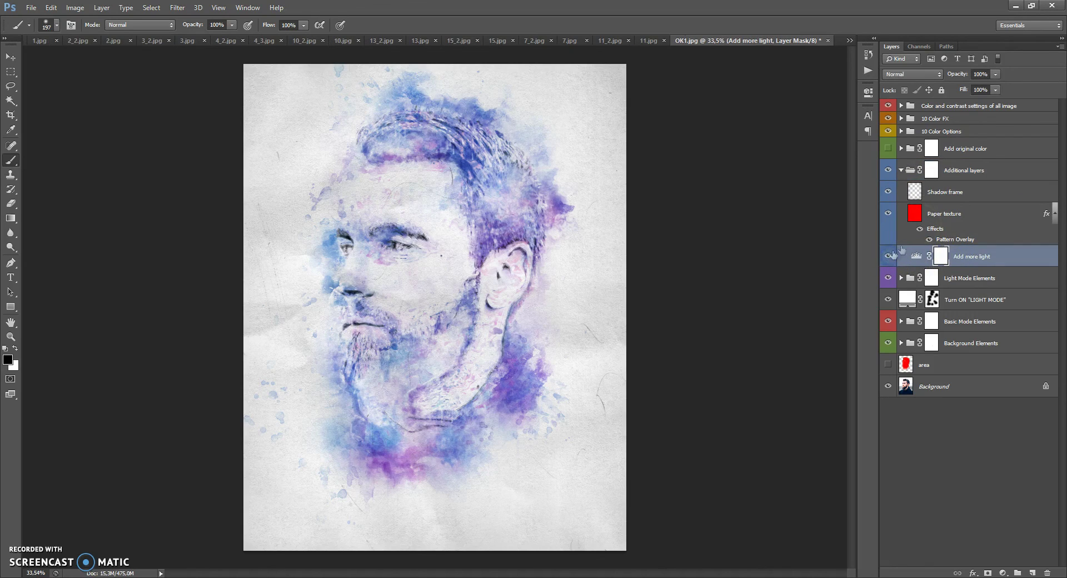
# Open the Paper texture layer's Pattern Overlay settings and reposition the paper pattern on the canvas.
pyautogui.click(927, 214)
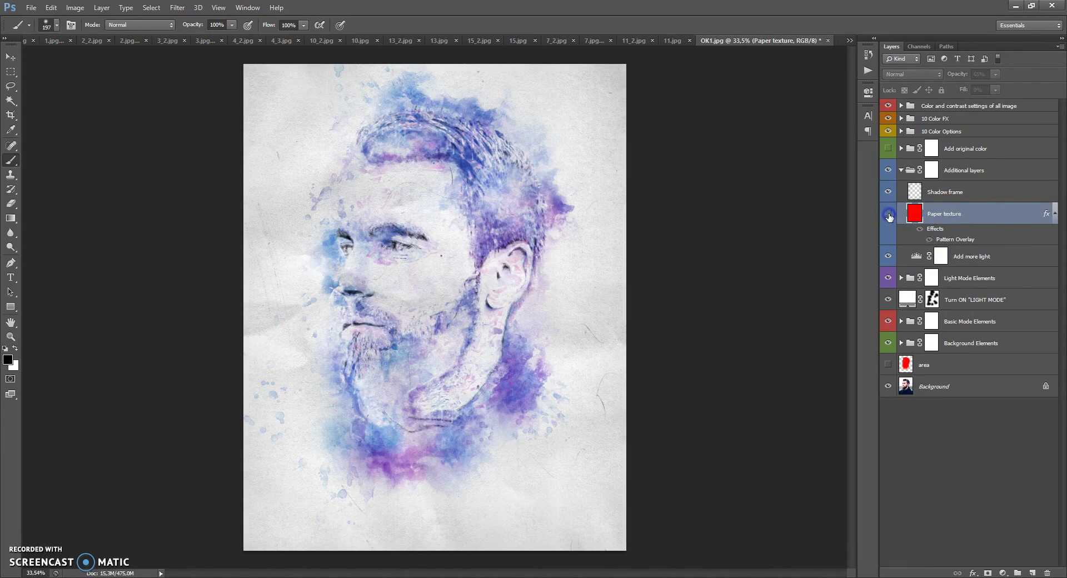
pyautogui.click(945, 241)
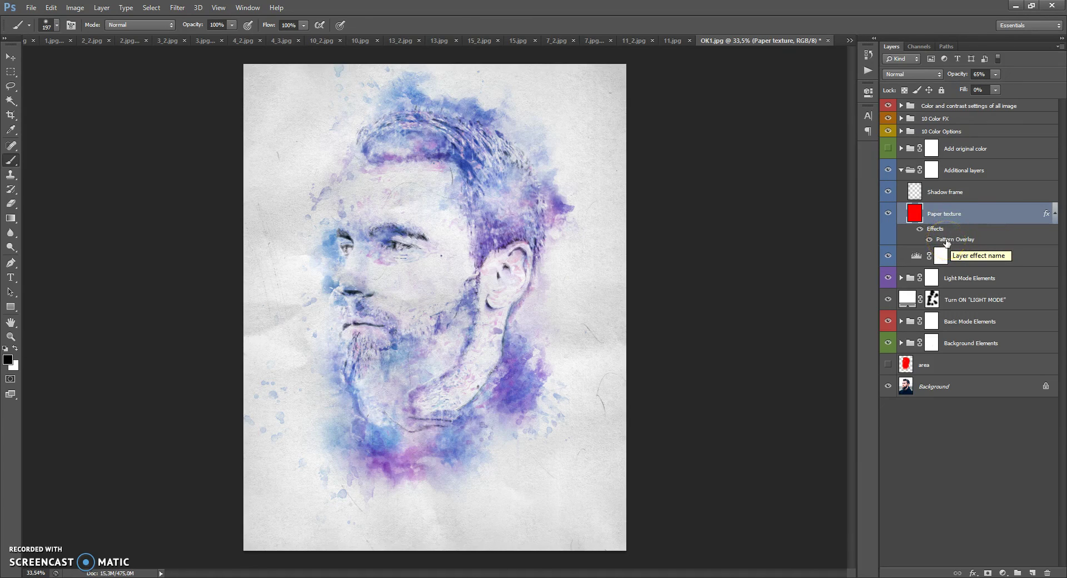
pyautogui.doubleClick(945, 241)
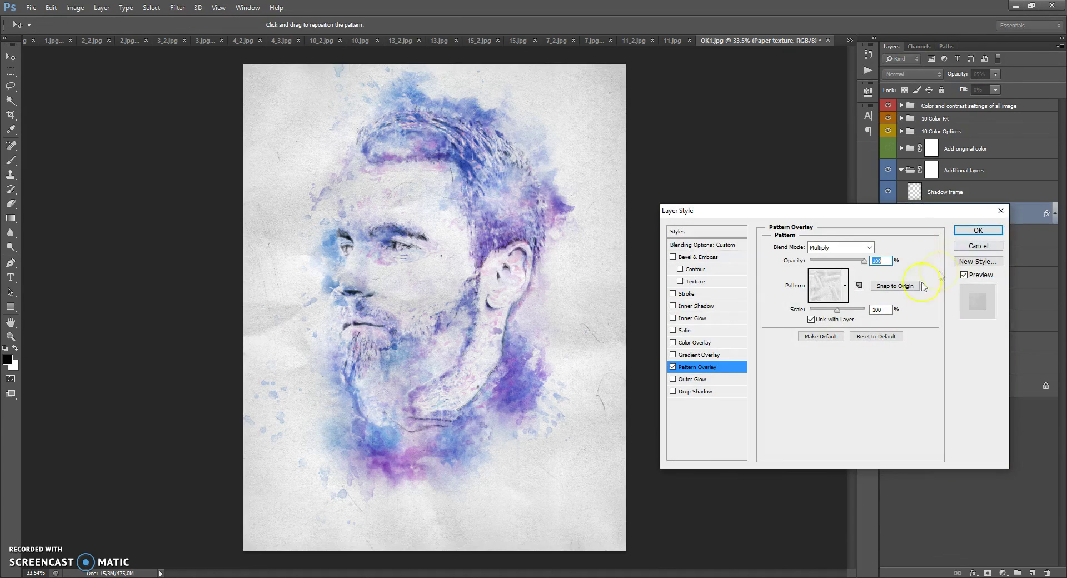
pyautogui.moveTo(464, 311); pyautogui.dragTo(311, 316)
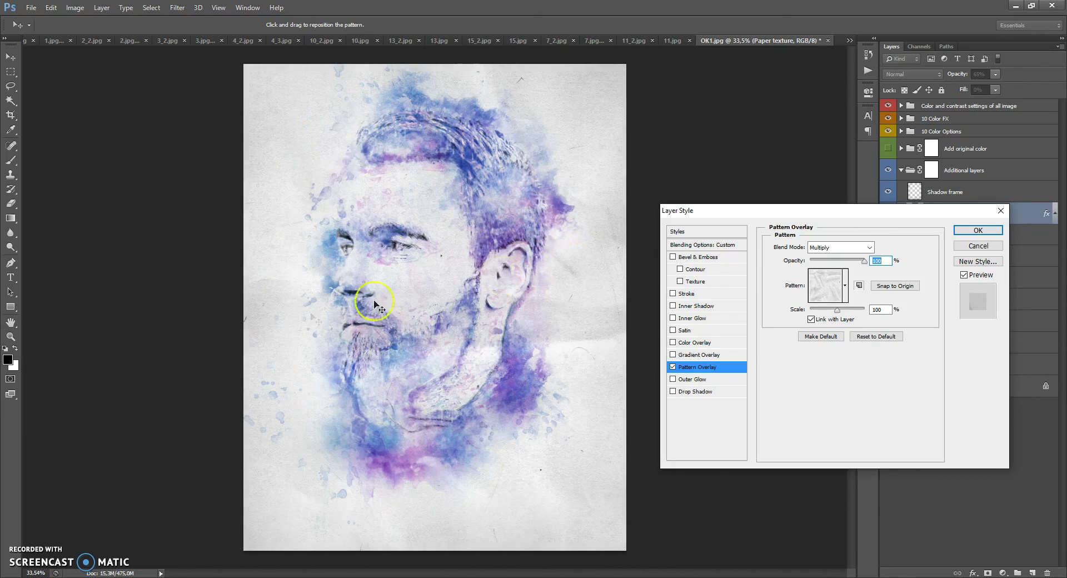
pyautogui.moveTo(542, 222); pyautogui.dragTo(219, 200)
pyautogui.moveTo(452, 231); pyautogui.dragTo(452, 191)
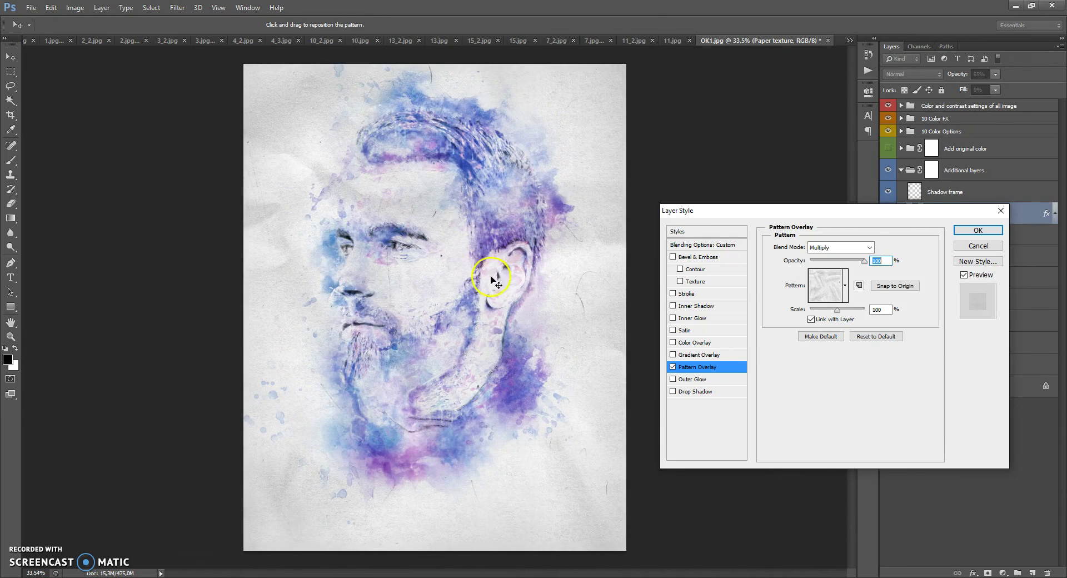
pyautogui.moveTo(480, 254)
pyautogui.mouseDown()
pyautogui.moveTo(484, 231)
pyautogui.moveTo(488, 256)
pyautogui.moveTo(489, 247)
pyautogui.mouseUp()
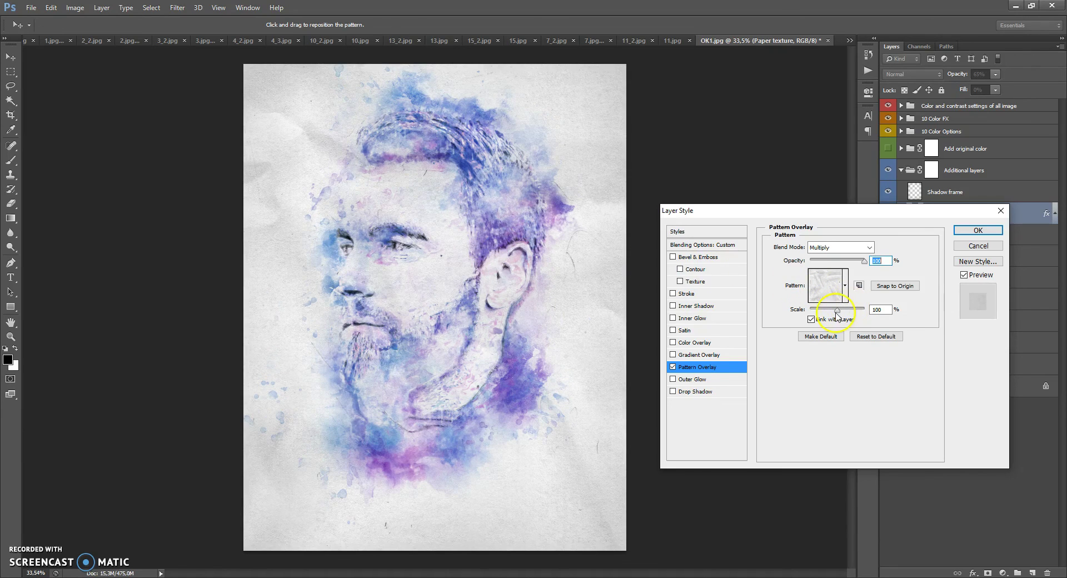
# Set the paper texture's pattern scale to 100% and apply the layer style.
pyautogui.moveTo(837, 312); pyautogui.dragTo(837, 311)
pyautogui.click(878, 311)
pyautogui.write('100')
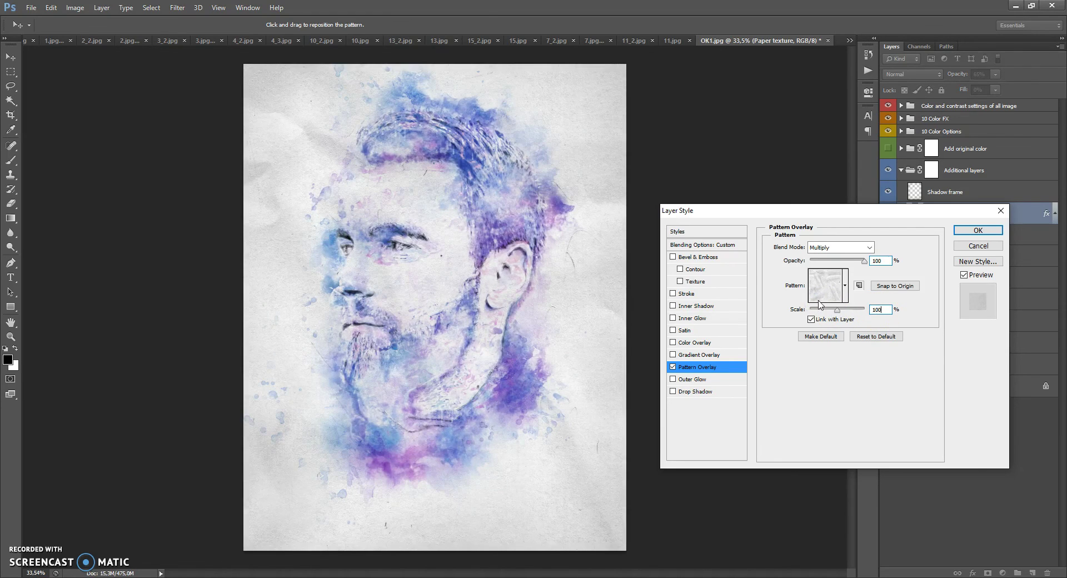
pyautogui.click(956, 233)
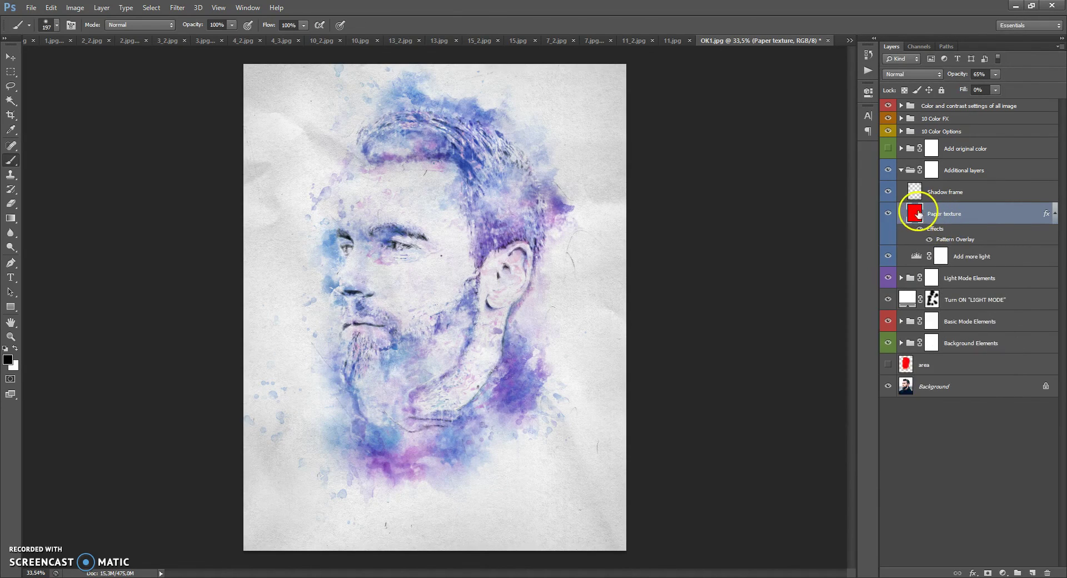
# Compare the Shadow frame layer shown and hidden, set its opacity to 25%, and collapse the Additional layers group.
pyautogui.click(916, 192)
pyautogui.click(887, 192)
pyautogui.click(888, 192)
pyautogui.click(887, 192)
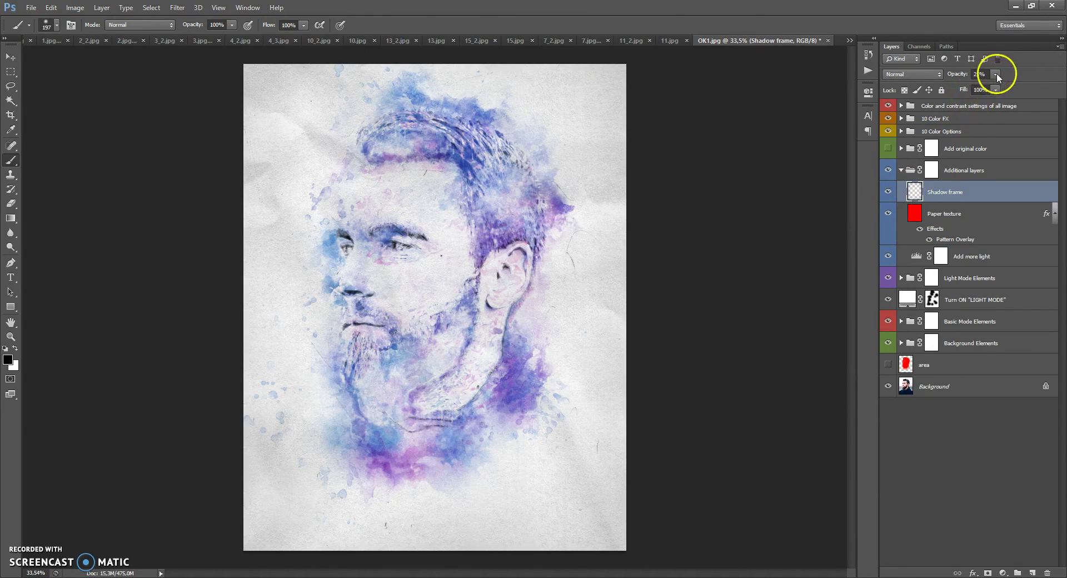
pyautogui.moveTo(1007, 88)
pyautogui.mouseDown()
pyautogui.moveTo(1034, 85)
pyautogui.moveTo(995, 88)
pyautogui.mouseUp()
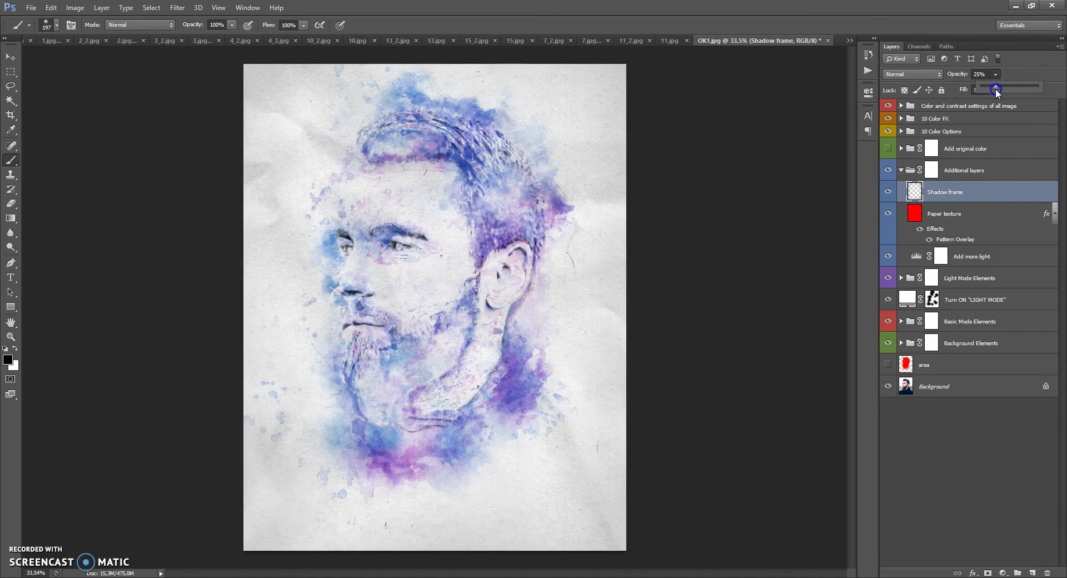
pyautogui.click(901, 170)
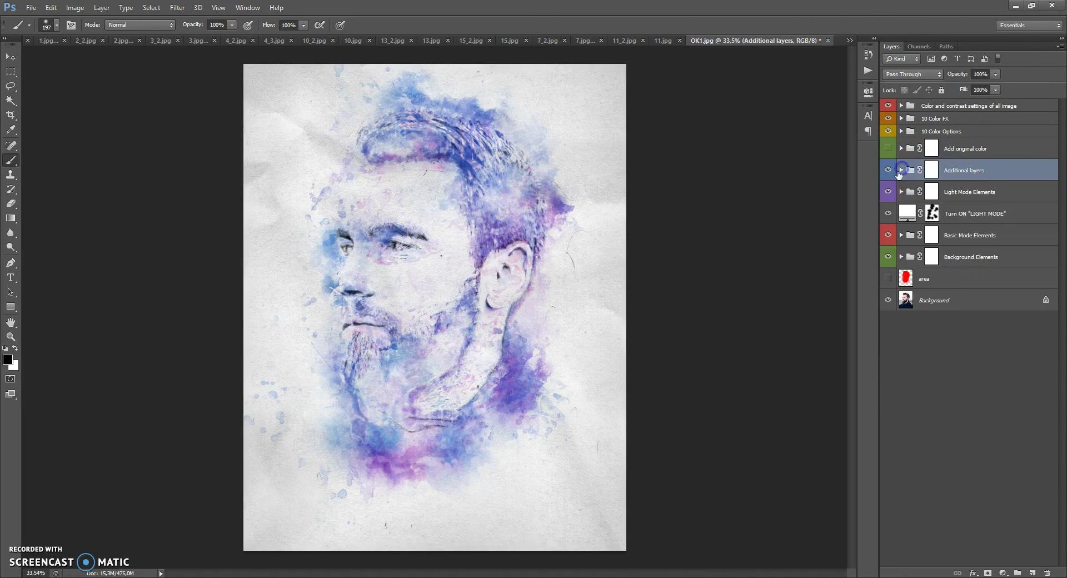
# Switch to the Move tool and make the Add original color group visible to check the portrait's colors.
pyautogui.click(910, 149)
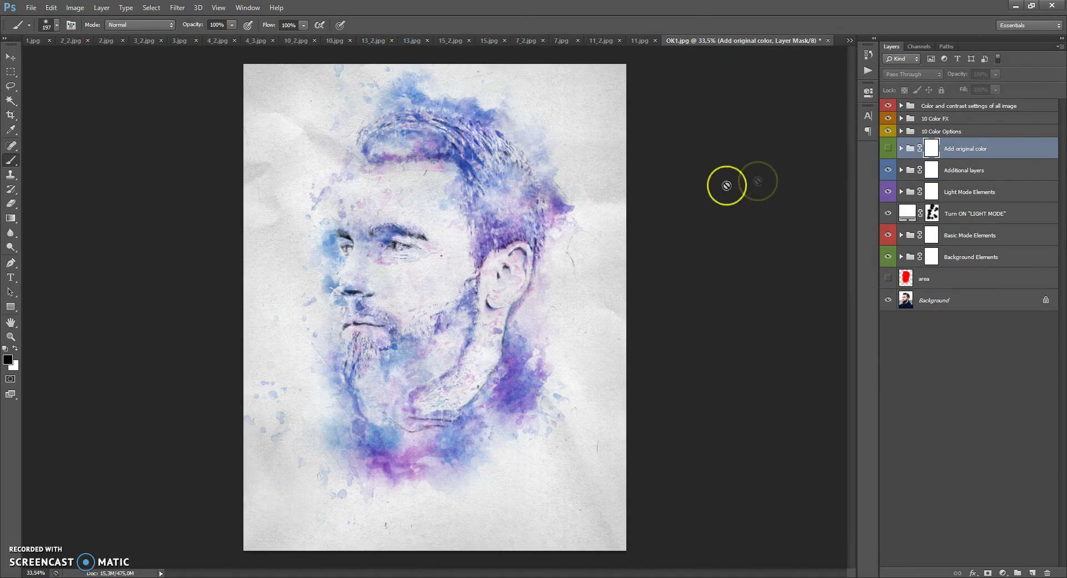
pyautogui.scroll(2, 419, 119)
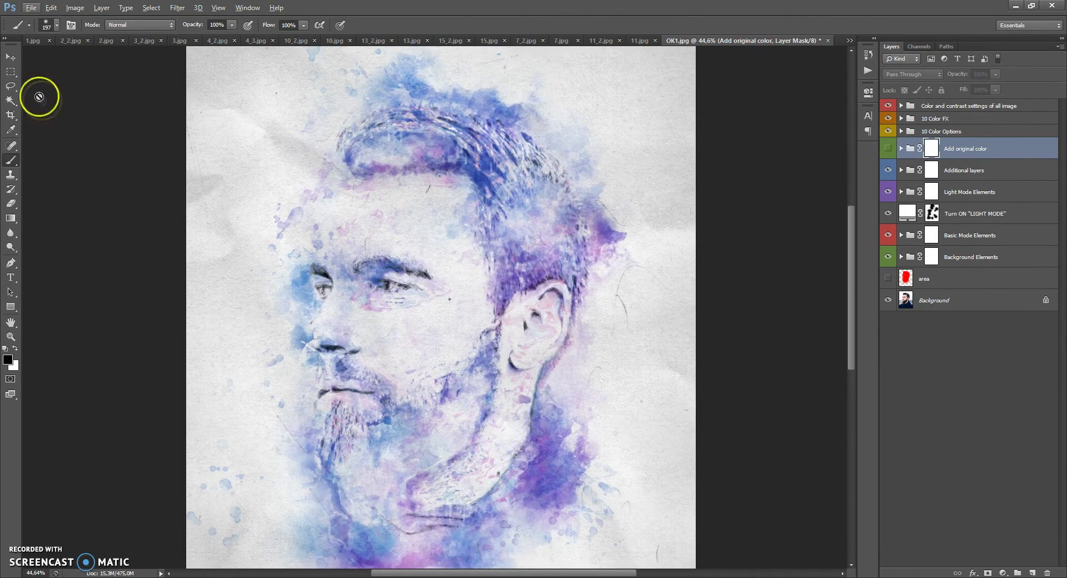
pyautogui.click(11, 57)
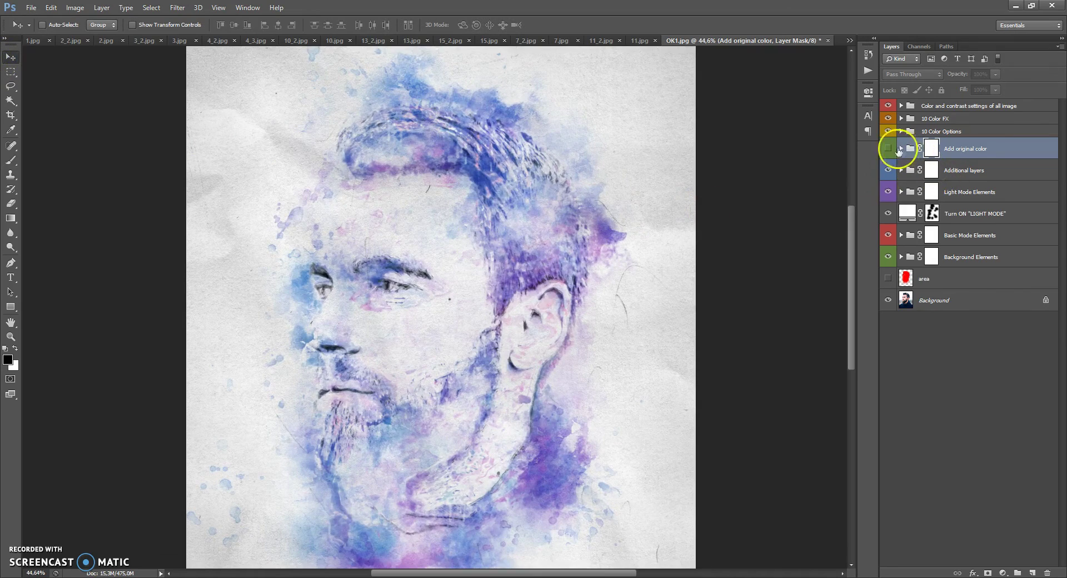
pyautogui.click(888, 149)
pyautogui.scroll(-2, 565, 304)
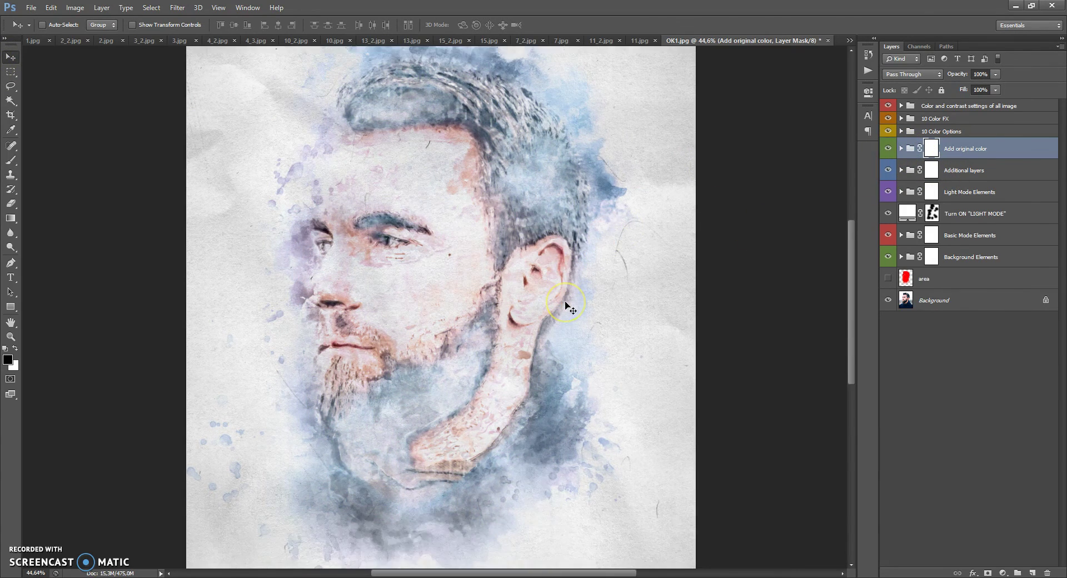
pyautogui.scroll(2, 571, 308)
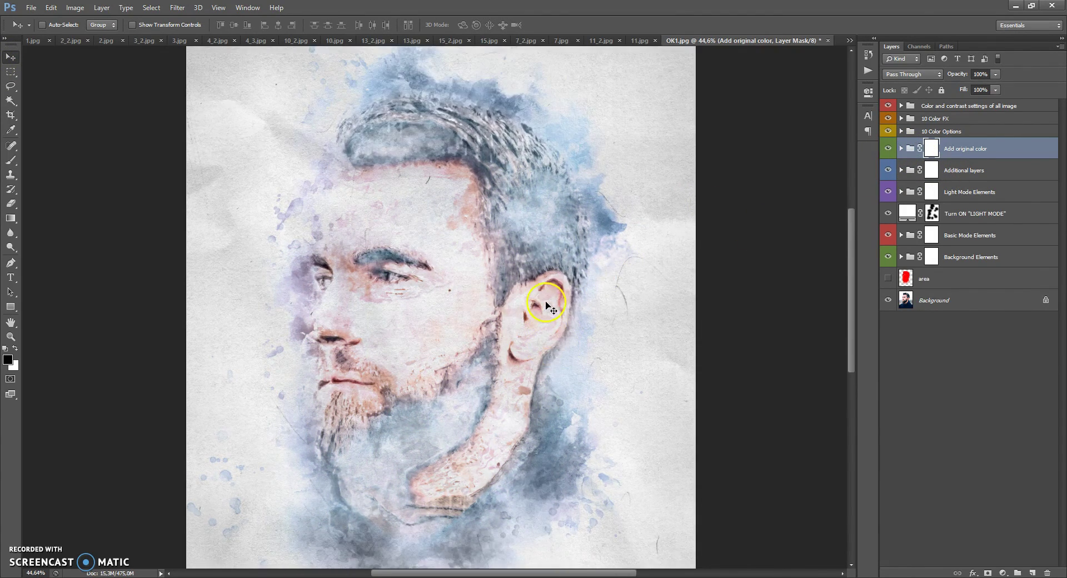
# Expand the Add original color group, hide Make Black & White image, and compare the portrait with and without Add original color layer.
pyautogui.click(901, 149)
pyautogui.click(888, 213)
pyautogui.click(887, 215)
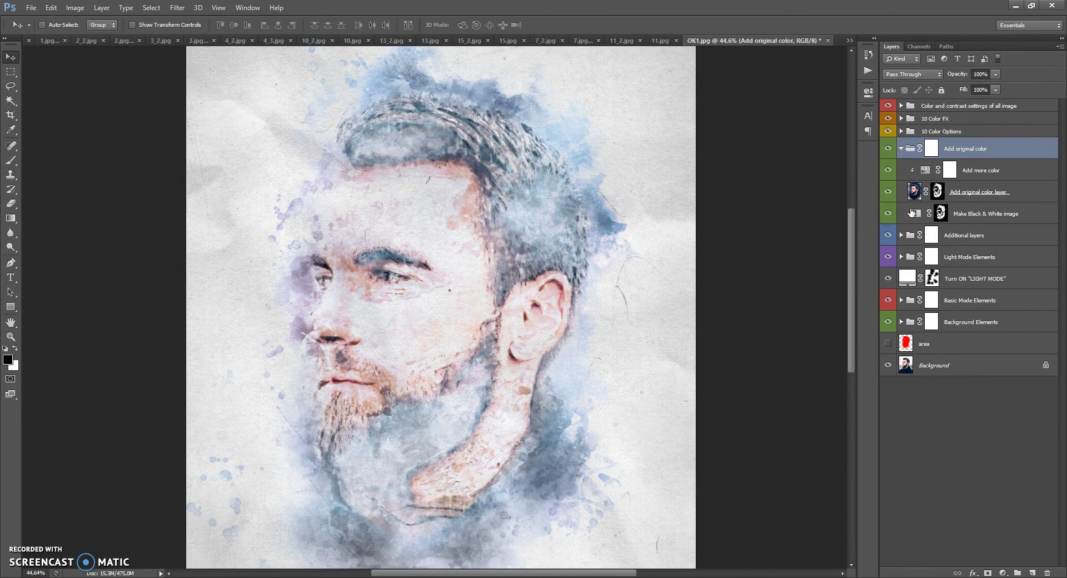
pyautogui.click(888, 214)
pyautogui.click(888, 215)
pyautogui.click(888, 215)
pyautogui.click(892, 194)
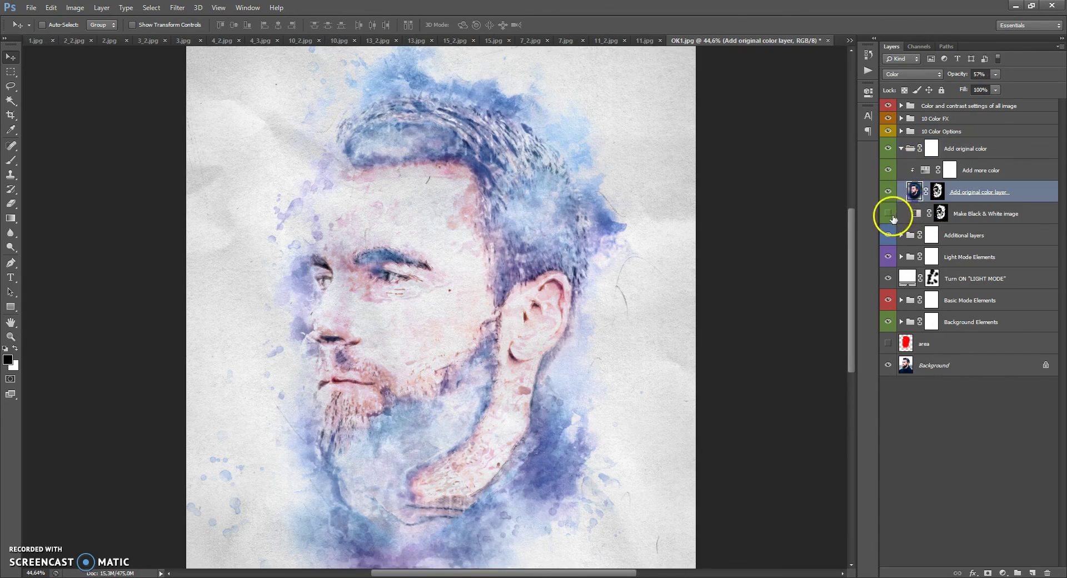
pyautogui.click(888, 192)
pyautogui.click(888, 193)
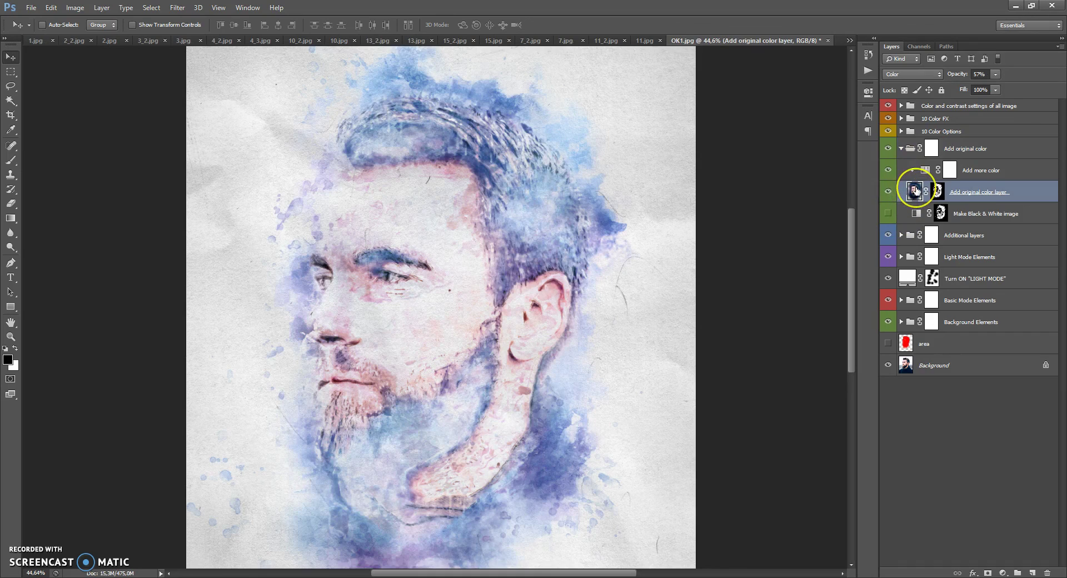
# Try different saturation and hue values in the Add more color Hue/Saturation adjustment, then reset the hue to 0.
pyautogui.click(925, 170)
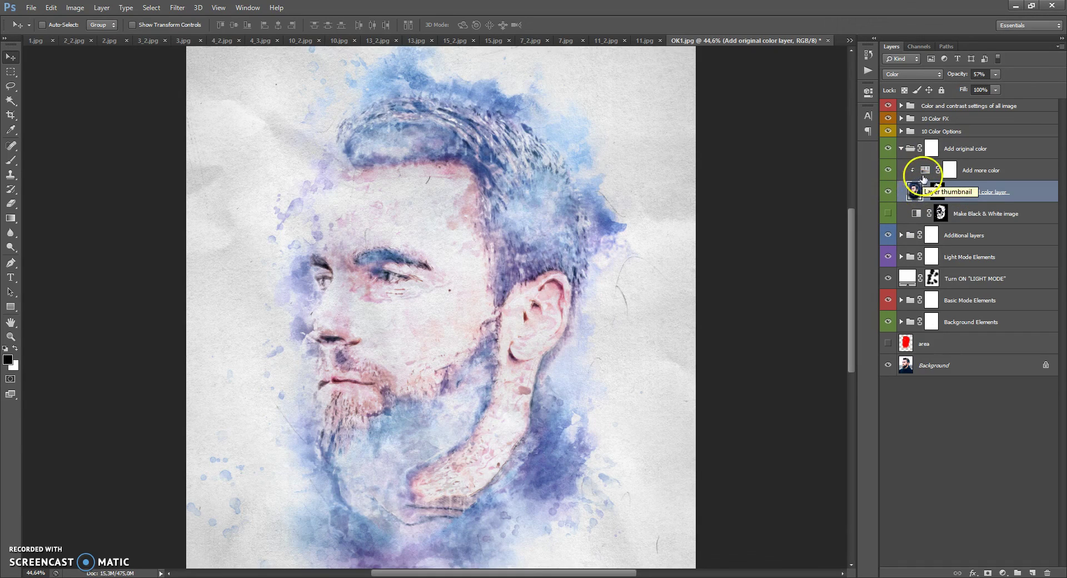
pyautogui.doubleClick(925, 170)
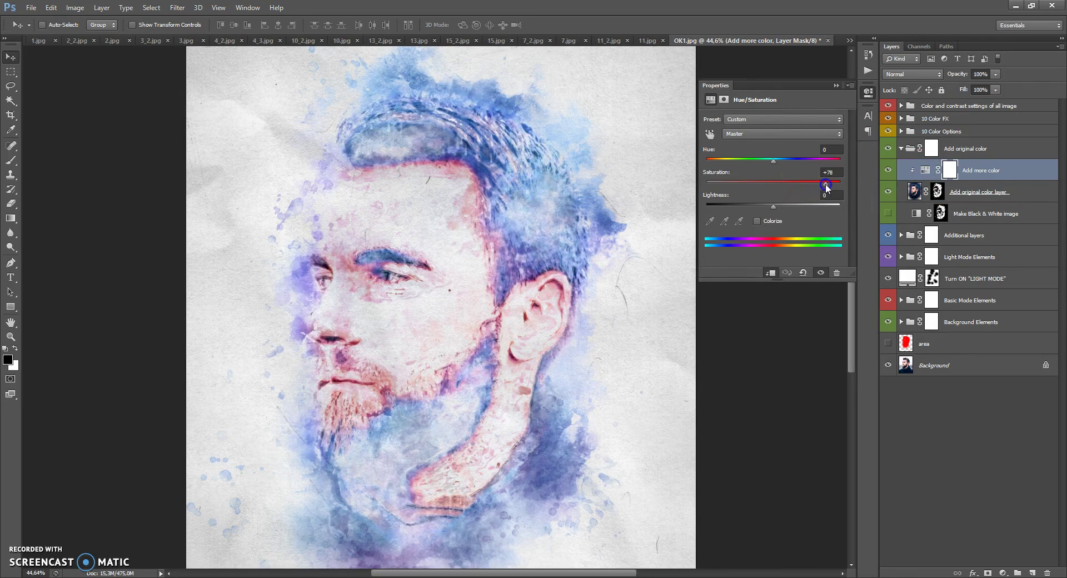
pyautogui.moveTo(826, 183); pyautogui.dragTo(796, 186)
pyautogui.moveTo(814, 191); pyautogui.dragTo(792, 166)
pyautogui.click(832, 150)
pyautogui.write('0')
pyautogui.click(836, 85)
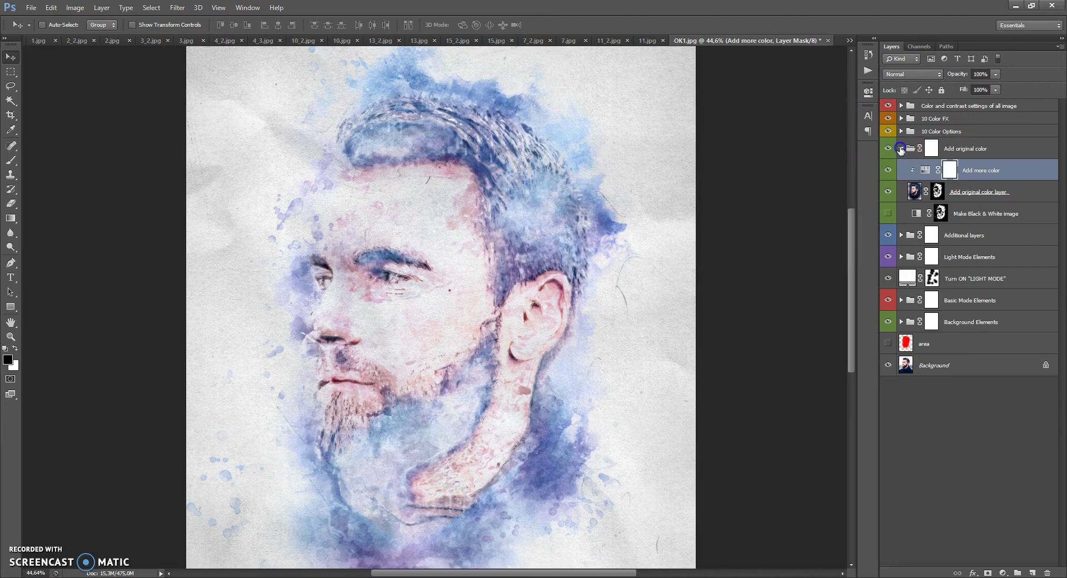
# Collapse the Add original color group, compare the image with and without it, and leave the group hidden.
pyautogui.click(901, 149)
pyautogui.click(888, 149)
pyautogui.click(888, 149)
pyautogui.click(888, 149)
pyautogui.click(888, 149)
pyautogui.click(907, 149)
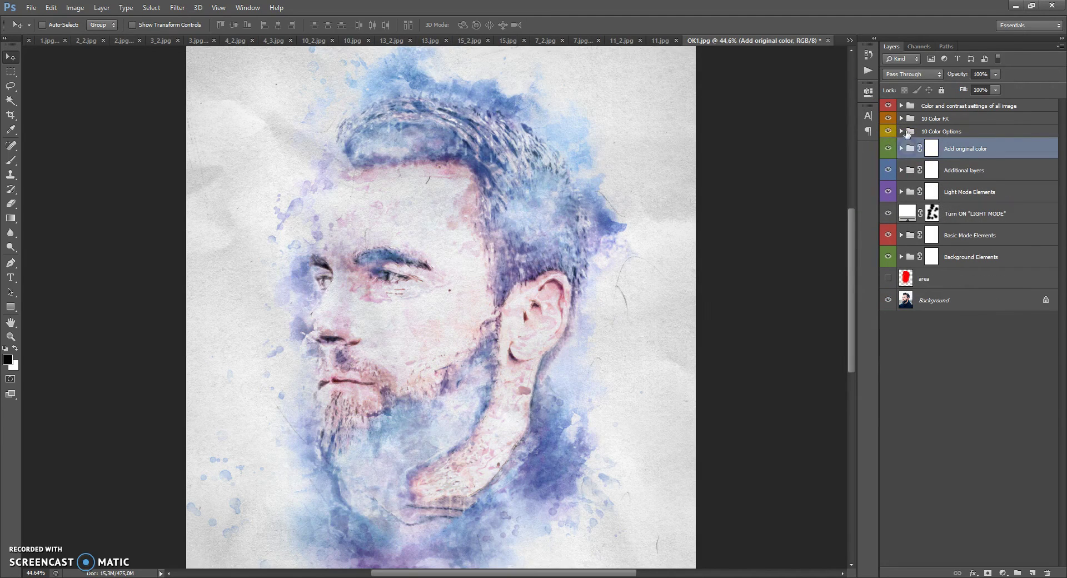
pyautogui.click(888, 149)
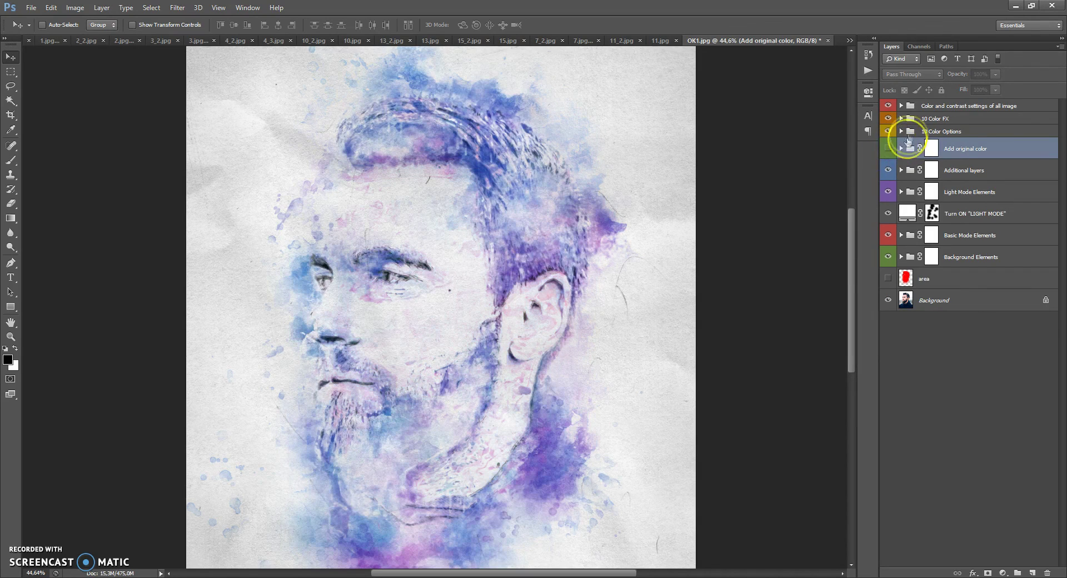
# Expand the 10 Color Options group and preview Color Options 1 through 4 one at a time.
pyautogui.click(910, 132)
pyautogui.click(901, 132)
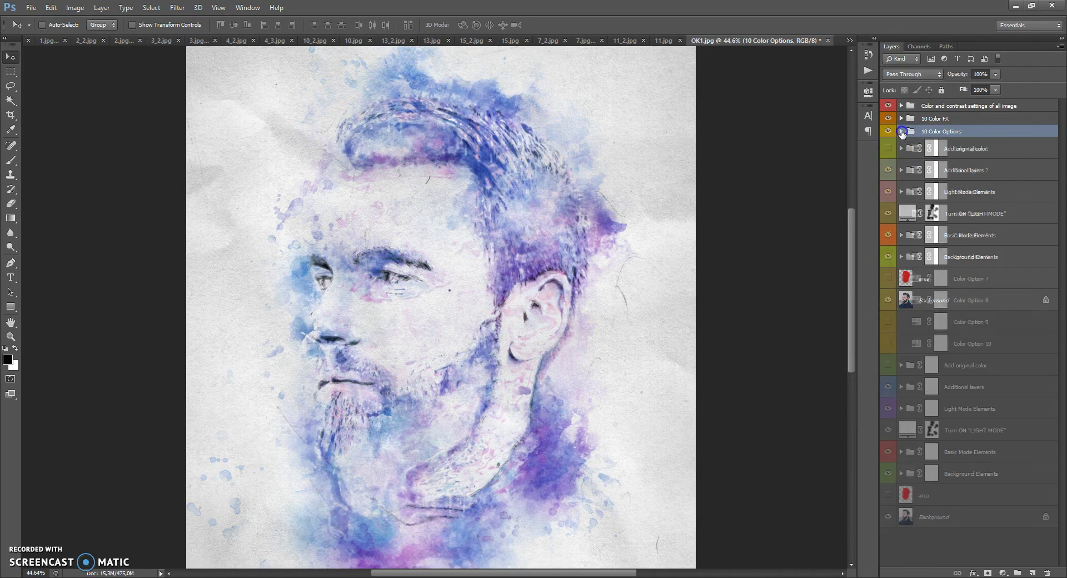
pyautogui.click(888, 148)
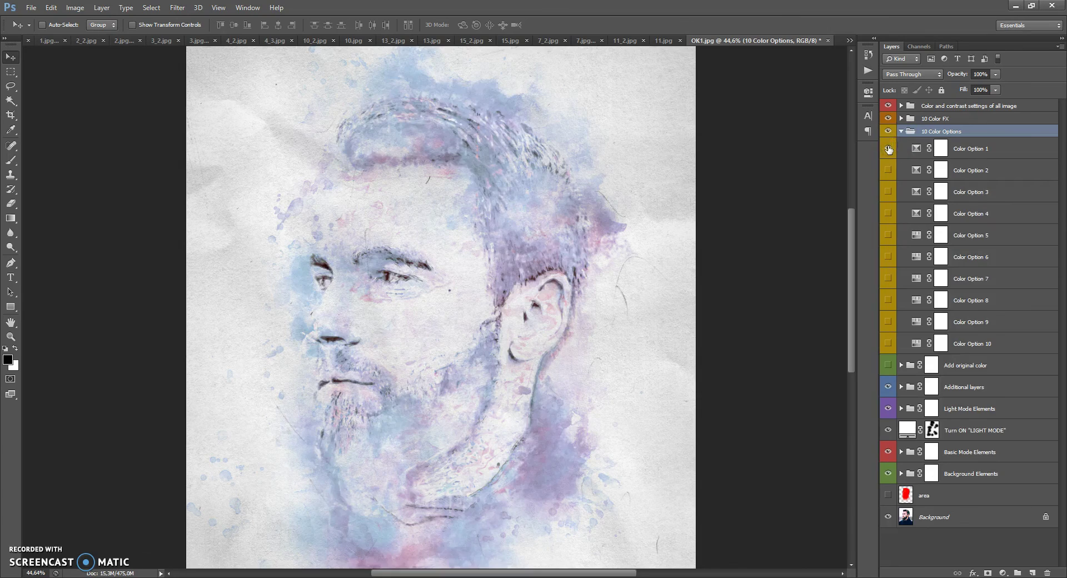
pyautogui.click(889, 149)
pyautogui.click(887, 170)
pyautogui.click(888, 170)
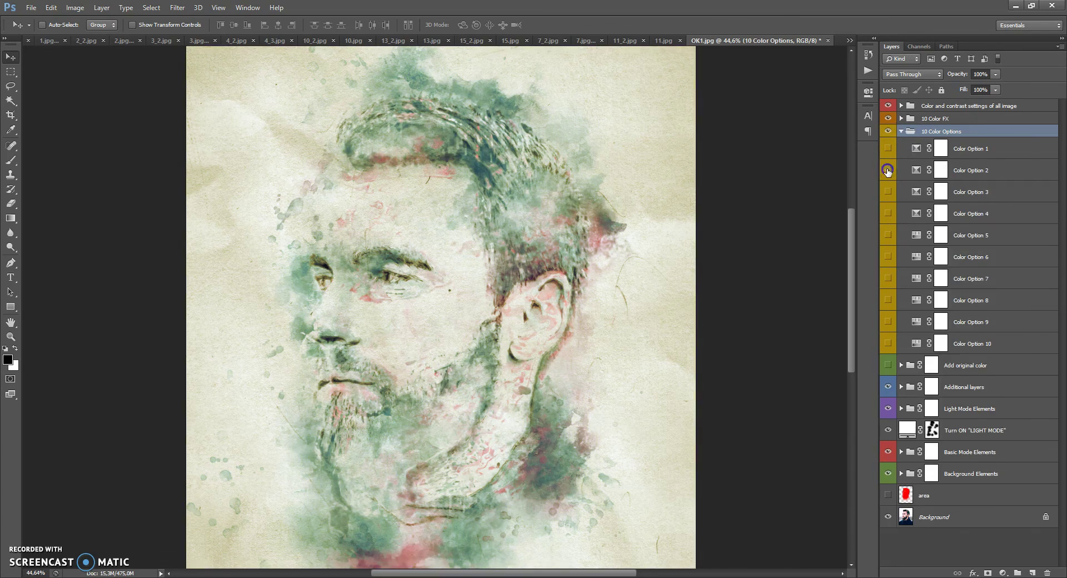
pyautogui.click(889, 192)
pyautogui.click(890, 192)
pyautogui.click(888, 213)
# Preview Color Options 5 through 10 on the portrait one at a time, hiding each one again.
pyautogui.click(888, 235)
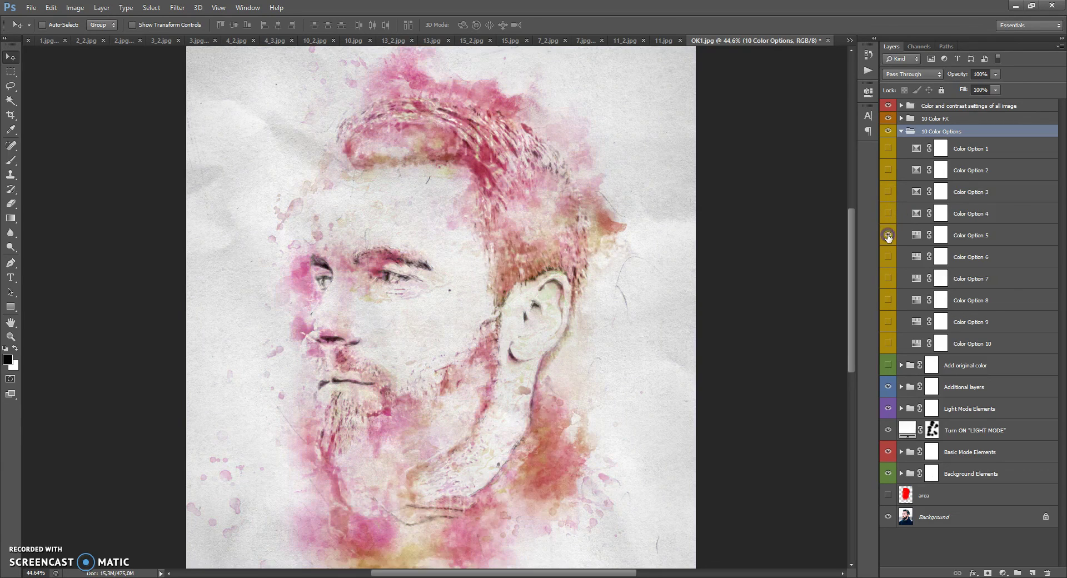
pyautogui.click(888, 235)
pyautogui.click(888, 257)
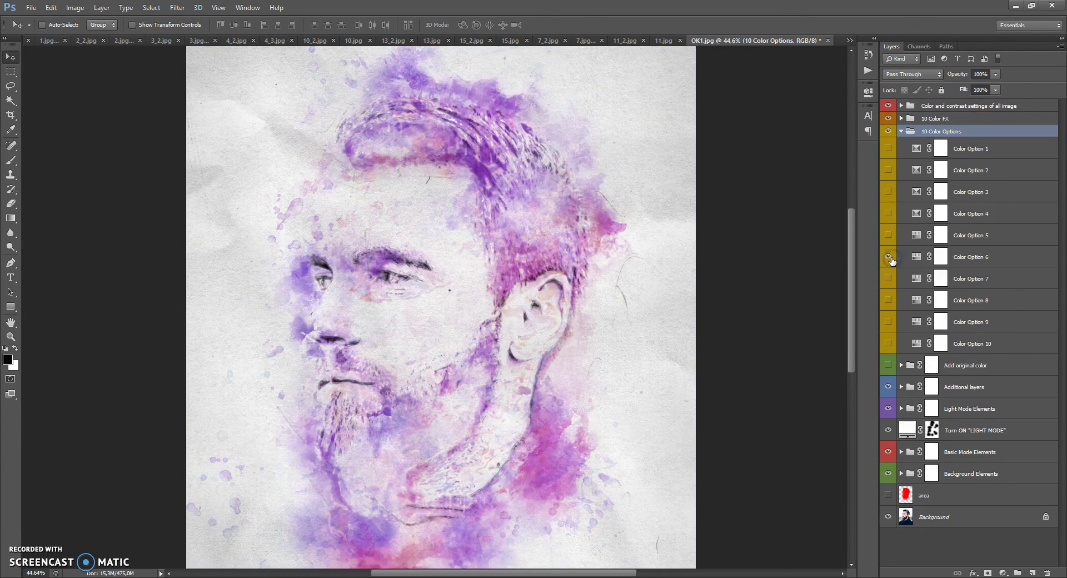
pyautogui.click(888, 257)
pyautogui.click(888, 279)
pyautogui.click(888, 279)
pyautogui.click(888, 300)
pyautogui.click(888, 300)
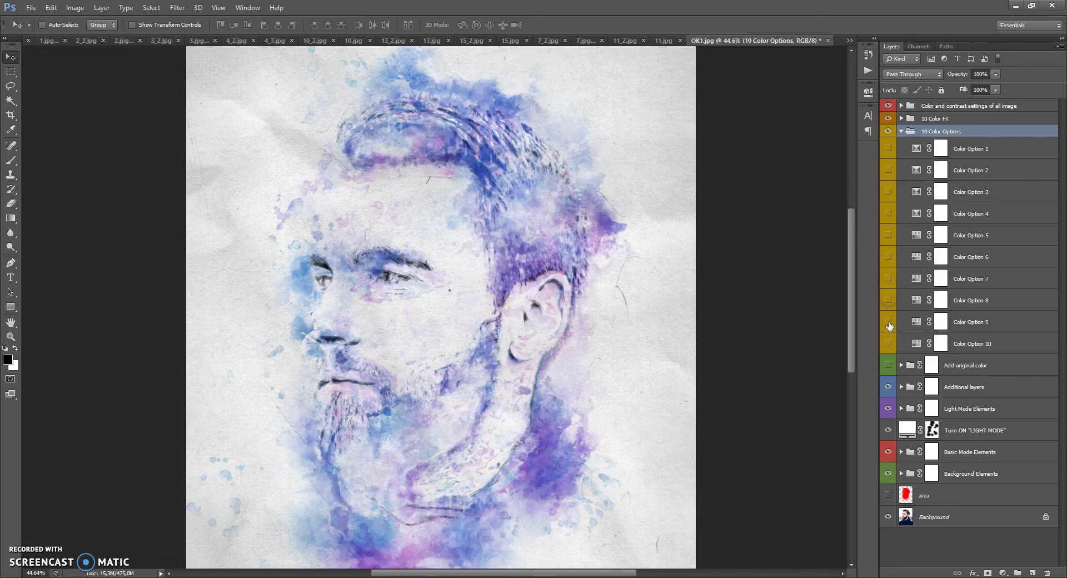
pyautogui.click(888, 322)
pyautogui.click(888, 322)
pyautogui.click(888, 343)
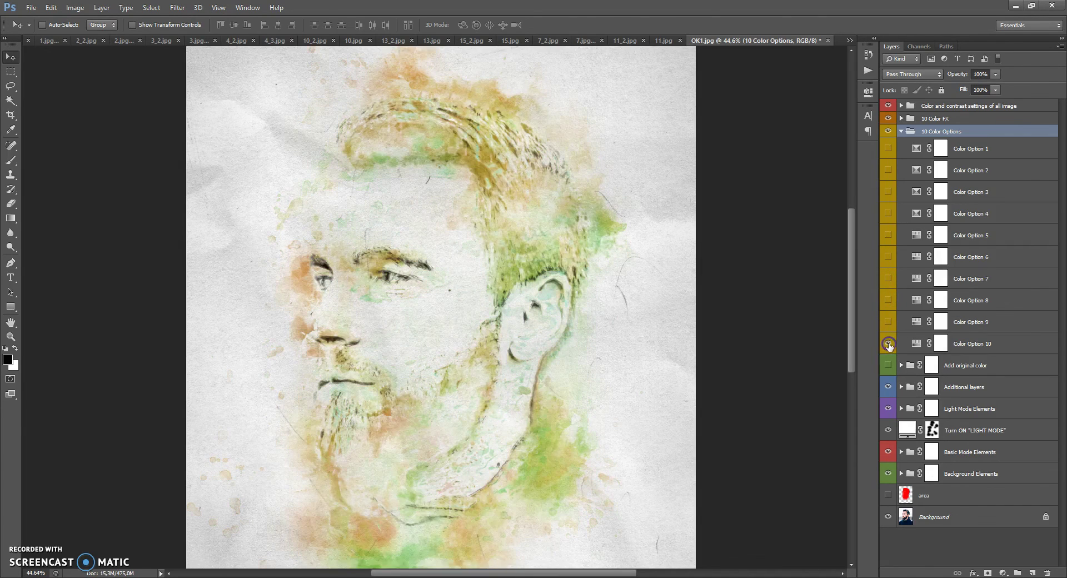
pyautogui.click(888, 343)
# Preview Color Options 5, 3 and 7 once more, hiding each one again.
pyautogui.click(888, 235)
pyautogui.click(888, 235)
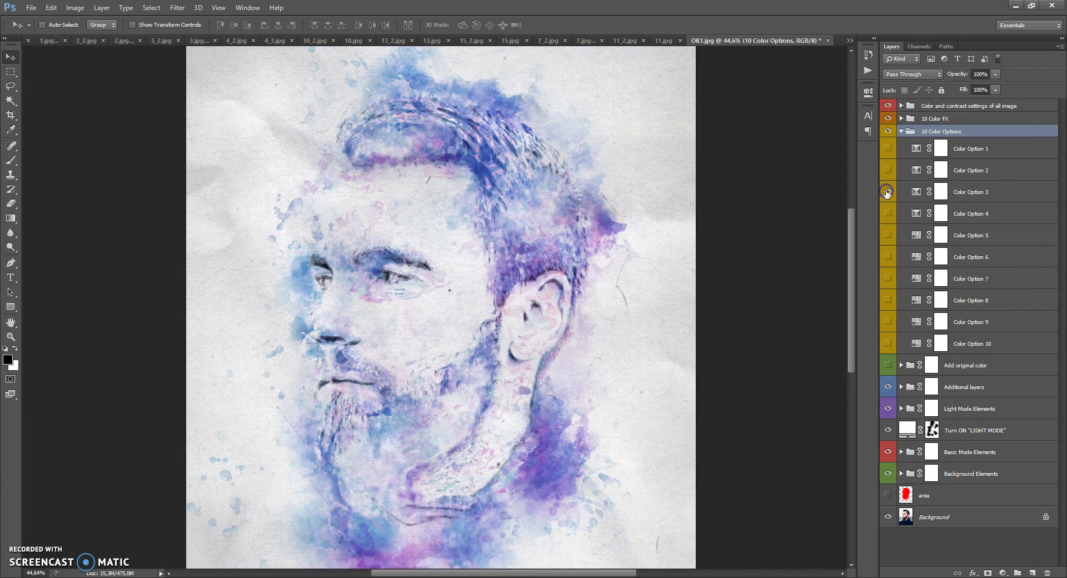
pyautogui.click(889, 192)
pyautogui.click(888, 191)
pyautogui.click(888, 278)
pyautogui.click(888, 278)
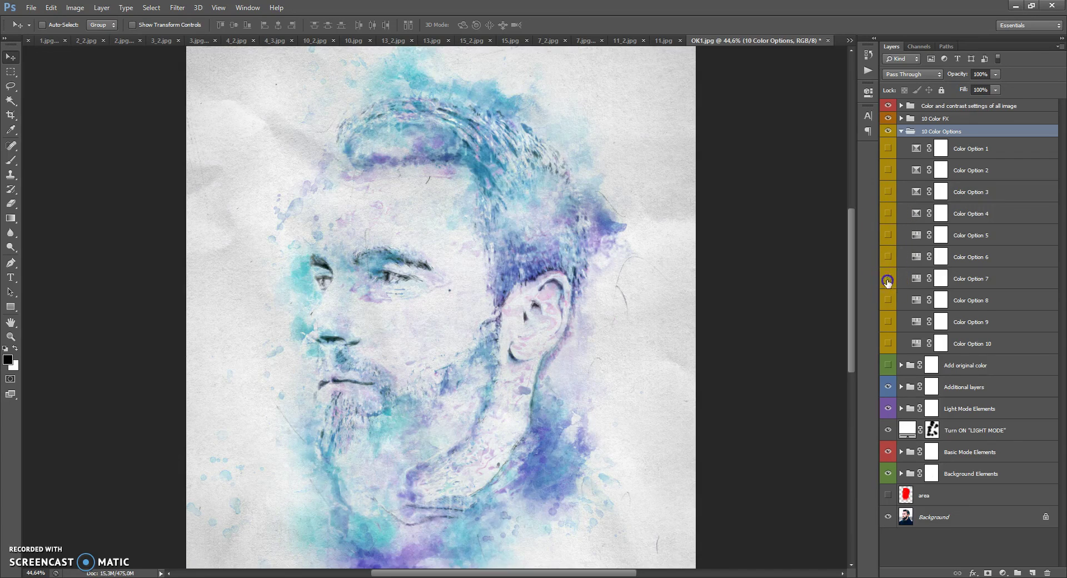
# Preview Color Option 5 combined with Color Options 2 and 3, keep only Color Option 3 visible, and collapse the 10 Color Options group.
pyautogui.click(888, 235)
pyautogui.click(888, 170)
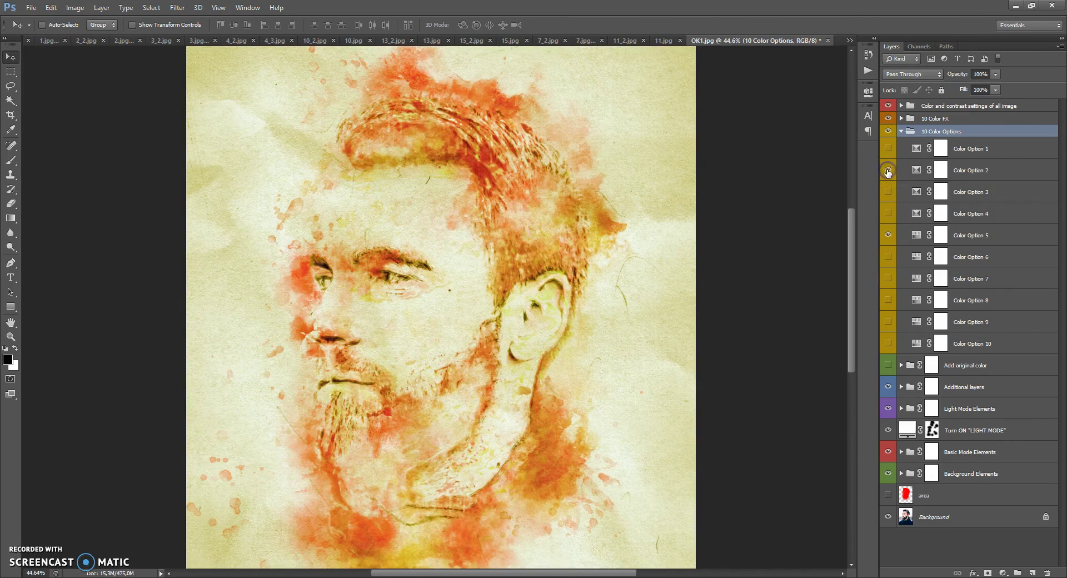
pyautogui.click(888, 170)
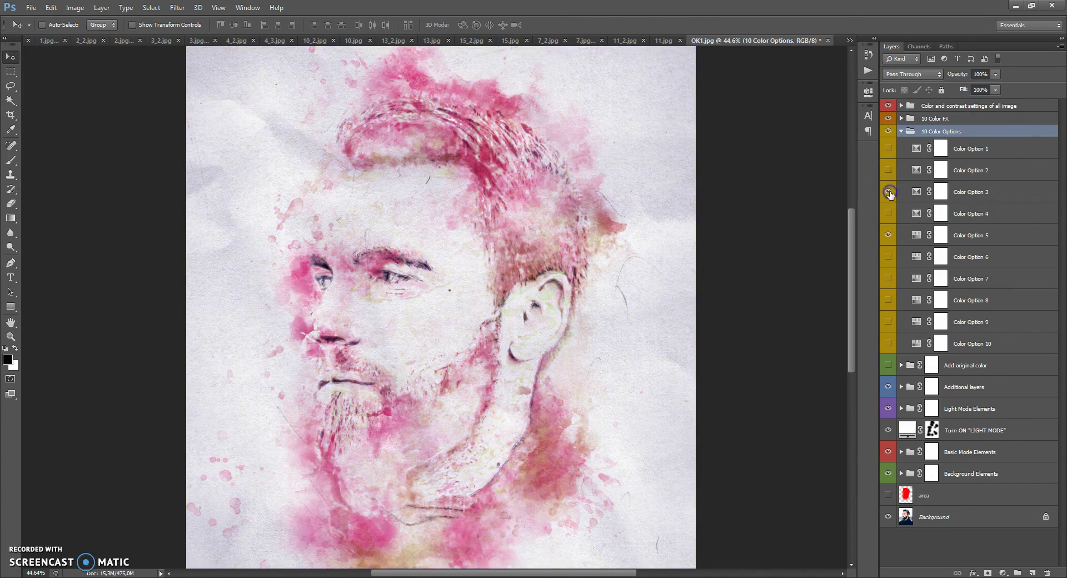
pyautogui.click(888, 235)
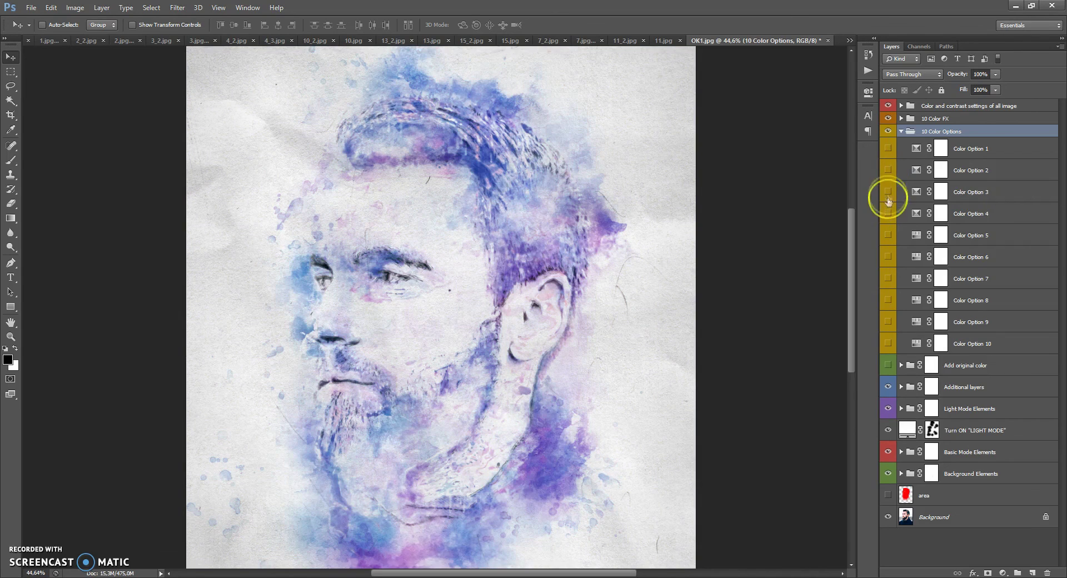
pyautogui.click(888, 192)
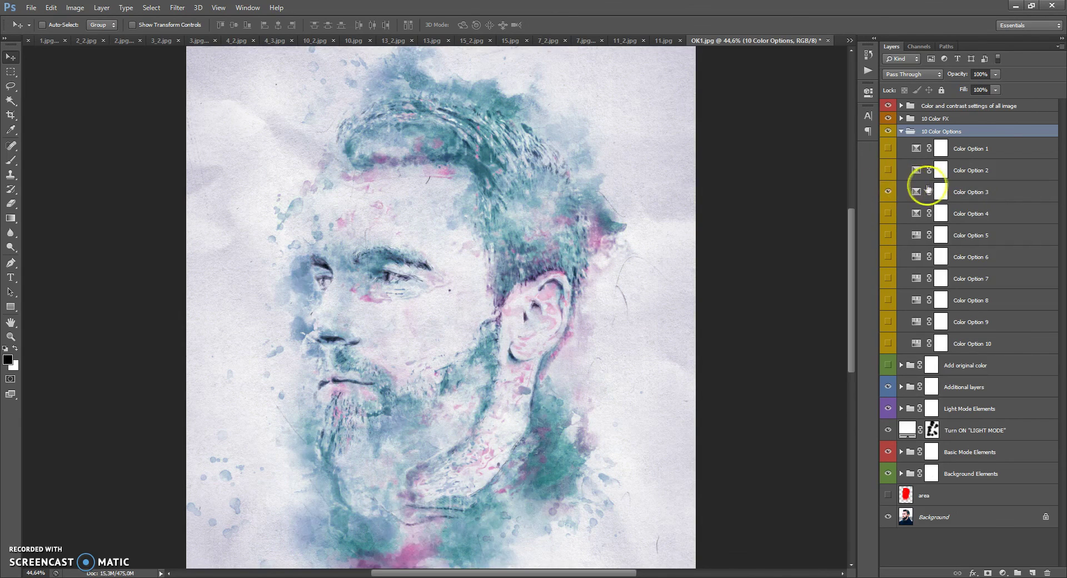
pyautogui.click(901, 132)
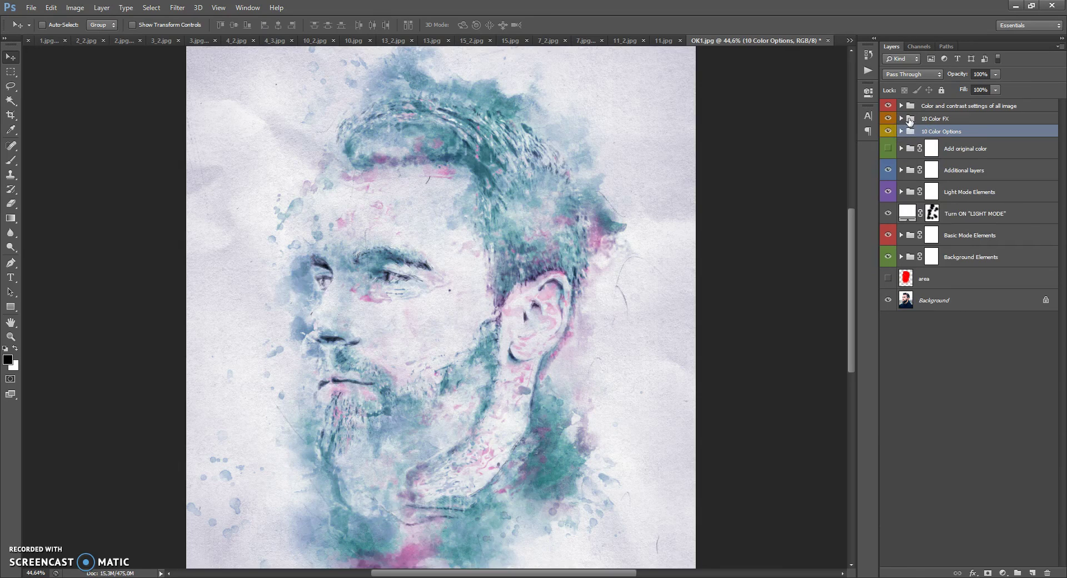
# Expand the 10 Color FX group and preview the Color 1 through Color 4 layers one at a time.
pyautogui.click(910, 119)
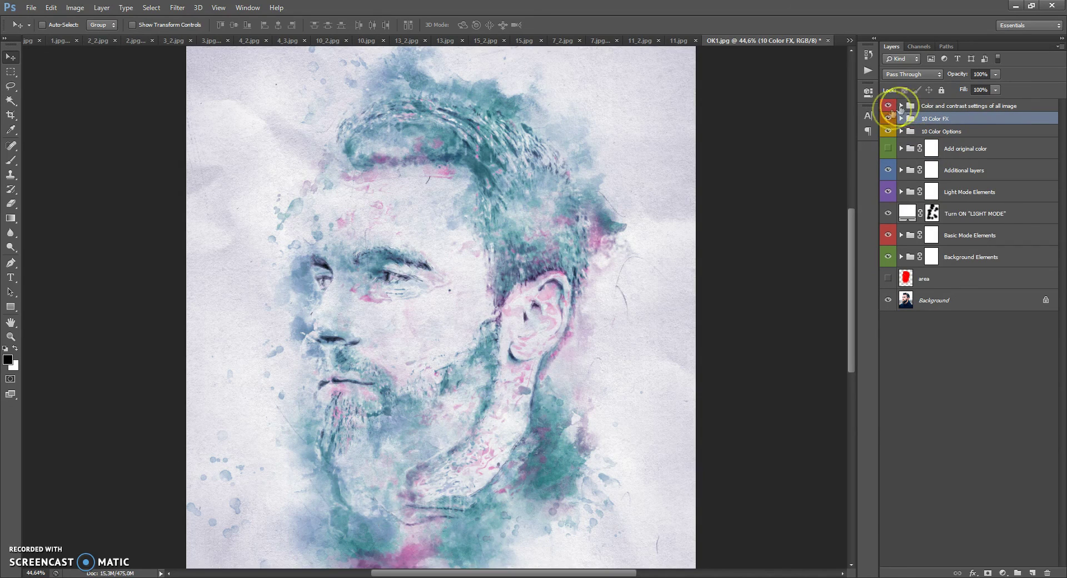
pyautogui.click(901, 118)
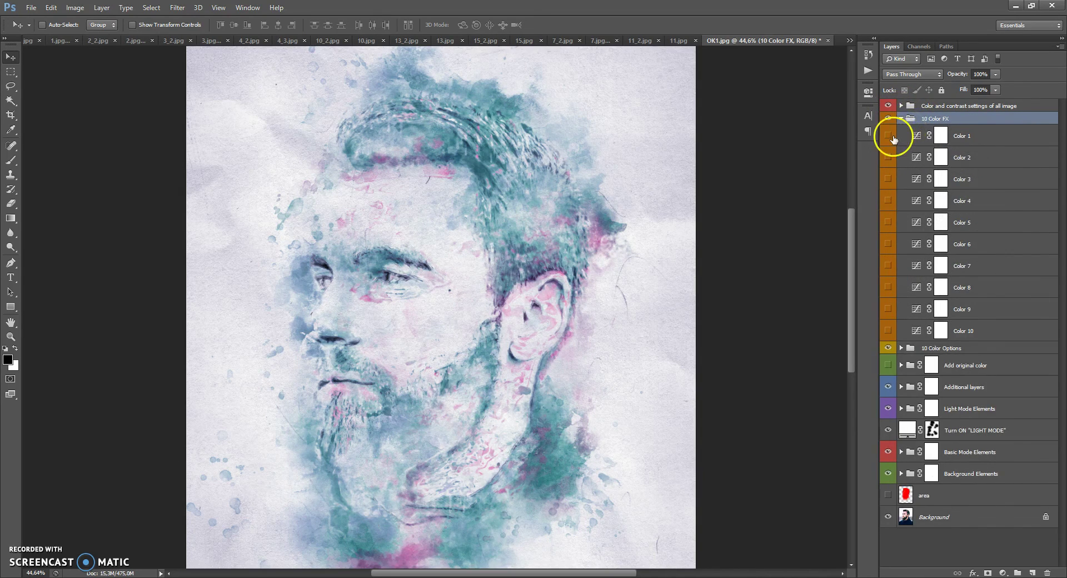
pyautogui.click(888, 135)
pyautogui.click(888, 136)
pyautogui.click(888, 157)
pyautogui.click(887, 157)
pyautogui.click(888, 179)
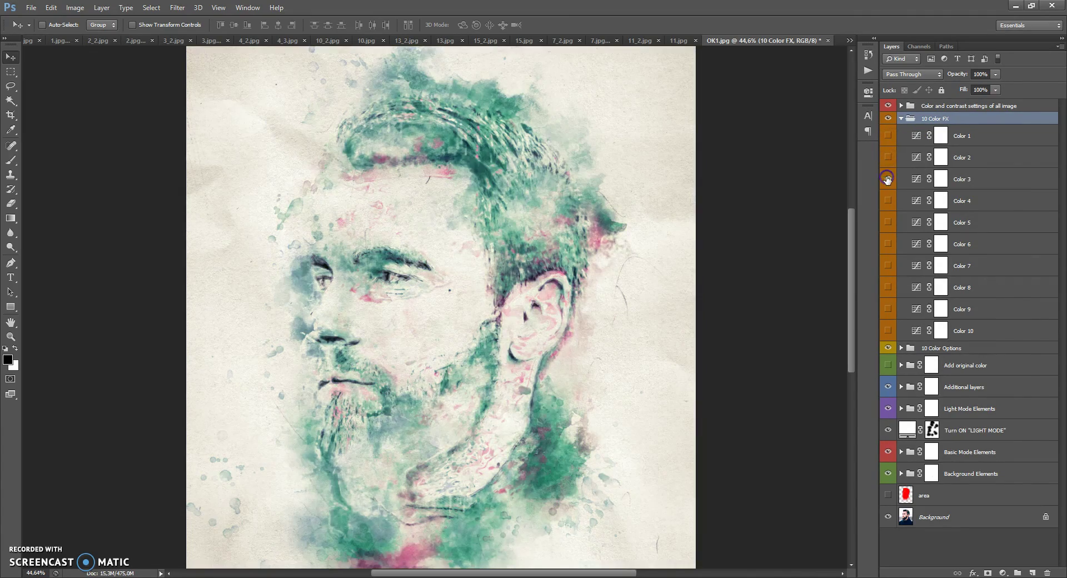
pyautogui.click(887, 179)
pyautogui.click(887, 200)
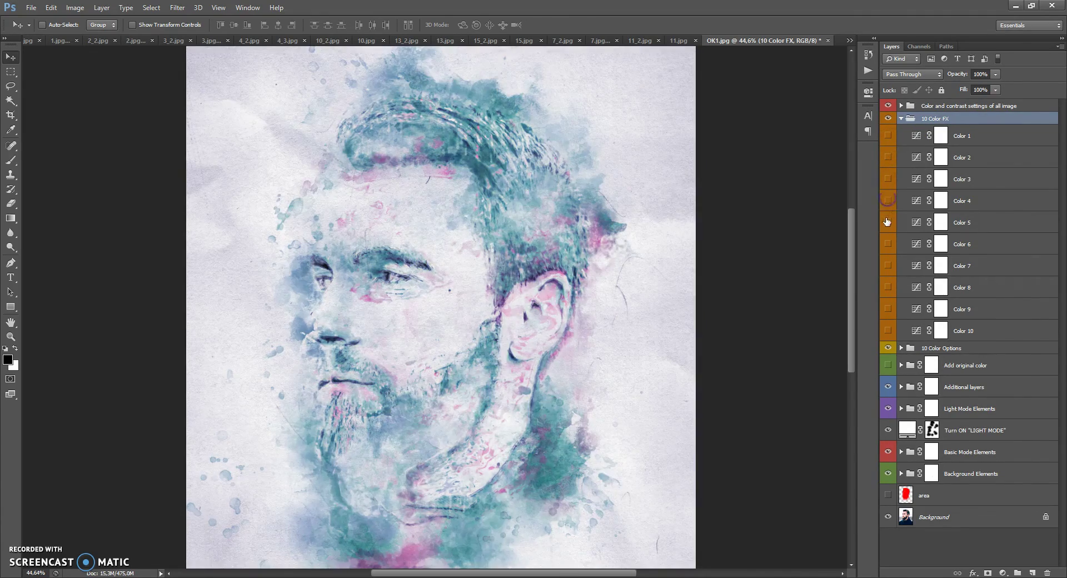
# Preview the Color 6 through Color 10 layers of the 10 Color FX group, hiding each one again.
pyautogui.click(889, 244)
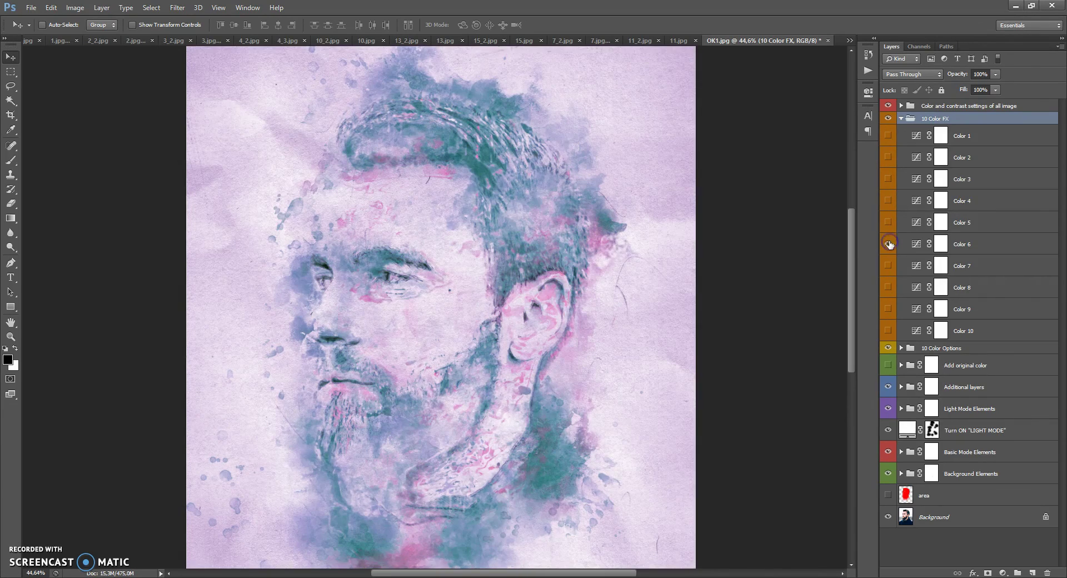
pyautogui.click(889, 244)
pyautogui.click(888, 267)
pyautogui.click(888, 287)
pyautogui.click(888, 309)
pyautogui.click(887, 309)
pyautogui.click(889, 330)
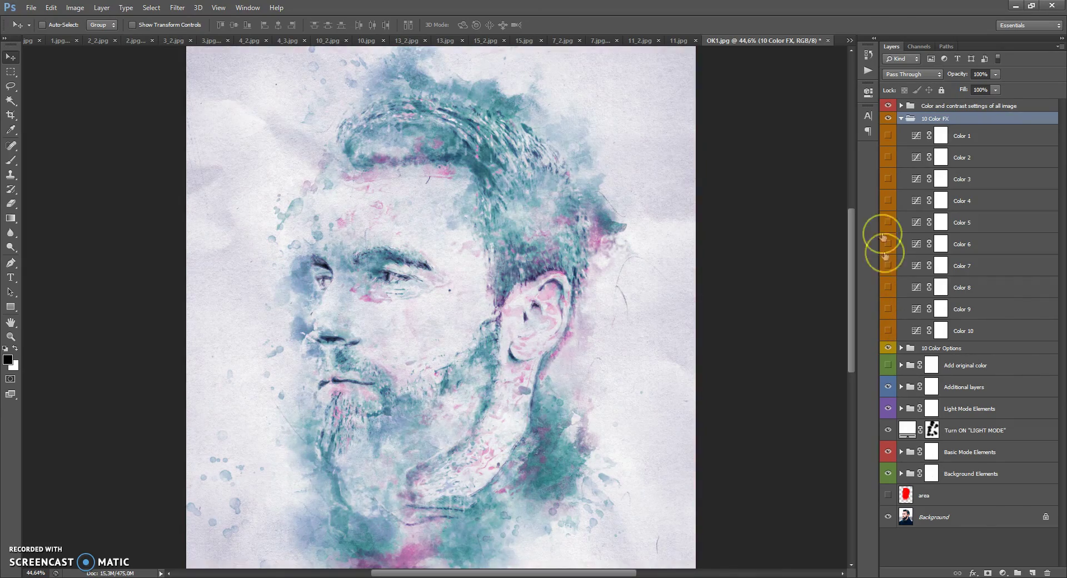
# Preview the Color 4, 3, 2, 1 and 7 layers of the 10 Color FX group once more, hiding each again.
pyautogui.click(888, 200)
pyautogui.click(887, 201)
pyautogui.click(888, 179)
pyautogui.click(888, 179)
pyautogui.click(888, 158)
pyautogui.click(888, 158)
pyautogui.click(888, 136)
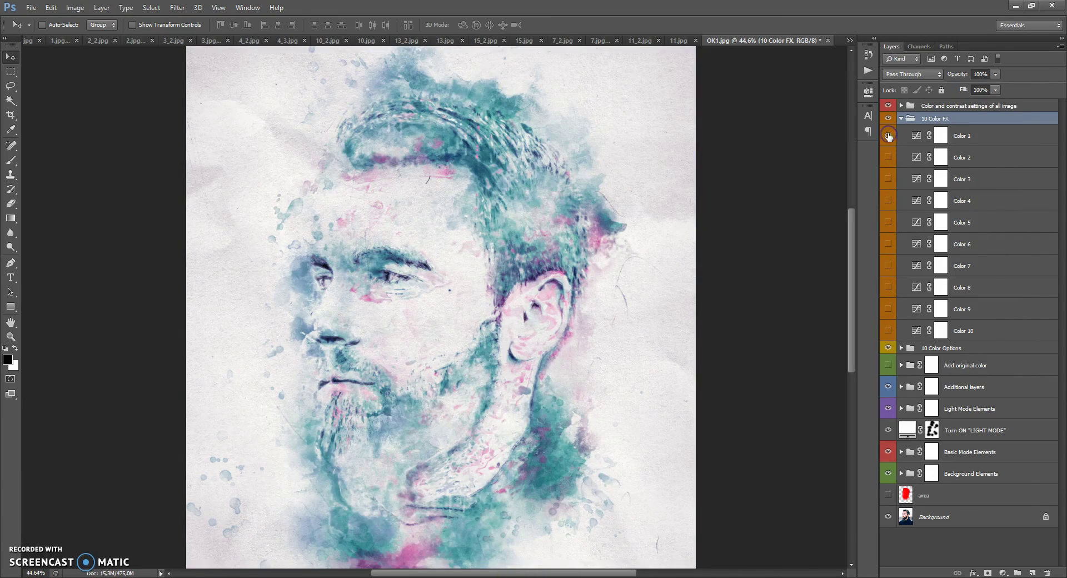
pyautogui.click(888, 136)
pyautogui.click(888, 265)
pyautogui.click(888, 266)
# Expand the 10 Color Options group and preview the Color 6 effect combined with Color Option 3.
pyautogui.click(931, 121)
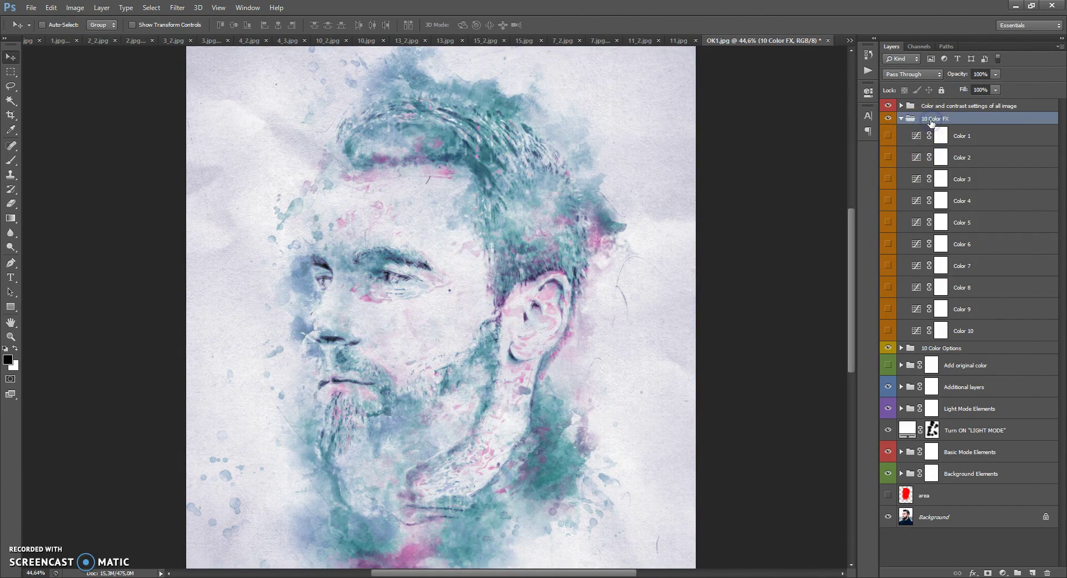
pyautogui.moveTo(932, 122); pyautogui.dragTo(945, 340)
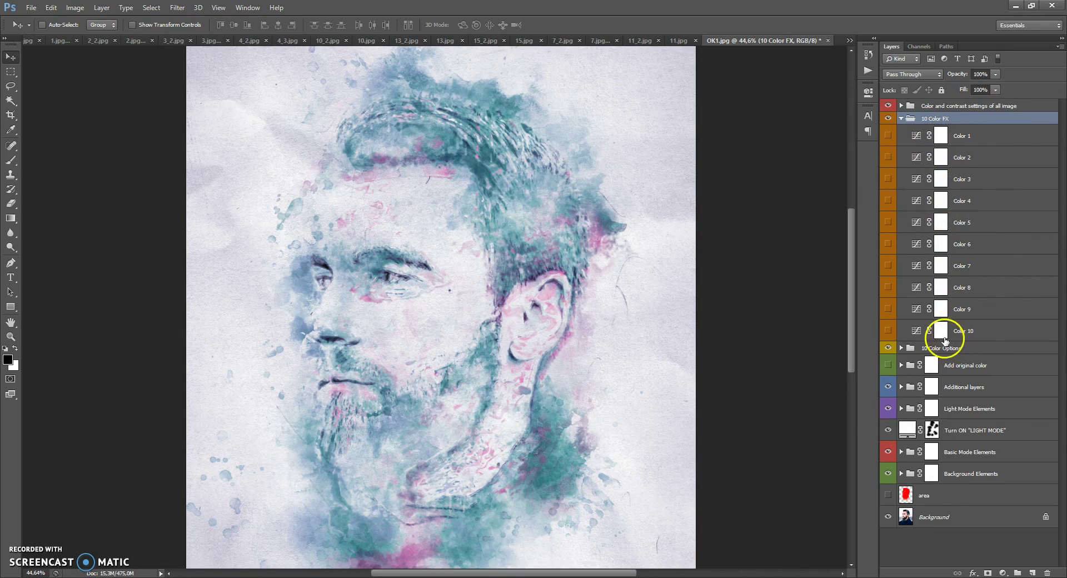
pyautogui.click(901, 348)
pyautogui.click(889, 408)
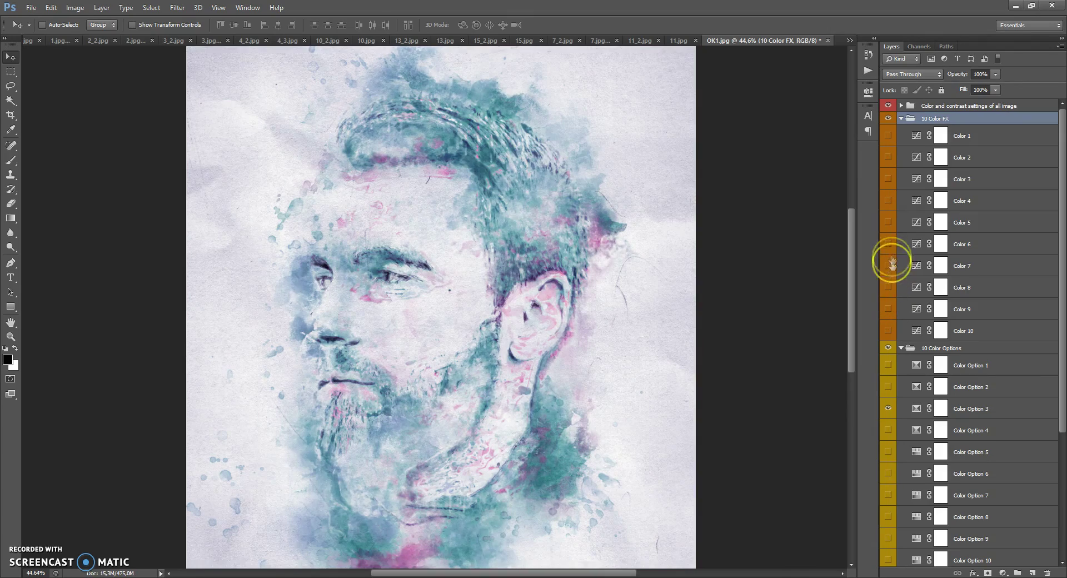
pyautogui.click(889, 243)
pyautogui.click(889, 243)
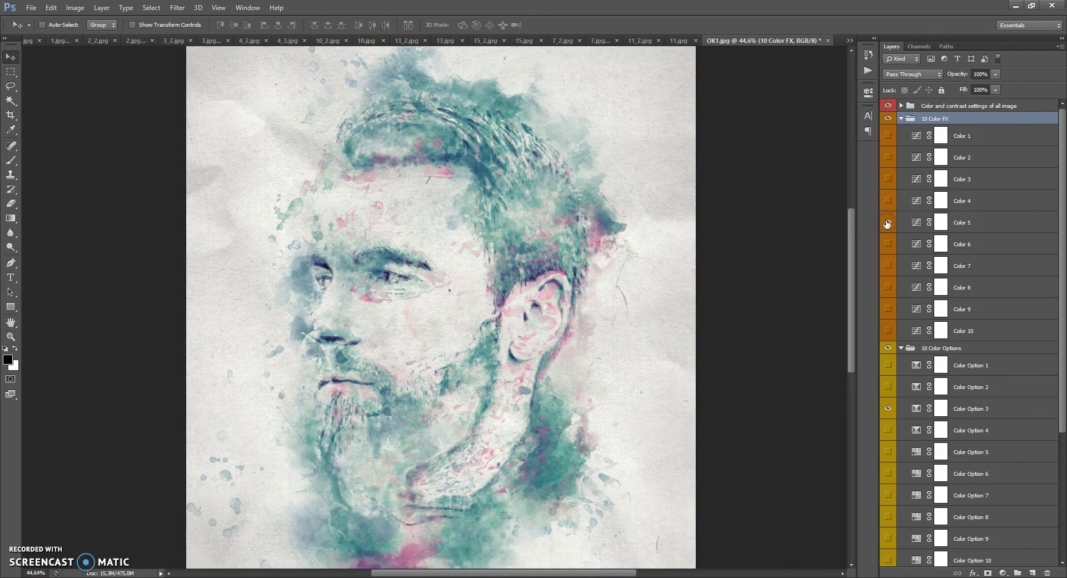
# Show the Color 5 effect layer and collapse the 10 Color FX and 10 Color Options groups.
pyautogui.click(888, 223)
pyautogui.click(901, 118)
pyautogui.click(901, 131)
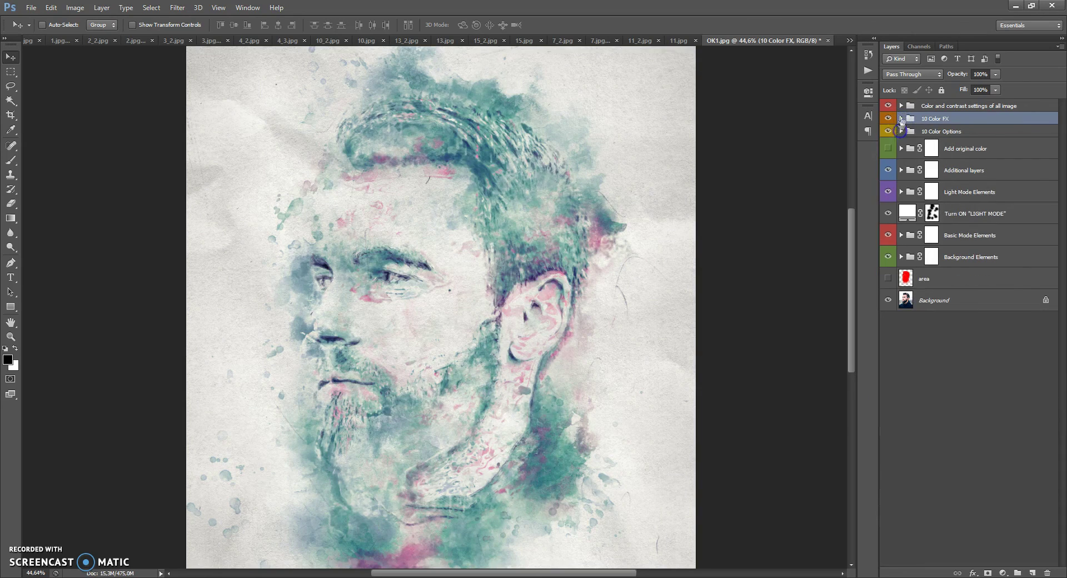
# Expand the Color and contrast settings of all image group and show the Add Gradient to all image layer.
pyautogui.click(905, 105)
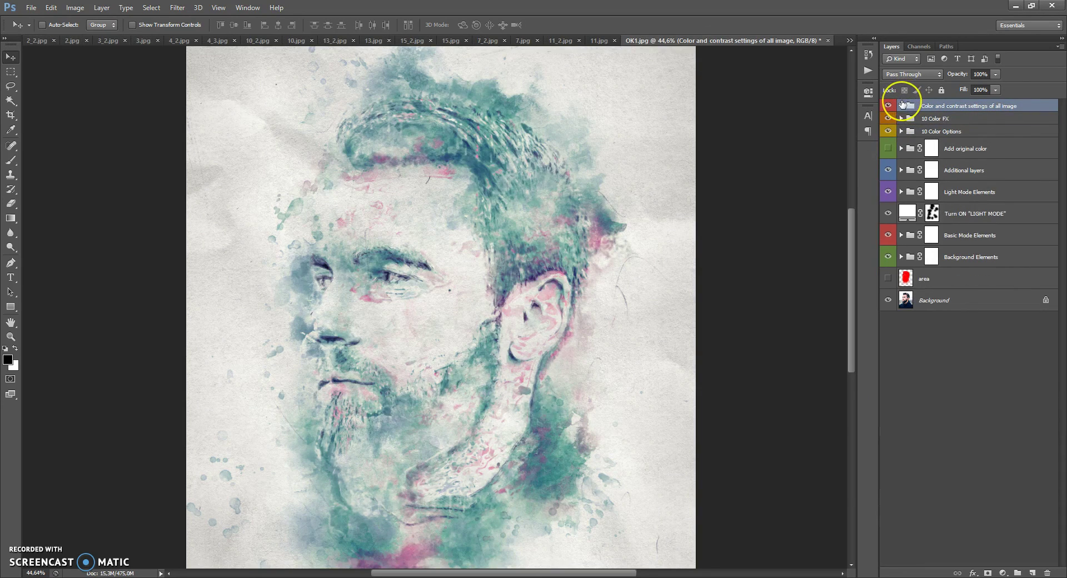
pyautogui.click(901, 106)
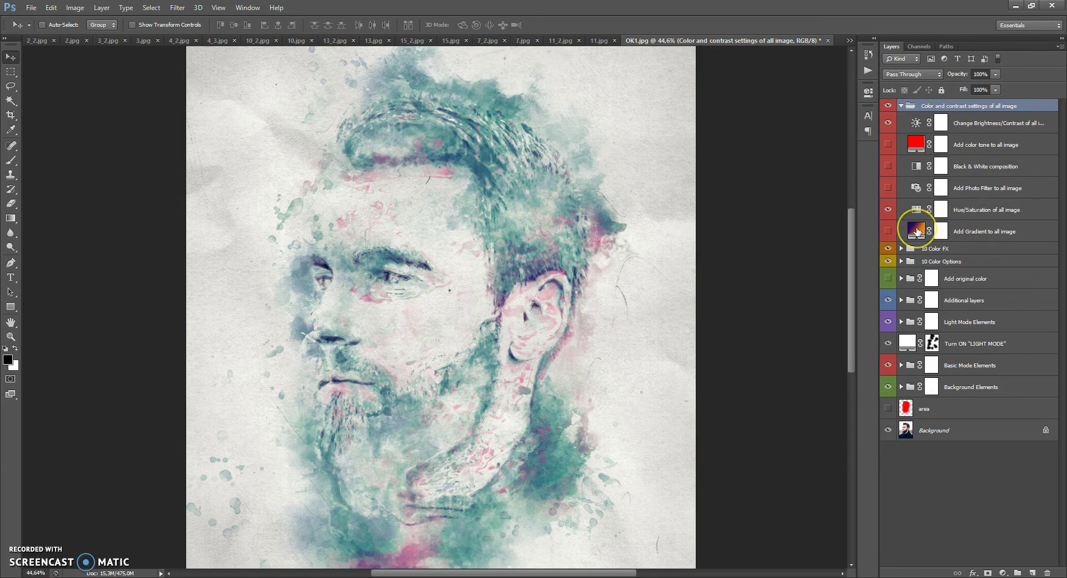
pyautogui.click(917, 231)
pyautogui.click(888, 230)
pyautogui.scroll(-2, 502, 227)
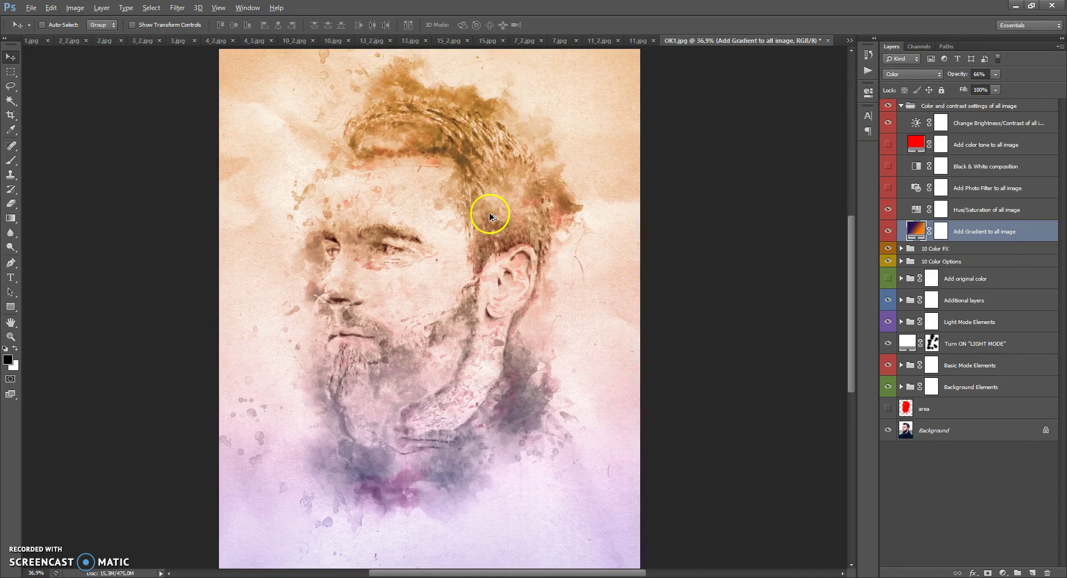
# Open the gradient of the Add Gradient to all image layer for editing and change its purple starting color stop to bright blue.
pyautogui.doubleClick(912, 229)
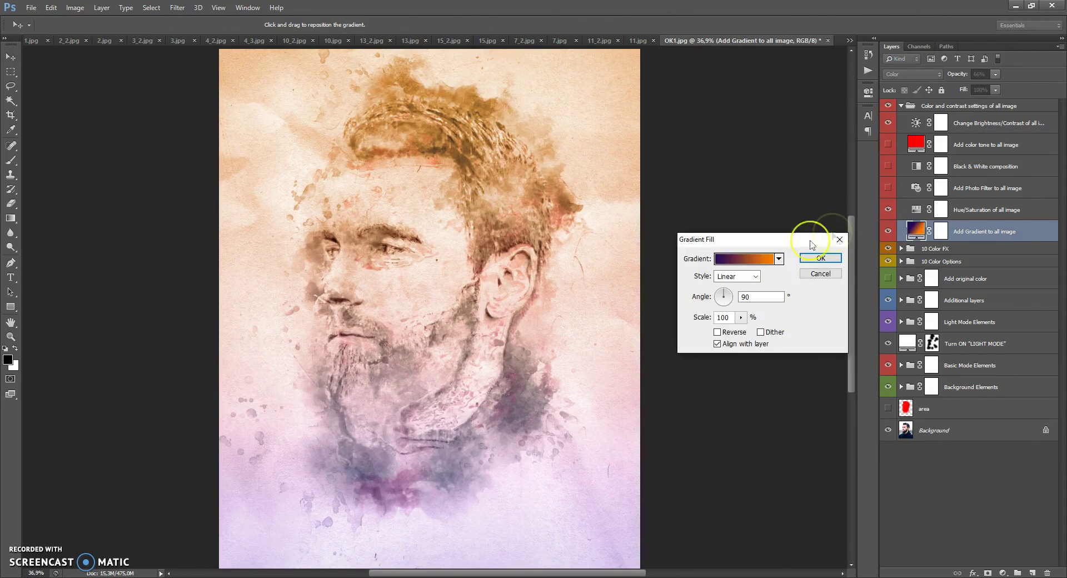
pyautogui.click(750, 261)
pyautogui.click(682, 346)
pyautogui.doubleClick(683, 346)
pyautogui.moveTo(742, 248)
pyautogui.mouseDown()
pyautogui.moveTo(774, 207)
pyautogui.moveTo(800, 231)
pyautogui.moveTo(798, 256)
pyautogui.moveTo(802, 223)
pyautogui.mouseUp()
pyautogui.click(787, 165)
pyautogui.click(901, 159)
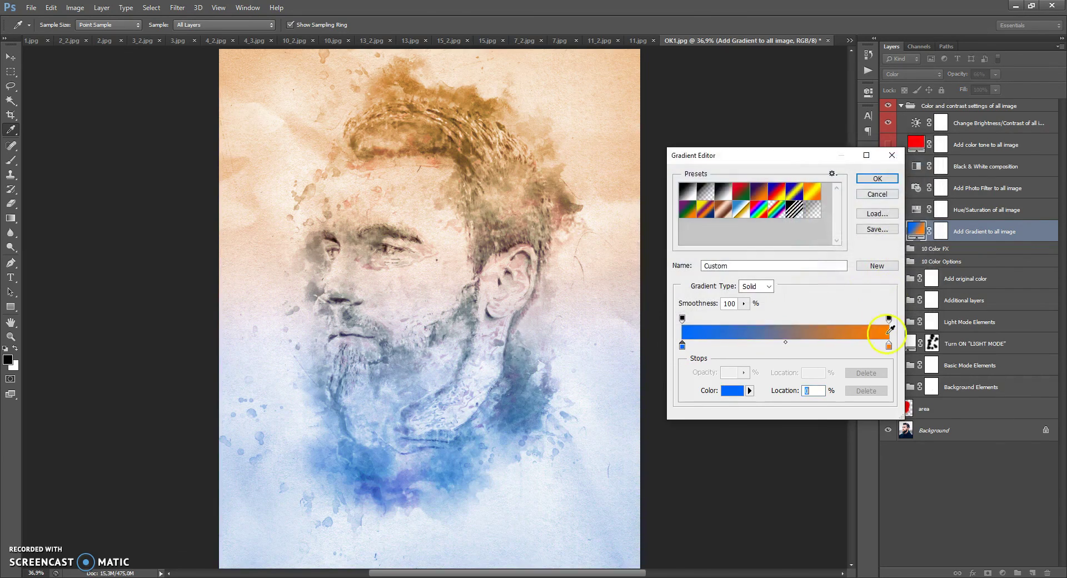
# Change the gradient's orange end color stop to ff004e and accept the edited gradient.
pyautogui.click(889, 345)
pyautogui.doubleClick(888, 345)
pyautogui.moveTo(805, 271); pyautogui.dragTo(801, 170)
pyautogui.click(900, 158)
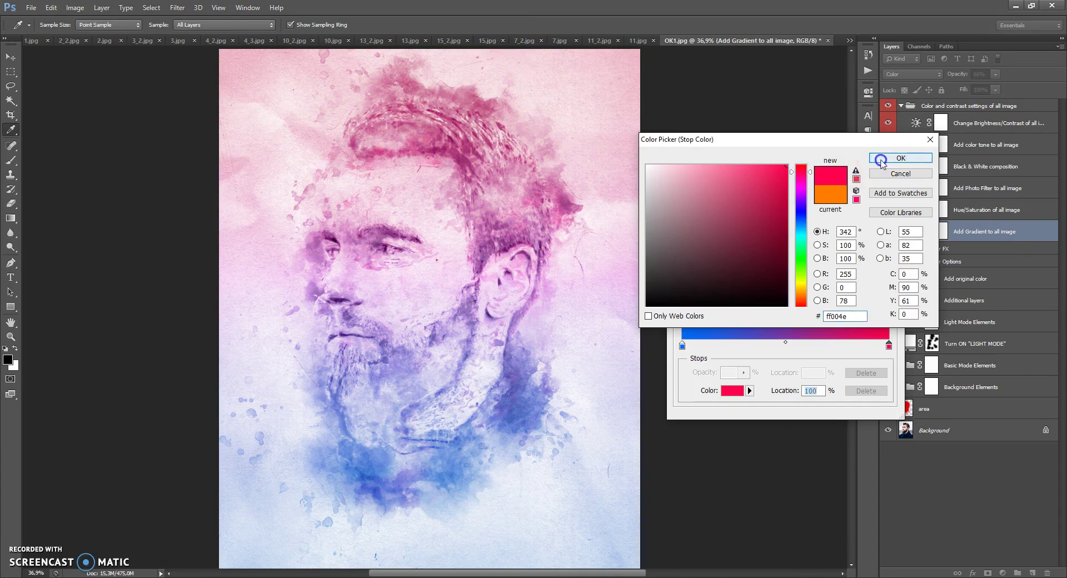
pyautogui.click(877, 179)
# Set the gradient fill's angle to 153,43° and its scale to 80%.
pyautogui.moveTo(724, 297); pyautogui.dragTo(721, 295)
pyautogui.moveTo(526, 282); pyautogui.dragTo(384, 257)
pyautogui.moveTo(741, 318); pyautogui.dragTo(745, 332)
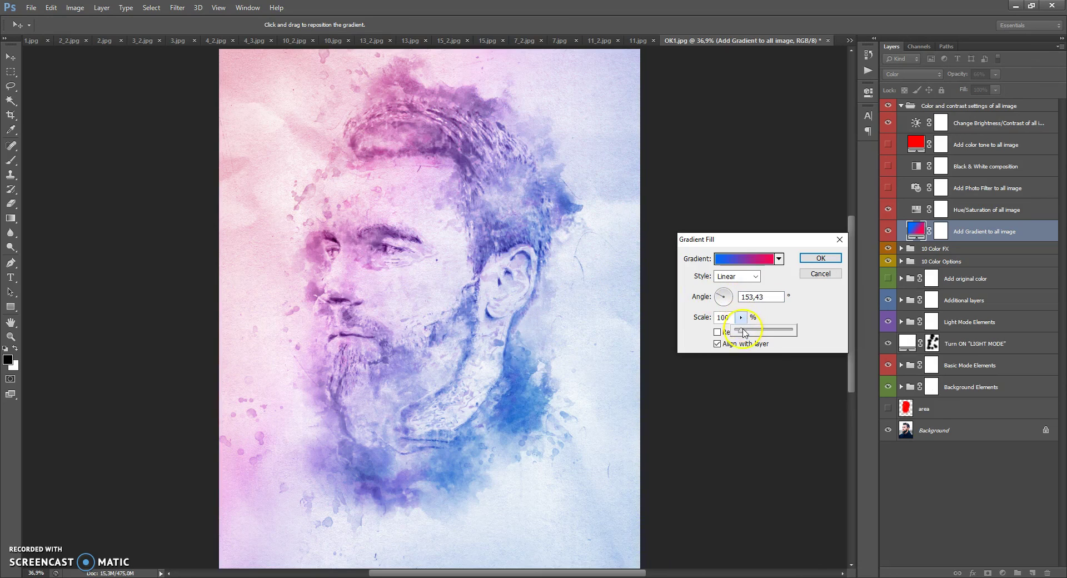
pyautogui.moveTo(745, 334); pyautogui.dragTo(753, 334)
# Reposition the gradient over the portrait so pink covers the upper-left part of the face and hair, and apply the fill.
pyautogui.moveTo(468, 305); pyautogui.dragTo(526, 340)
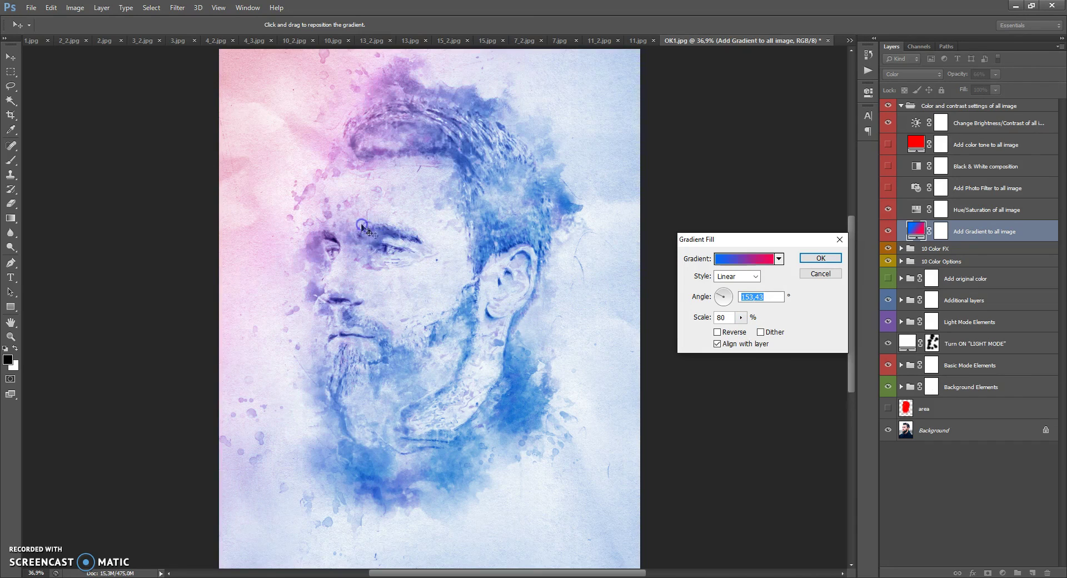
pyautogui.moveTo(453, 276); pyautogui.dragTo(464, 297)
pyautogui.click(820, 258)
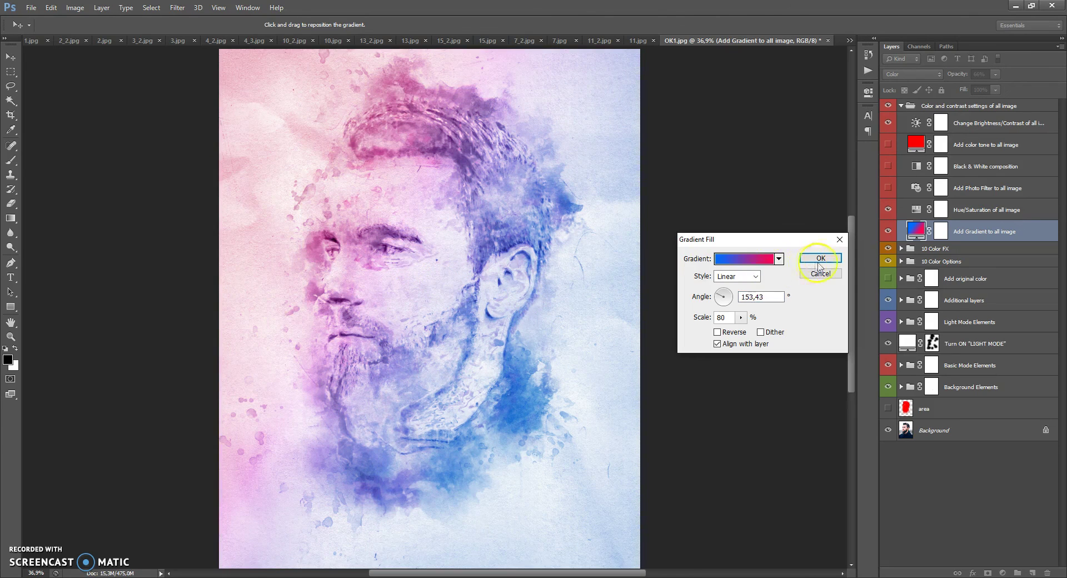
# Compare the image with and without the Add Gradient to all image layer, and leave the layer hidden.
pyautogui.click(887, 231)
pyautogui.click(887, 231)
pyautogui.click(888, 231)
pyautogui.click(888, 232)
# Try different hue and saturation values on the Hue/Saturation of all image layer, and hide the layer.
pyautogui.click(917, 214)
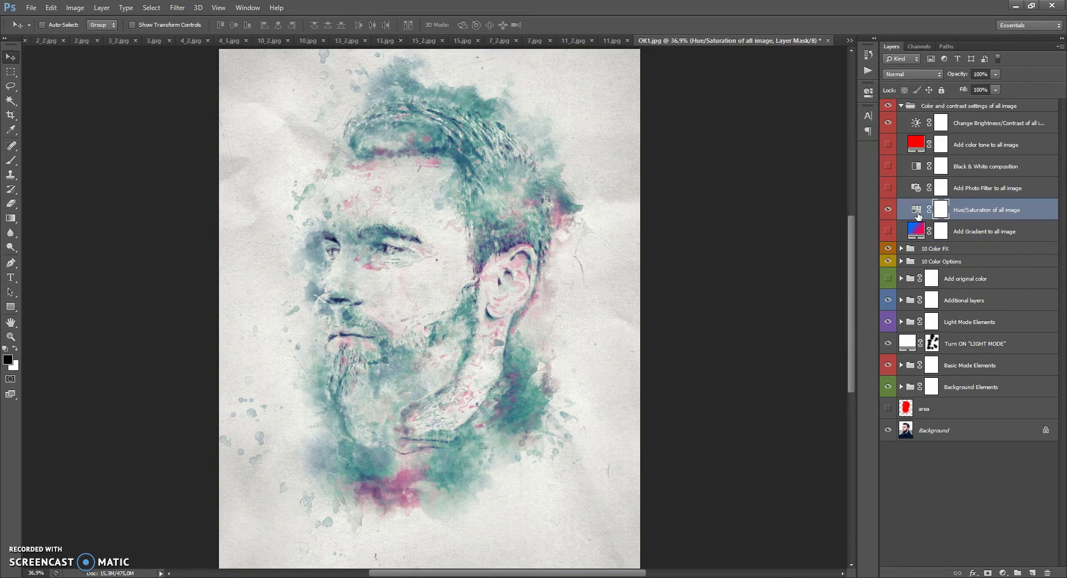
pyautogui.click(917, 214)
pyautogui.doubleClick(917, 213)
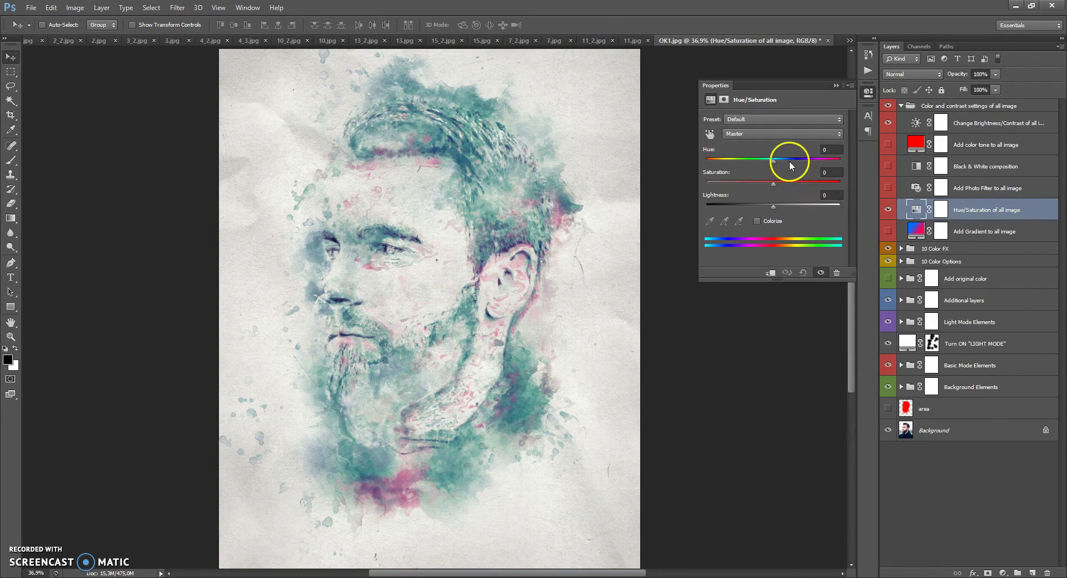
pyautogui.moveTo(787, 166); pyautogui.dragTo(768, 191)
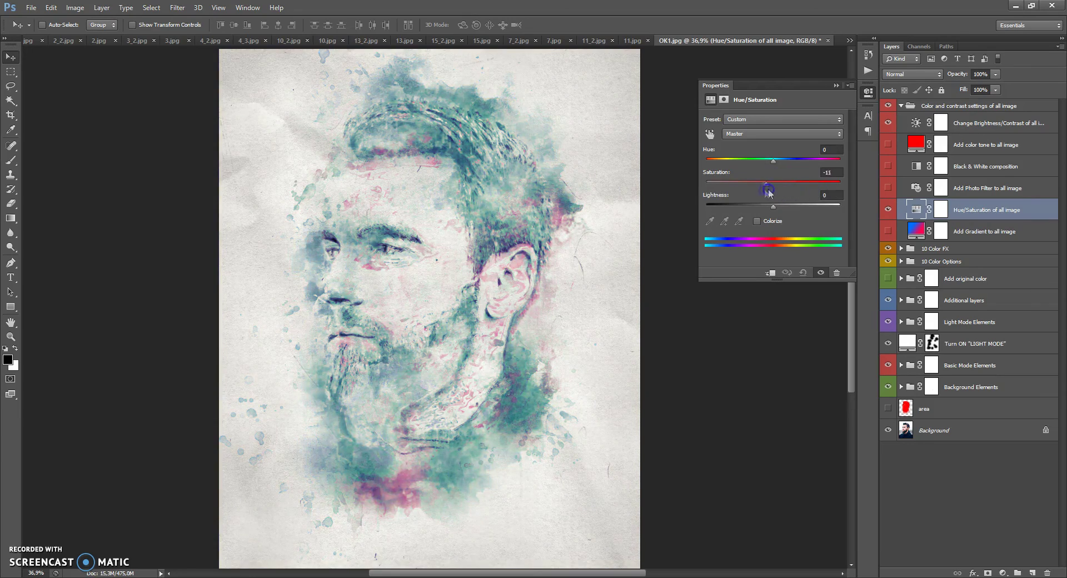
pyautogui.click(830, 173)
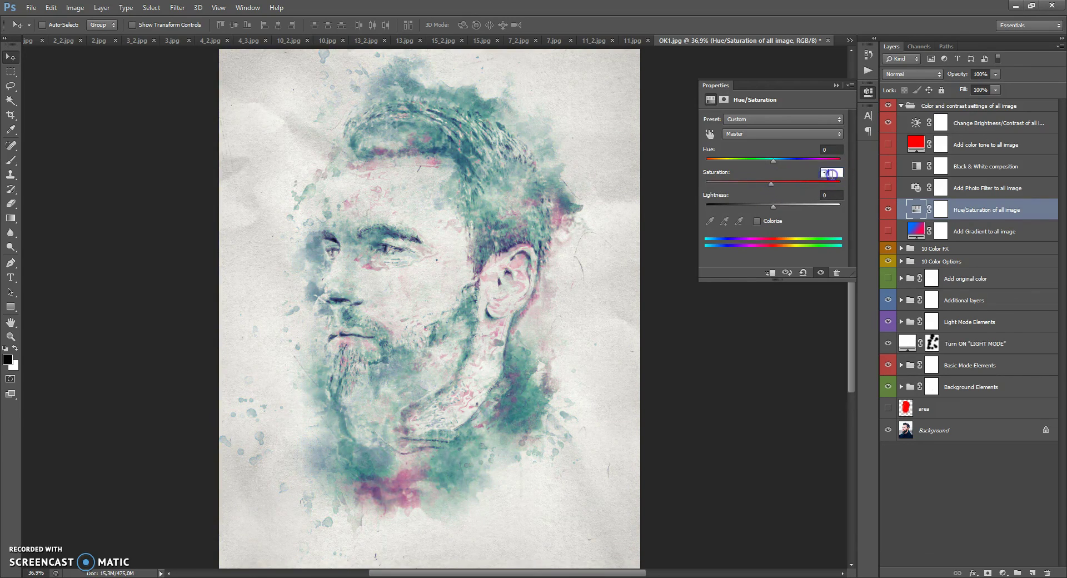
pyautogui.click(835, 86)
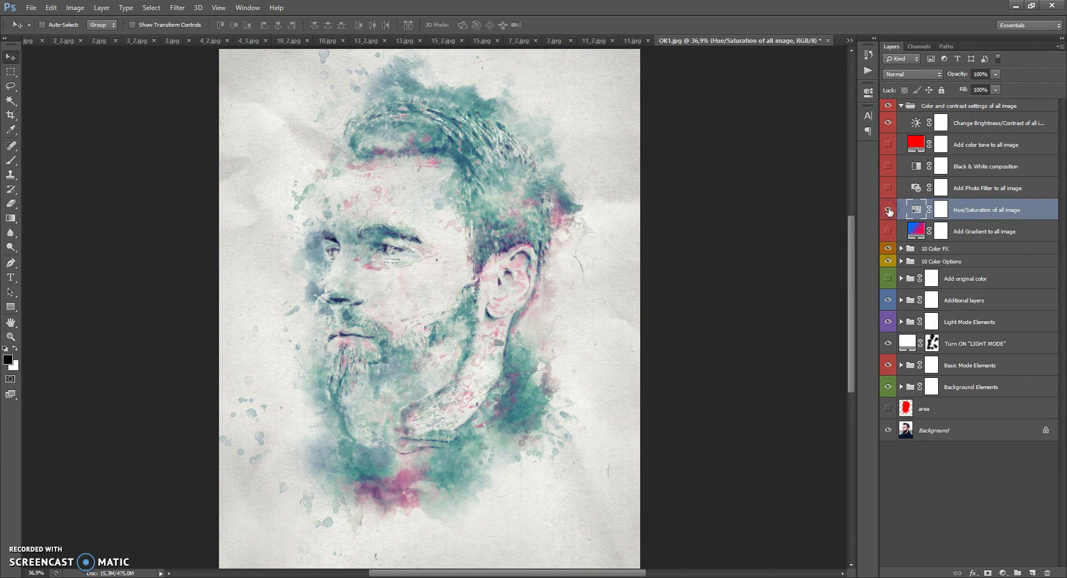
pyautogui.click(888, 210)
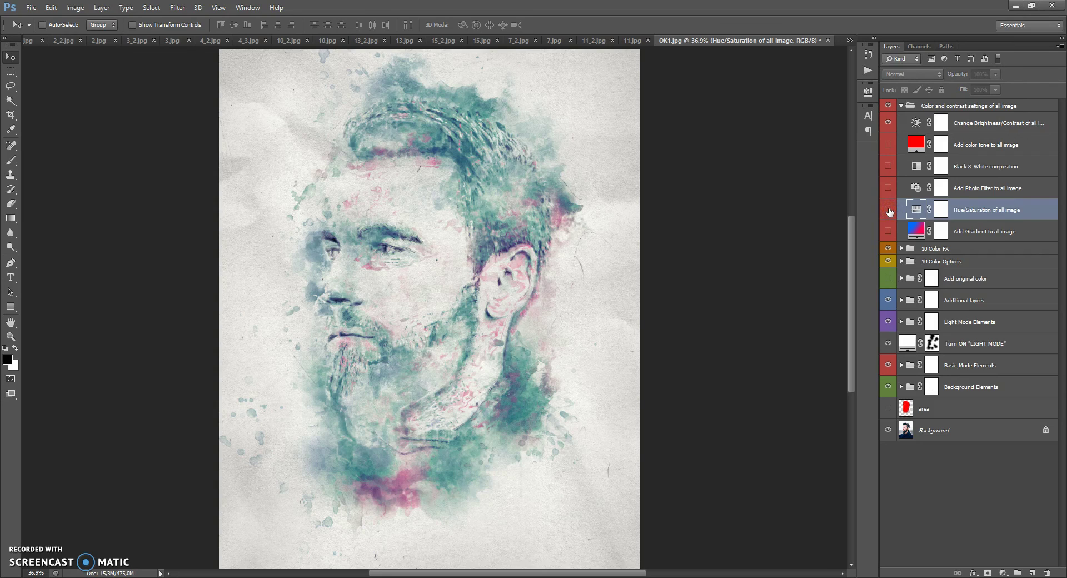
# Show the Add Photo Filter to all image layer and open its Photo Filter settings.
pyautogui.click(907, 181)
pyautogui.click(888, 188)
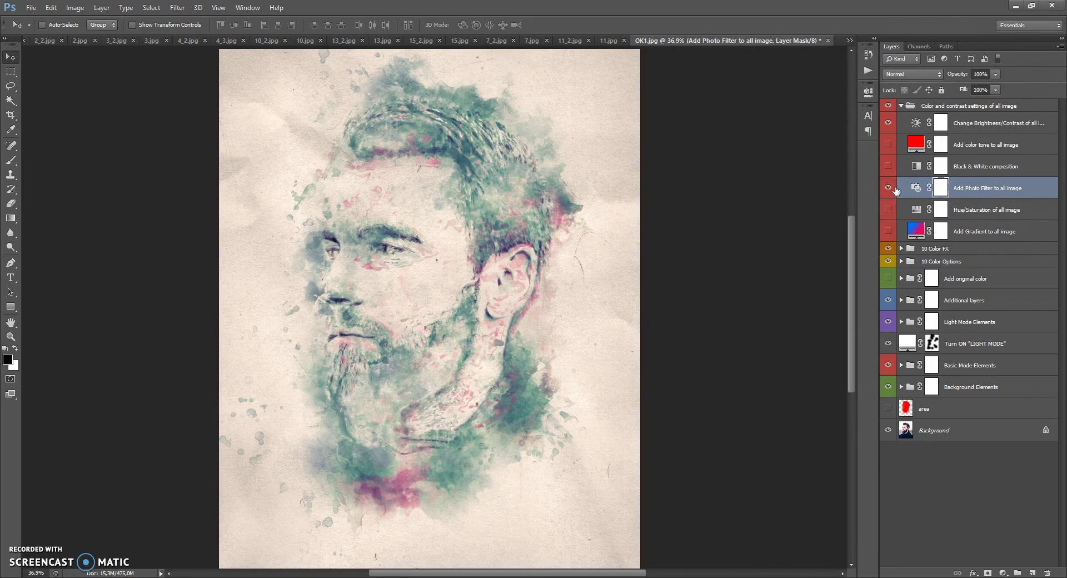
pyautogui.click(916, 188)
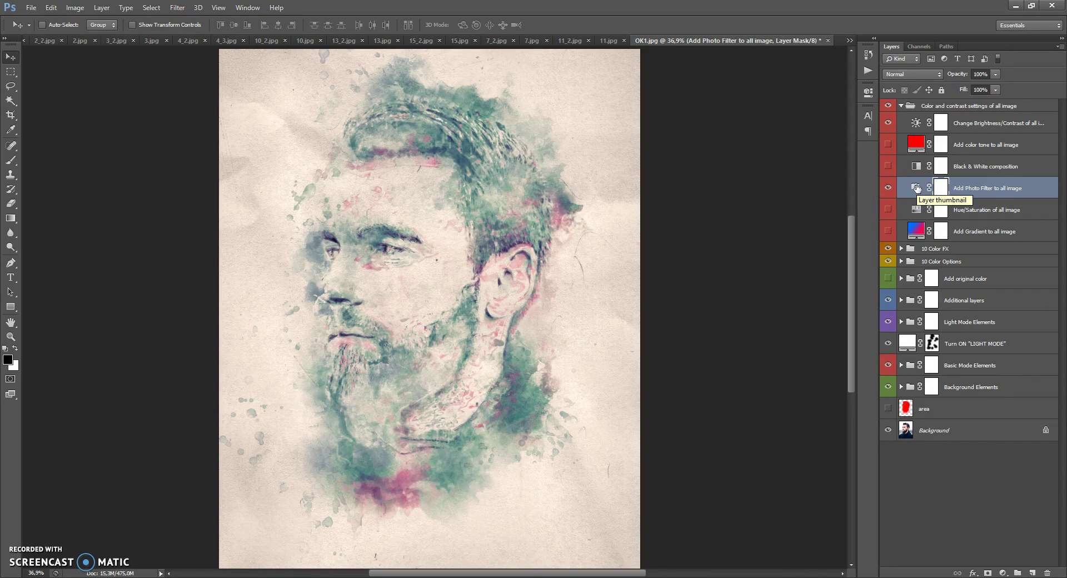
pyautogui.doubleClick(917, 188)
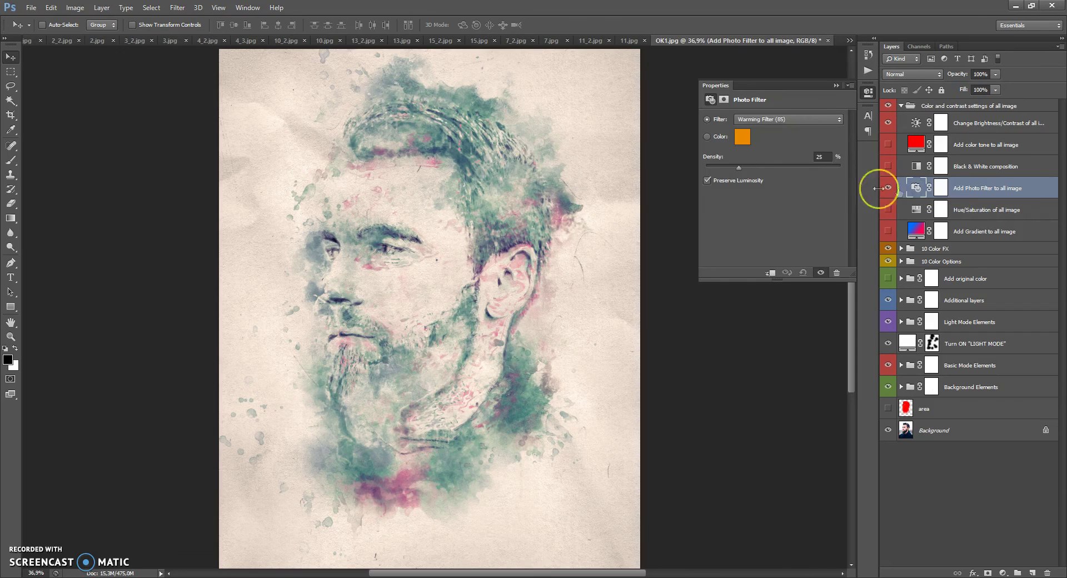
# Try other Photo Filter presets on the whole image, including Violet and Underwater.
pyautogui.click(755, 123)
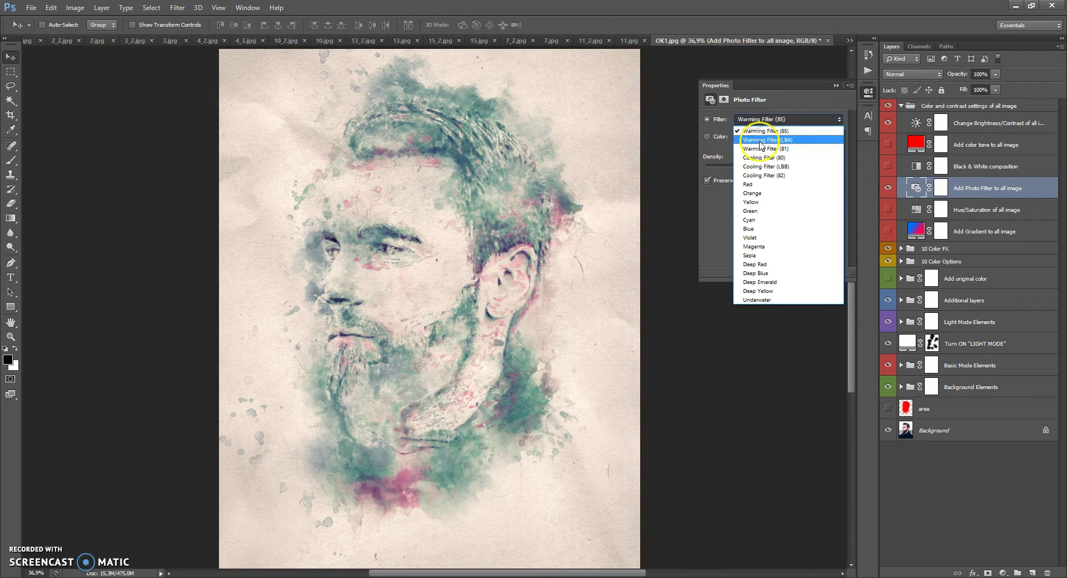
pyautogui.click(760, 144)
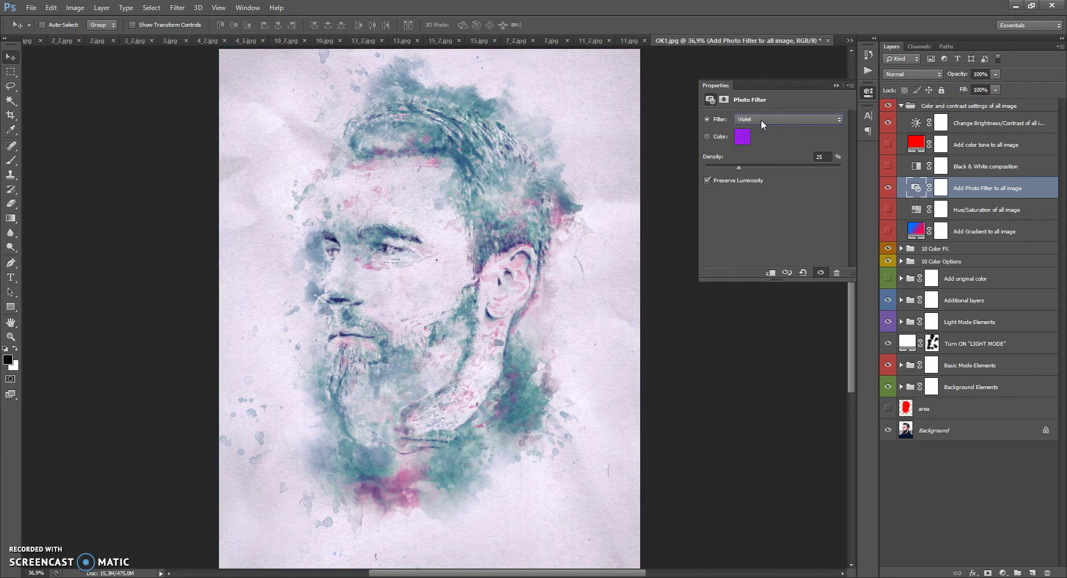
pyautogui.scroll(-1, 761, 119)
pyautogui.click(737, 167)
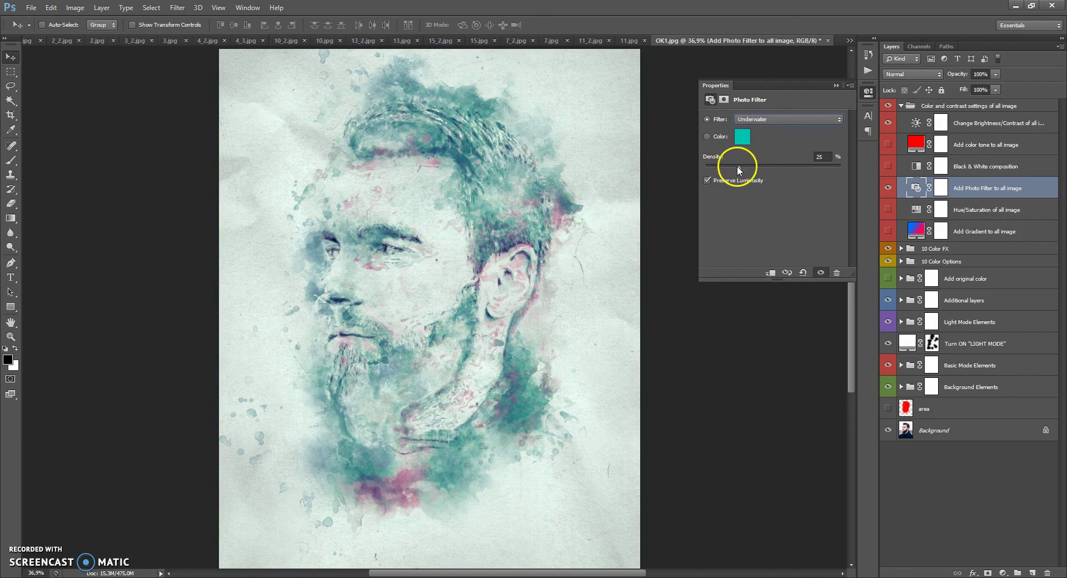
# Set the photo filter to Warming Filter (85), lower its density, and close the filter settings.
pyautogui.click(766, 117)
pyautogui.click(758, 131)
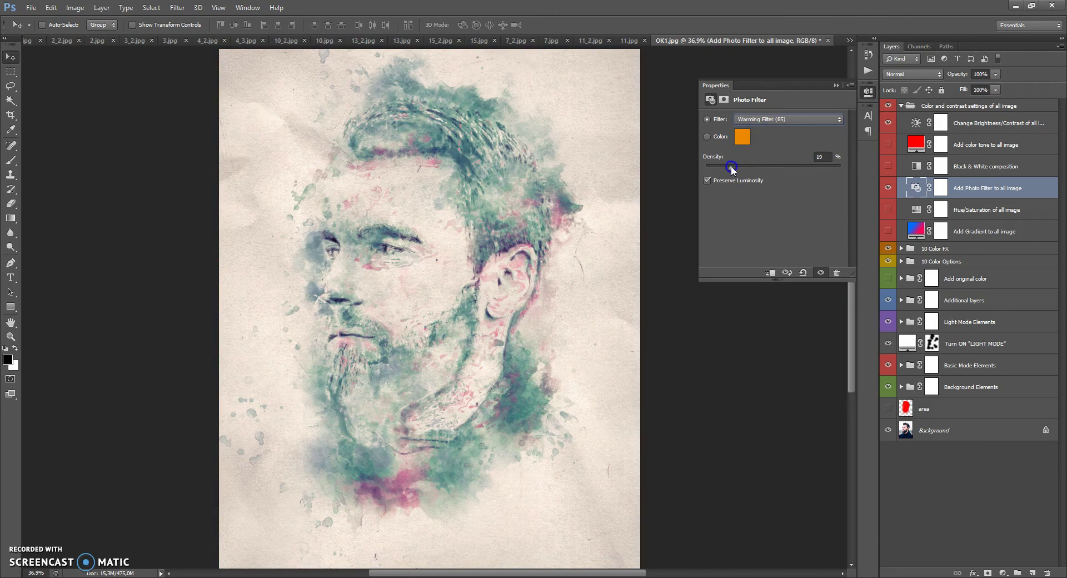
pyautogui.click(868, 92)
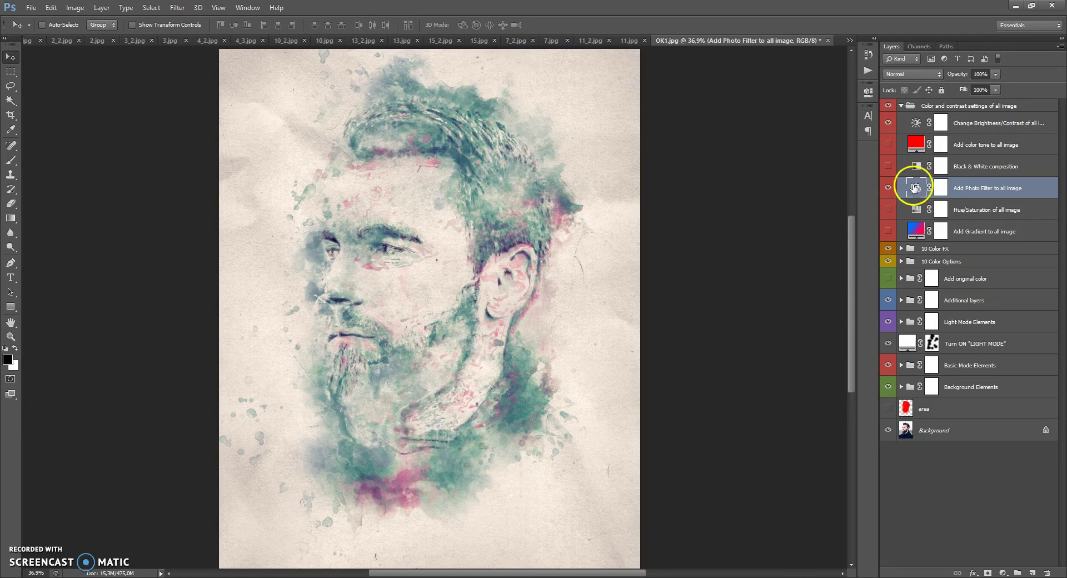
# Compare the image with and without the Black & White composition layer, and leave the layer hidden.
pyautogui.click(906, 172)
pyautogui.click(888, 166)
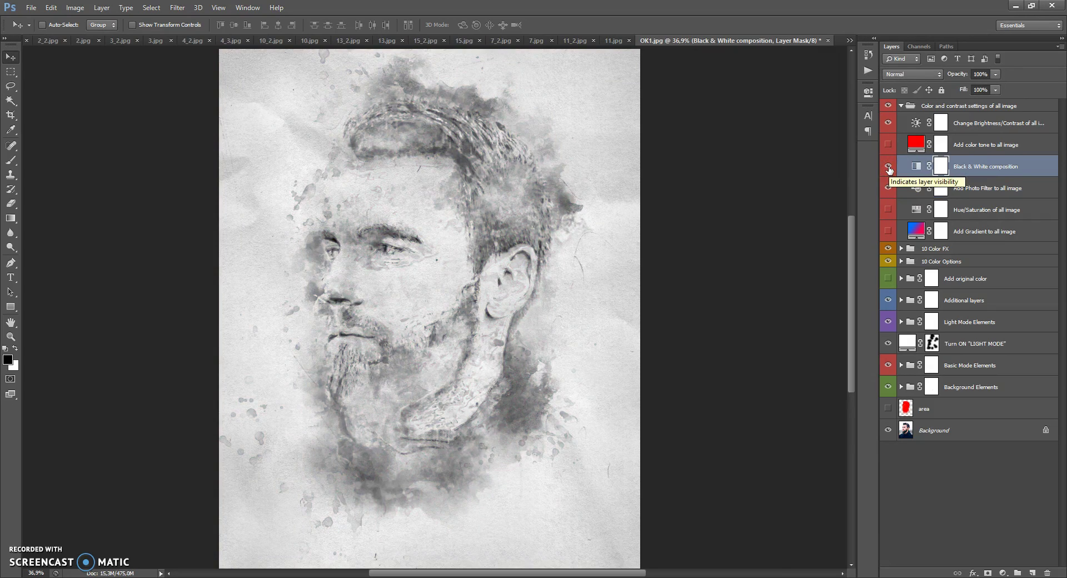
pyautogui.click(888, 167)
# Show the Add color tone to all image layer and set its fill color to blue 0066ff.
pyautogui.click(914, 146)
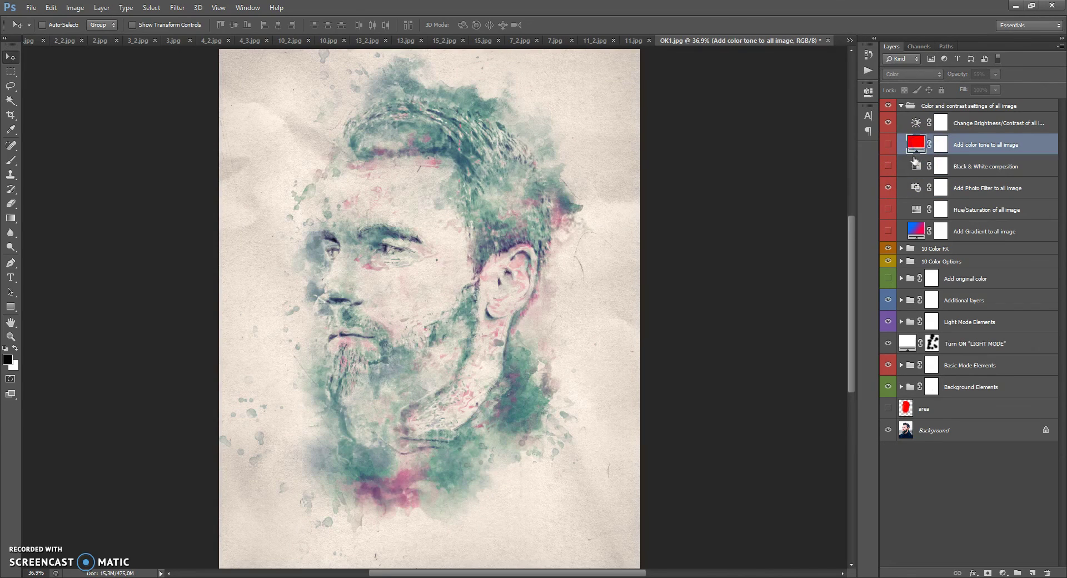
pyautogui.click(888, 145)
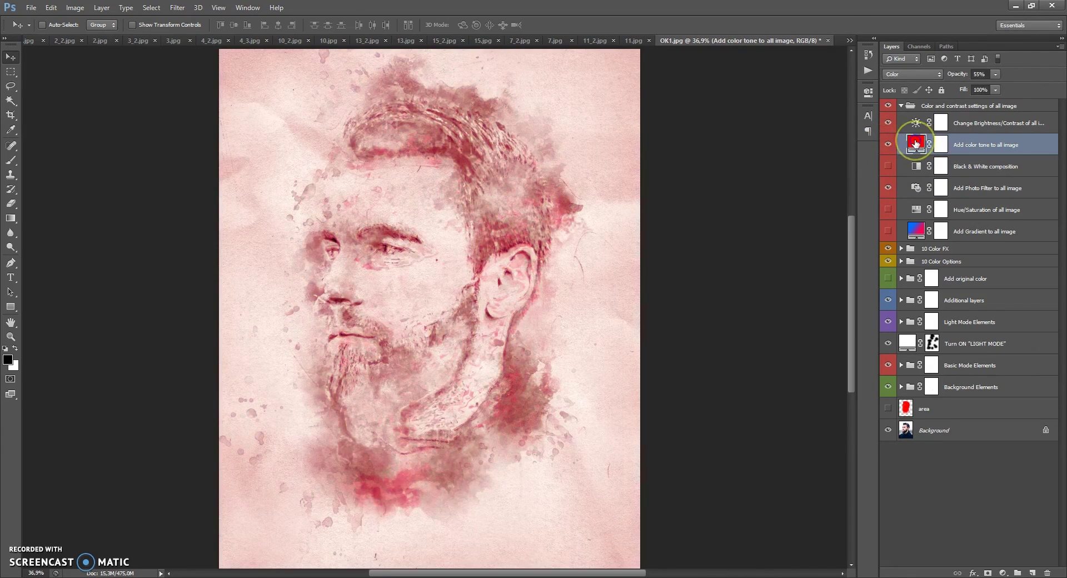
pyautogui.doubleClick(915, 144)
pyautogui.moveTo(800, 167); pyautogui.dragTo(802, 223)
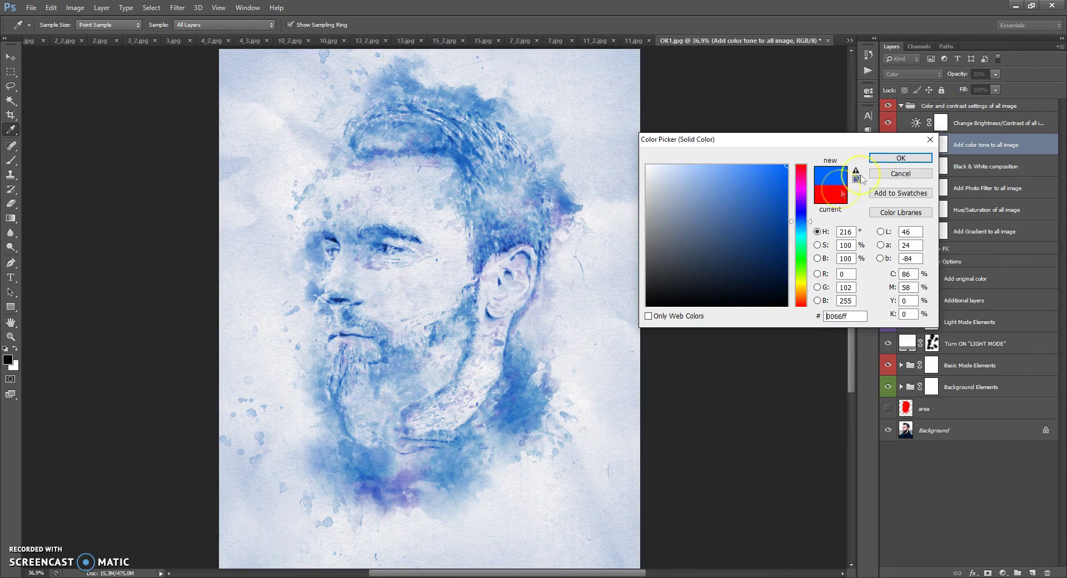
pyautogui.click(900, 158)
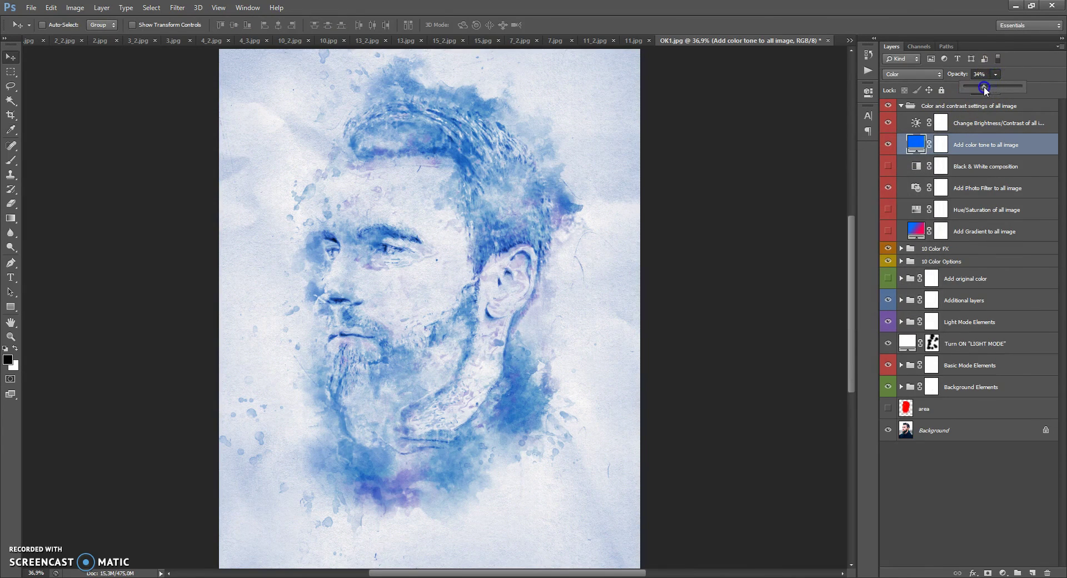
# Lower the opacity of the color tone layer and hide the layer.
pyautogui.moveTo(1009, 88); pyautogui.dragTo(971, 96)
pyautogui.click(888, 144)
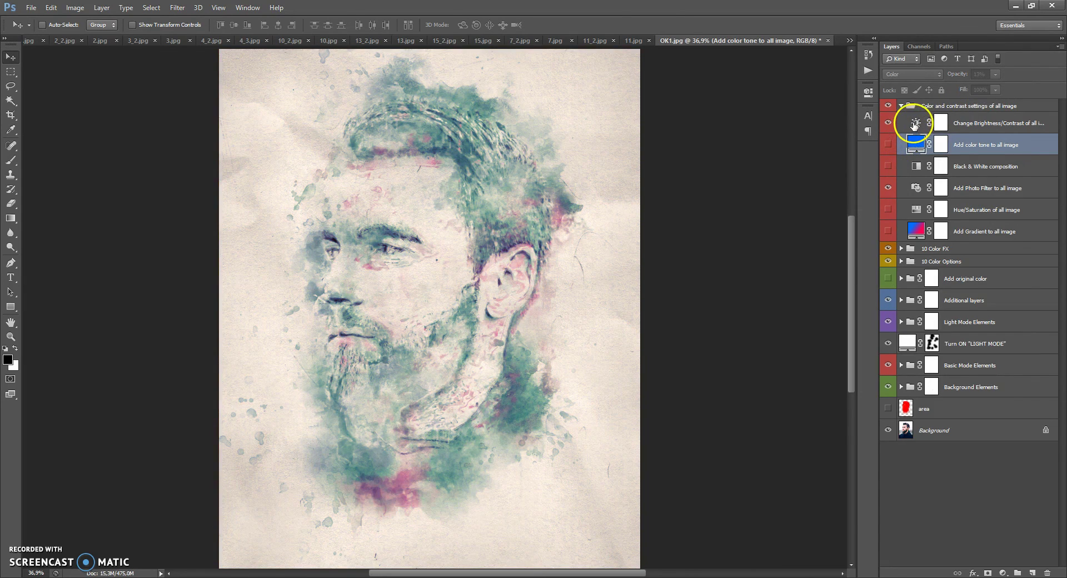
# Try a darker brightness on the Change Brightness/Contrast of all image layer, and set both brightness and contrast to 0.
pyautogui.doubleClick(915, 123)
pyautogui.moveTo(772, 146)
pyautogui.mouseDown()
pyautogui.moveTo(817, 148)
pyautogui.moveTo(740, 153)
pyautogui.moveTo(781, 149)
pyautogui.moveTo(852, 173)
pyautogui.moveTo(679, 172)
pyautogui.moveTo(826, 172)
pyautogui.moveTo(781, 171)
pyautogui.moveTo(738, 147)
pyautogui.moveTo(764, 147)
pyautogui.mouseUp()
pyautogui.doubleClick(830, 136)
pyautogui.write('0')
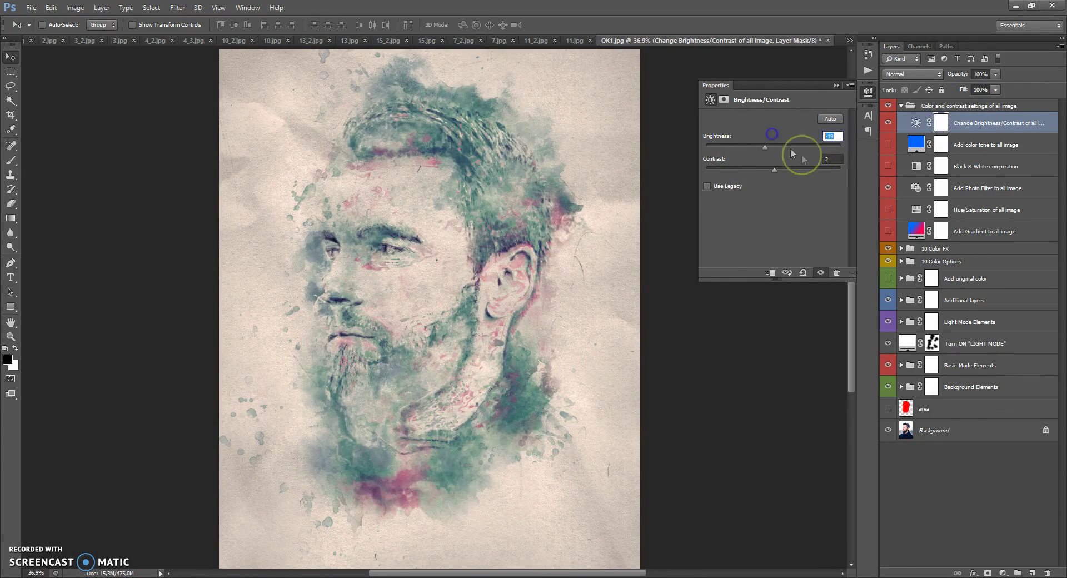
pyautogui.press('Tab')
pyautogui.write('0')
pyautogui.click(836, 86)
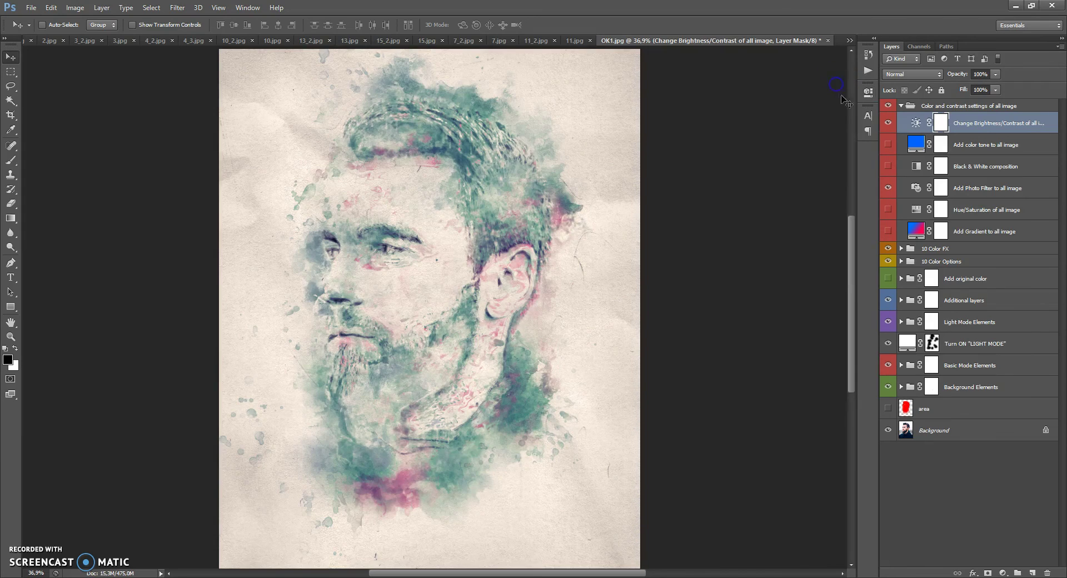
# Collapse the color and contrast settings group and combine all effect groups down to Background Elements into one group.
pyautogui.click(902, 106)
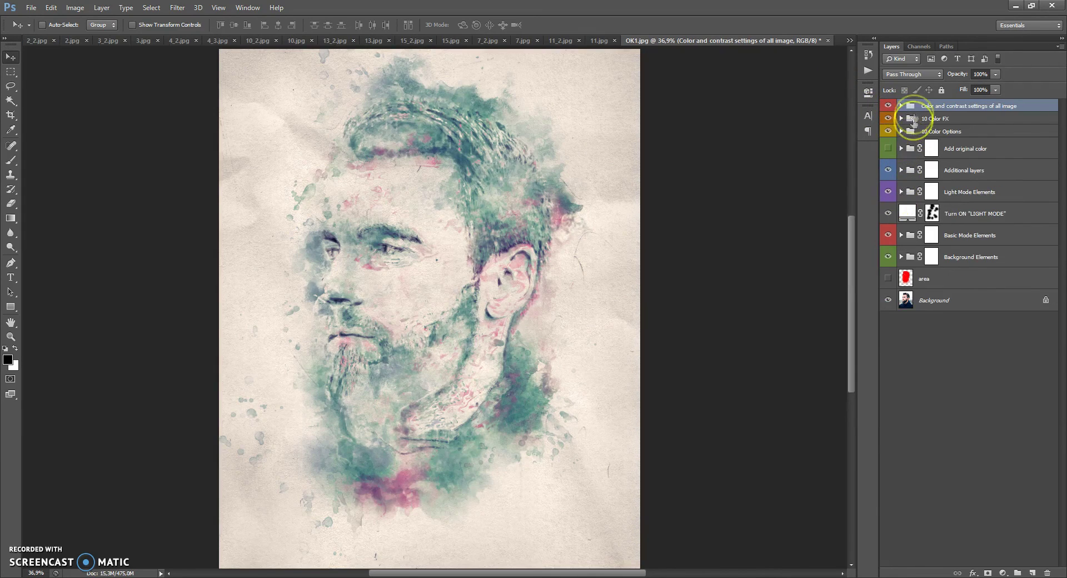
pyautogui.keyDown('shift'); pyautogui.click(909, 256); pyautogui.keyUp('shift')
pyautogui.hotkey('ctrl', 'g')
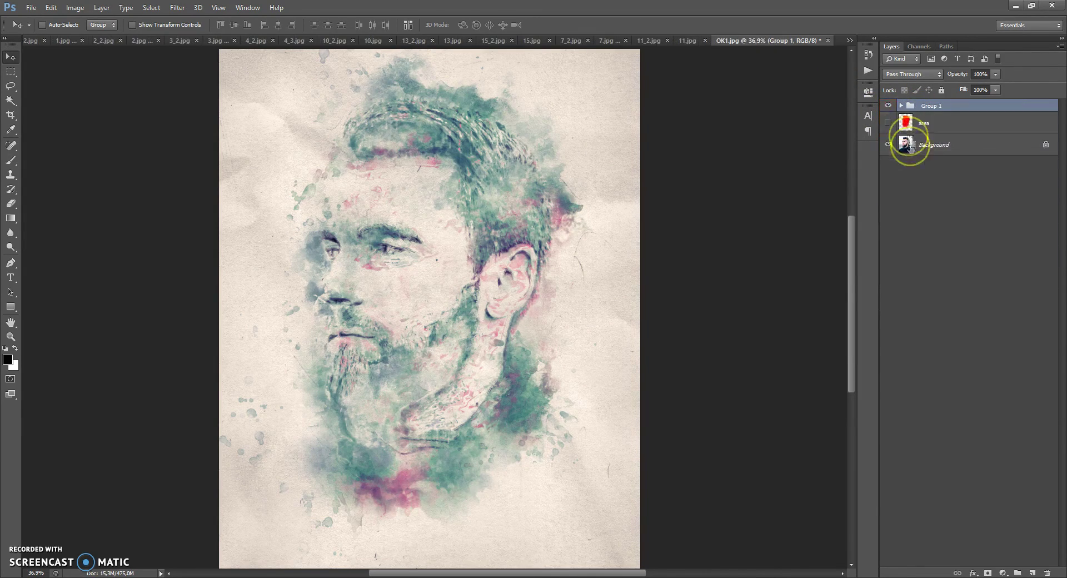
# Compare the watercolor result with the original photo by toggling the combined group's visibility, and leave the group shown.
pyautogui.click(888, 105)
pyautogui.click(888, 105)
pyautogui.click(888, 105)
pyautogui.scroll(2, 411, 248)
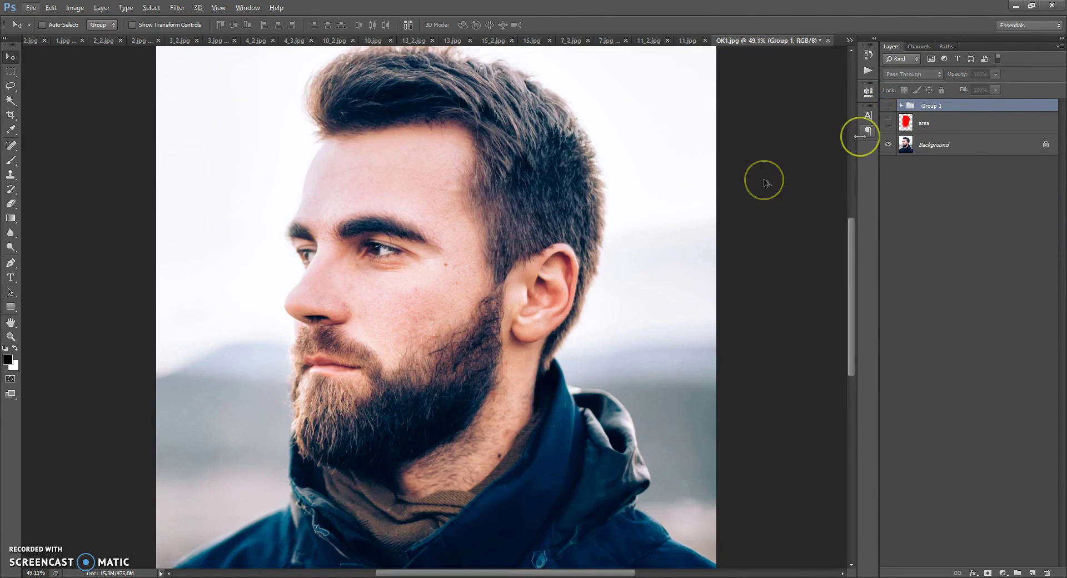
pyautogui.click(888, 106)
pyautogui.click(888, 106)
pyautogui.click(888, 106)
pyautogui.scroll(-2, 453, 238)
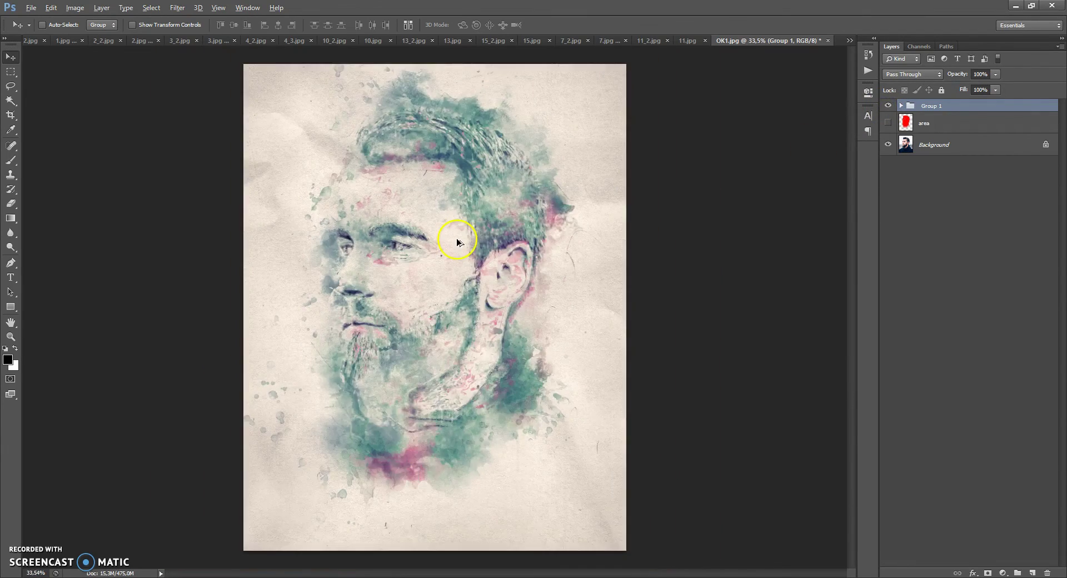
pyautogui.click(909, 106)
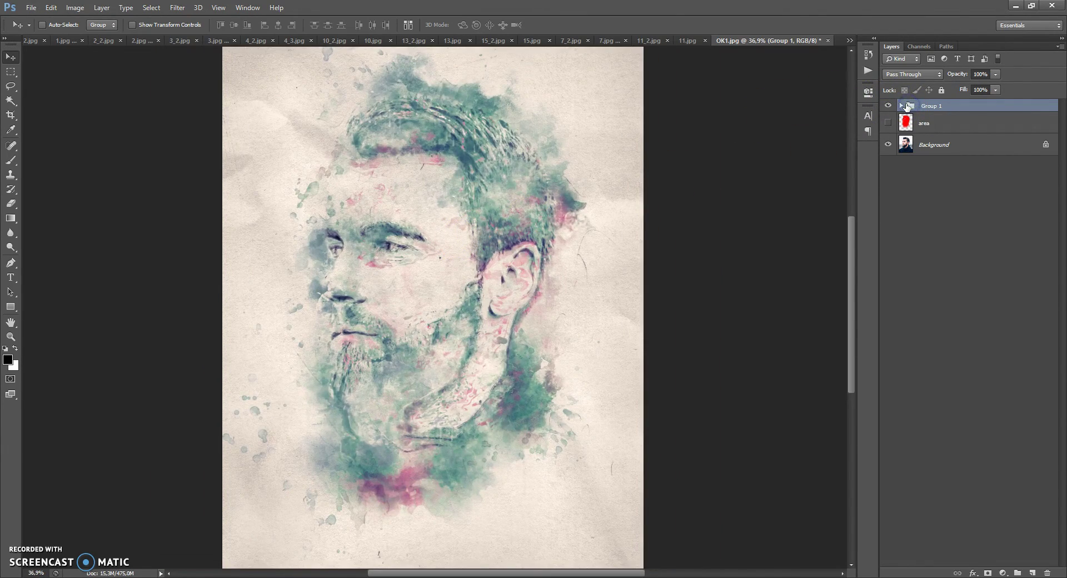